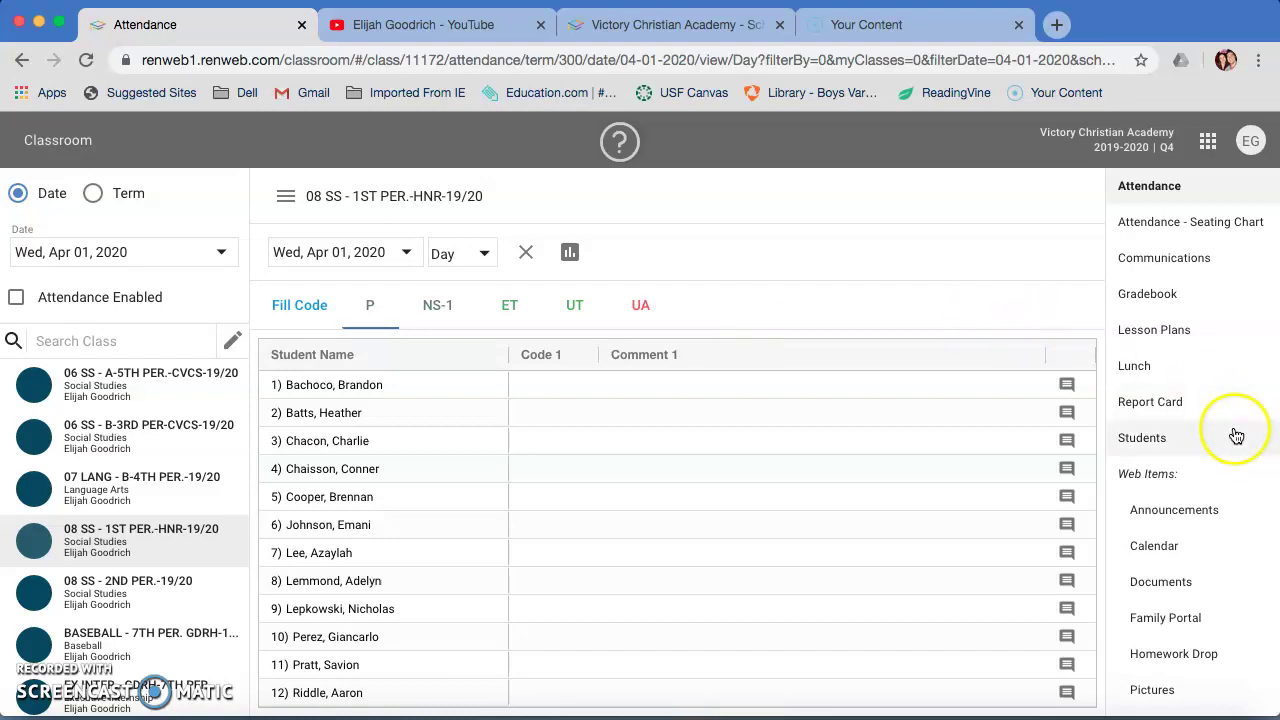
Open the class's Web Tests list and start adding a new web test
{"action": "scroll", "coordinate": [1205, 410], "scroll_direction": "down", "scroll_amount": 3}
{"action": "scroll", "coordinate": [1198, 480], "scroll_direction": "up", "scroll_amount": 3}
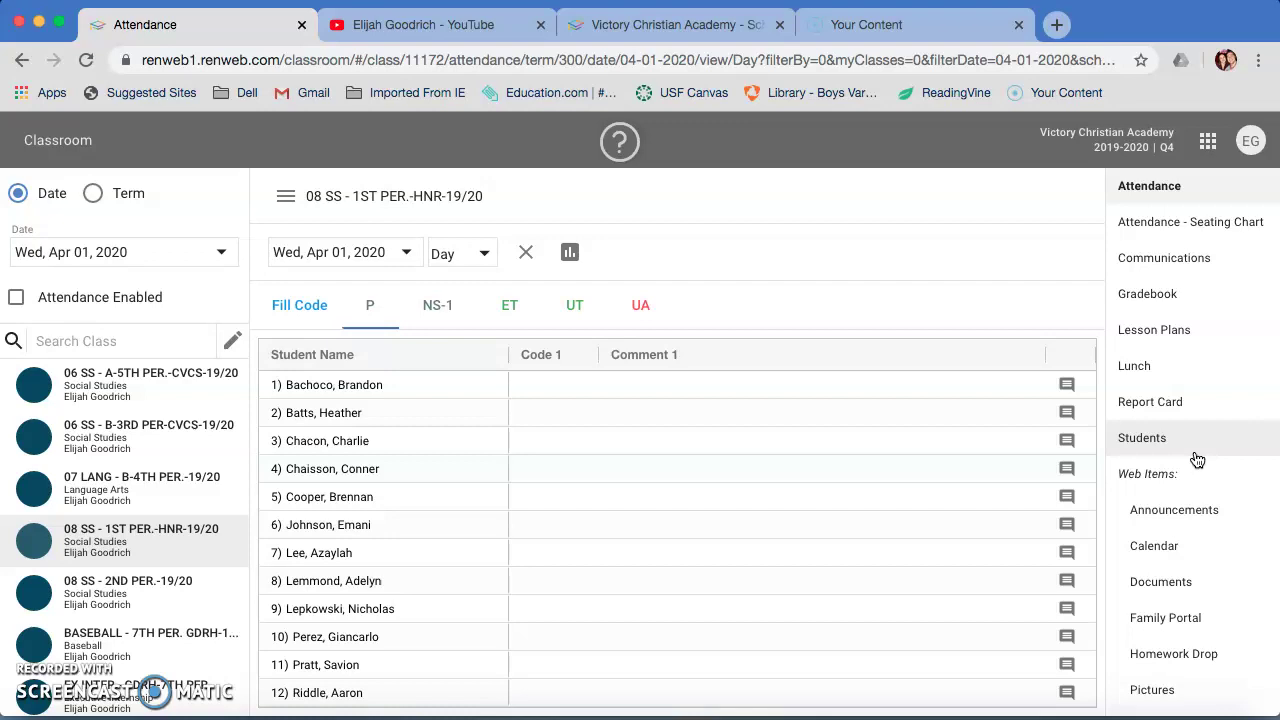
{"action": "left_click", "coordinate": [747, 283]}
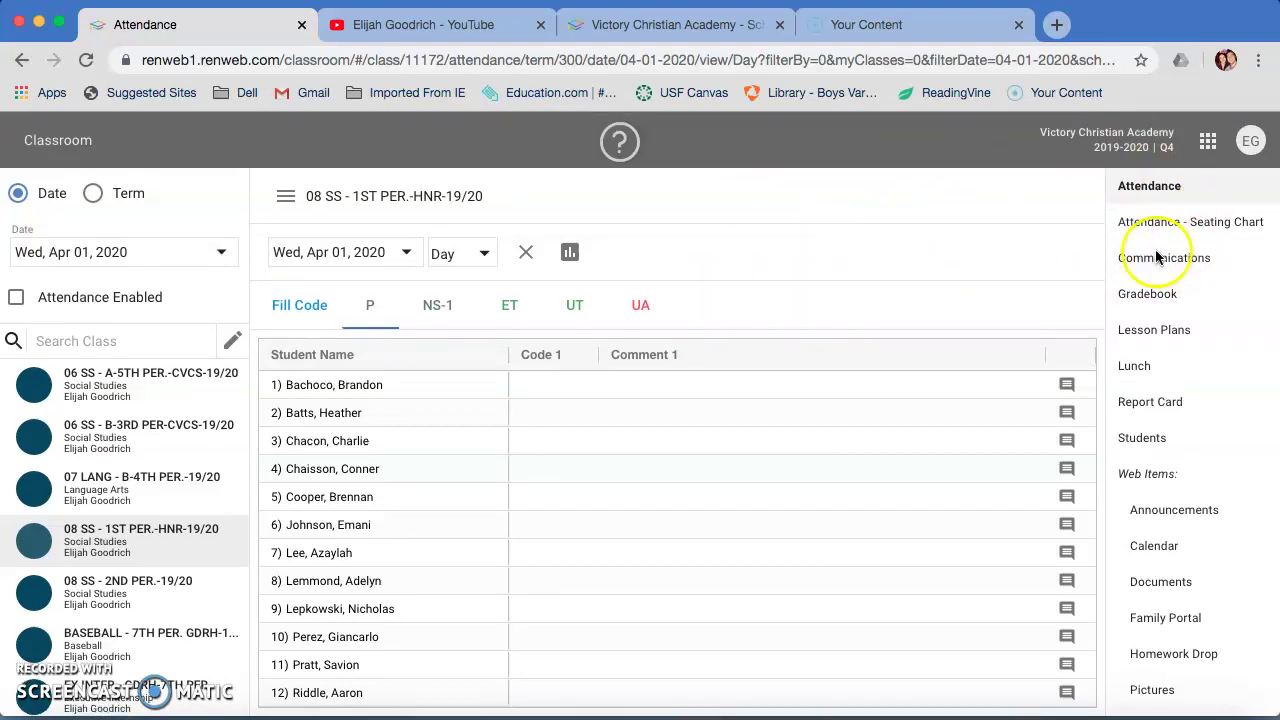
{"action": "scroll", "coordinate": [1180, 370], "scroll_direction": "down", "scroll_amount": 3}
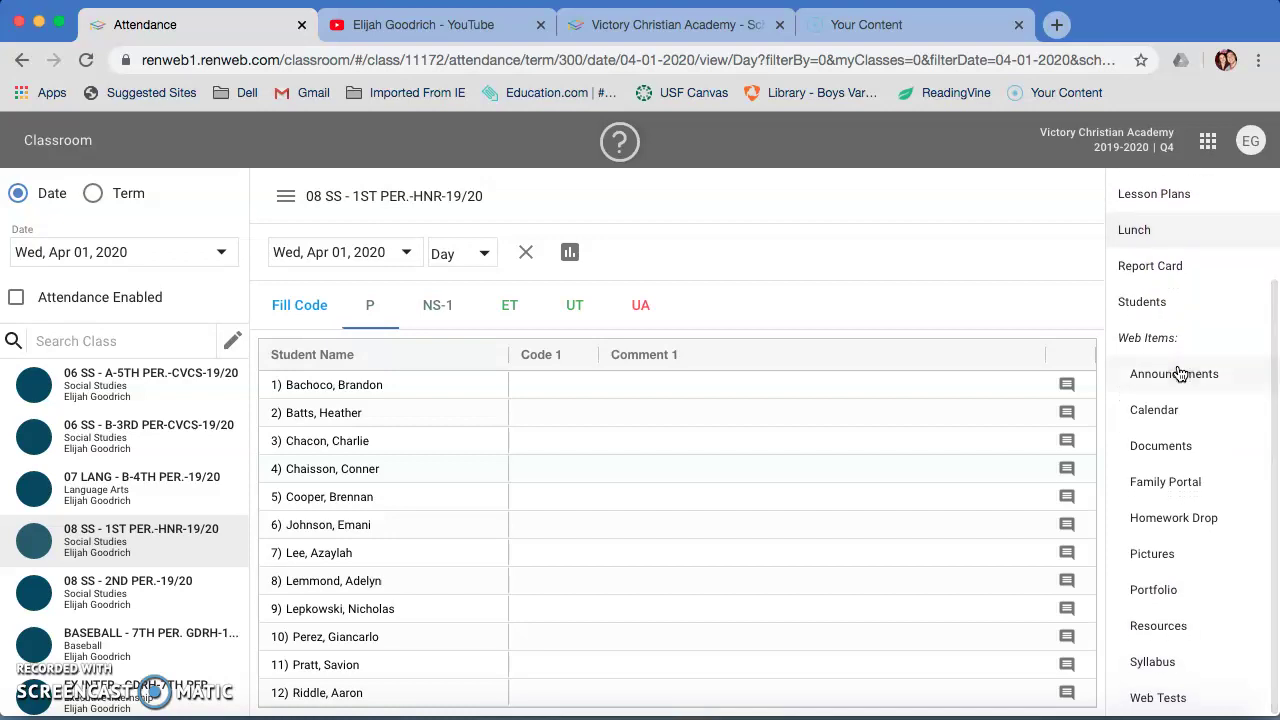
{"action": "left_click", "coordinate": [1174, 702]}
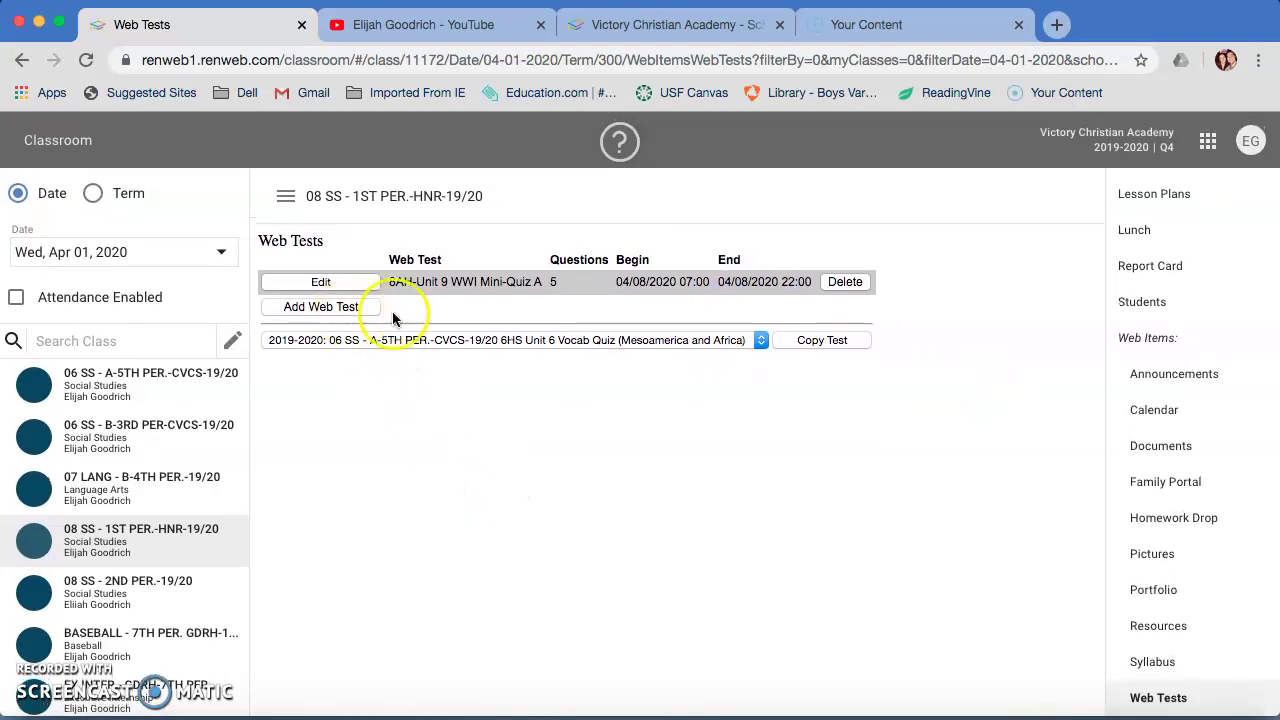
{"action": "left_click", "coordinate": [343, 307]}
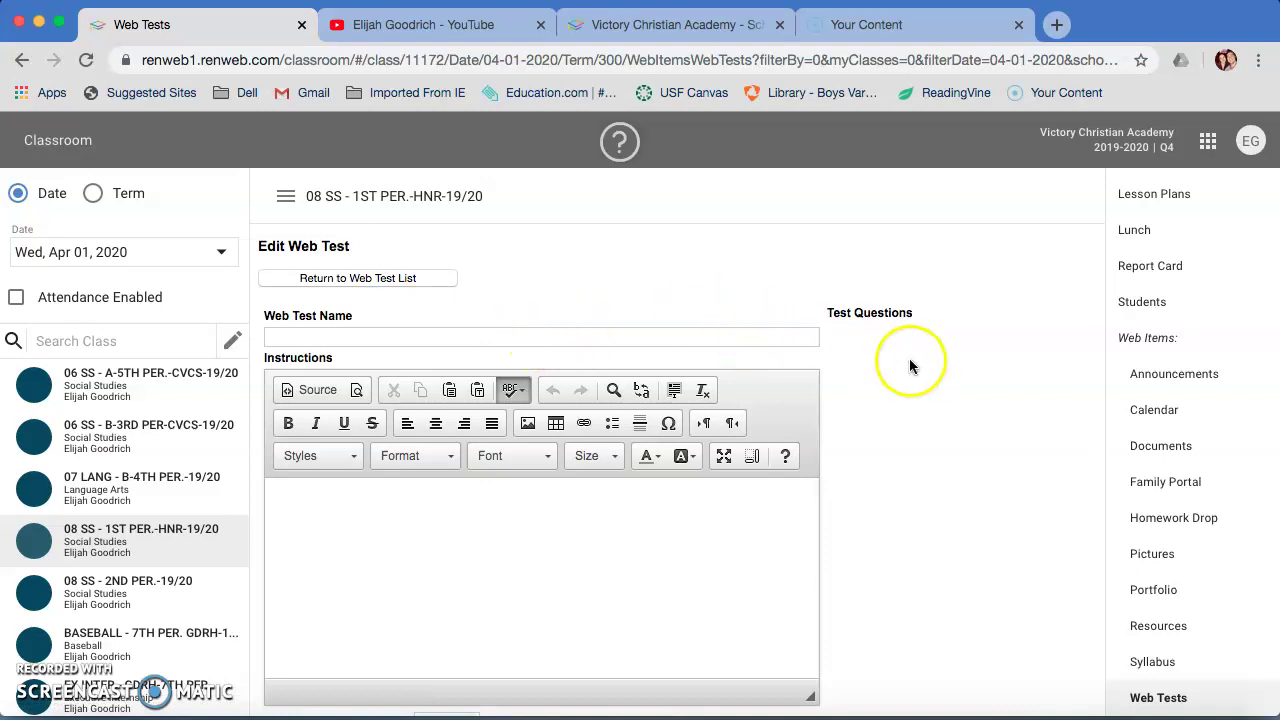
Name the new web test 'Trial Test #1' using the autofill suggestion
{"action": "scroll", "coordinate": [910, 366], "scroll_direction": "down", "scroll_amount": 1}
{"action": "left_click", "coordinate": [600, 262]}
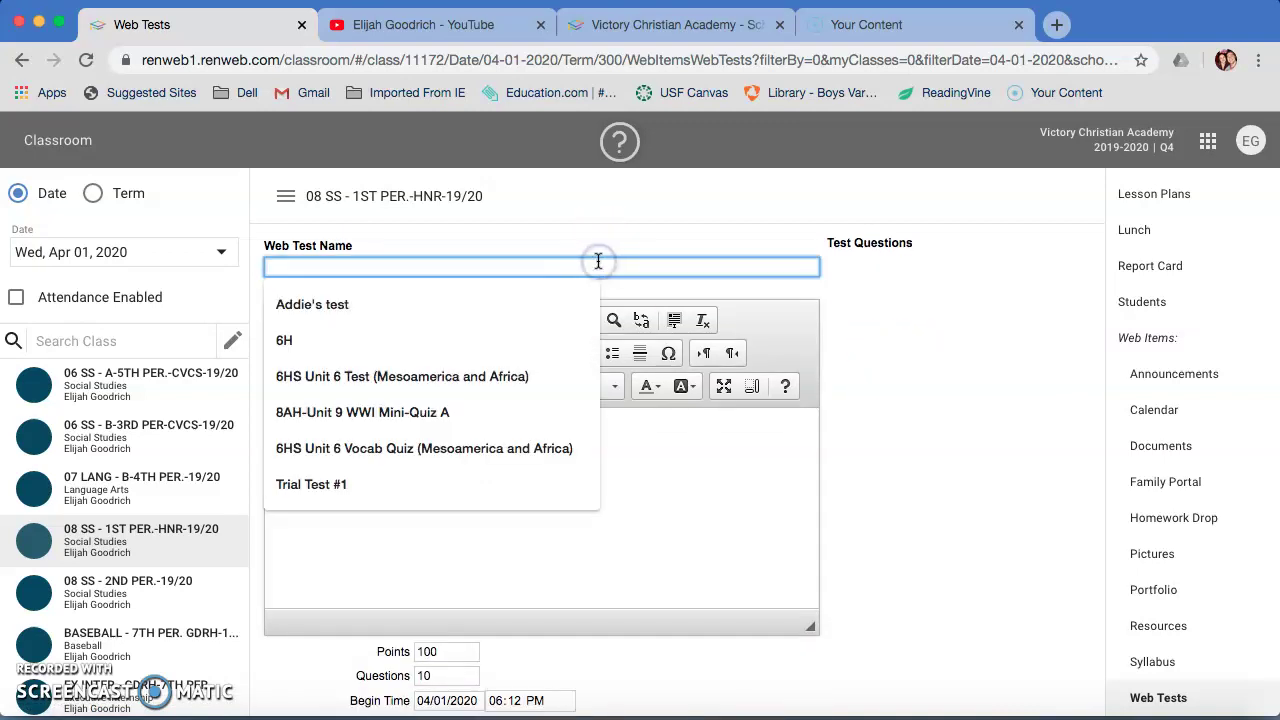
{"action": "type", "text": "Trial Test #1"}
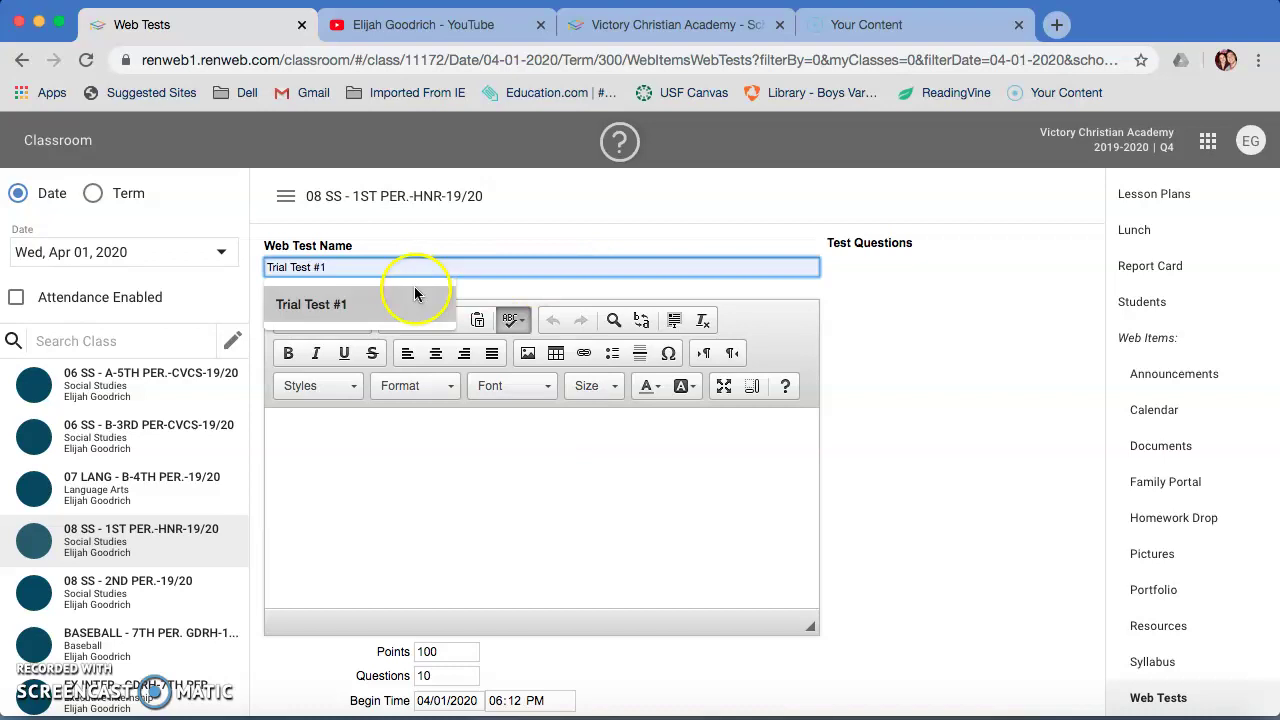
{"action": "left_click", "coordinate": [413, 299]}
{"action": "left_click", "coordinate": [400, 463]}
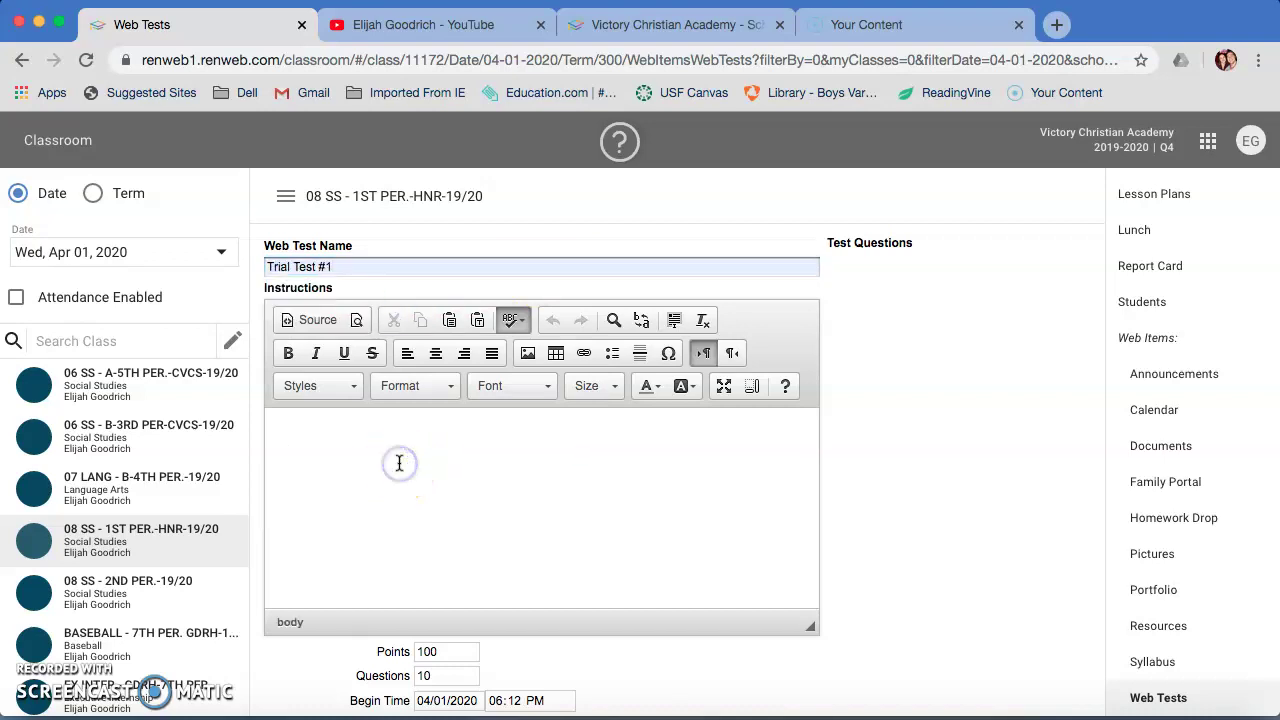
{"action": "scroll", "coordinate": [529, 471], "scroll_direction": "down", "scroll_amount": 1}
{"action": "scroll", "coordinate": [529, 471], "scroll_direction": "up", "scroll_amount": 1}
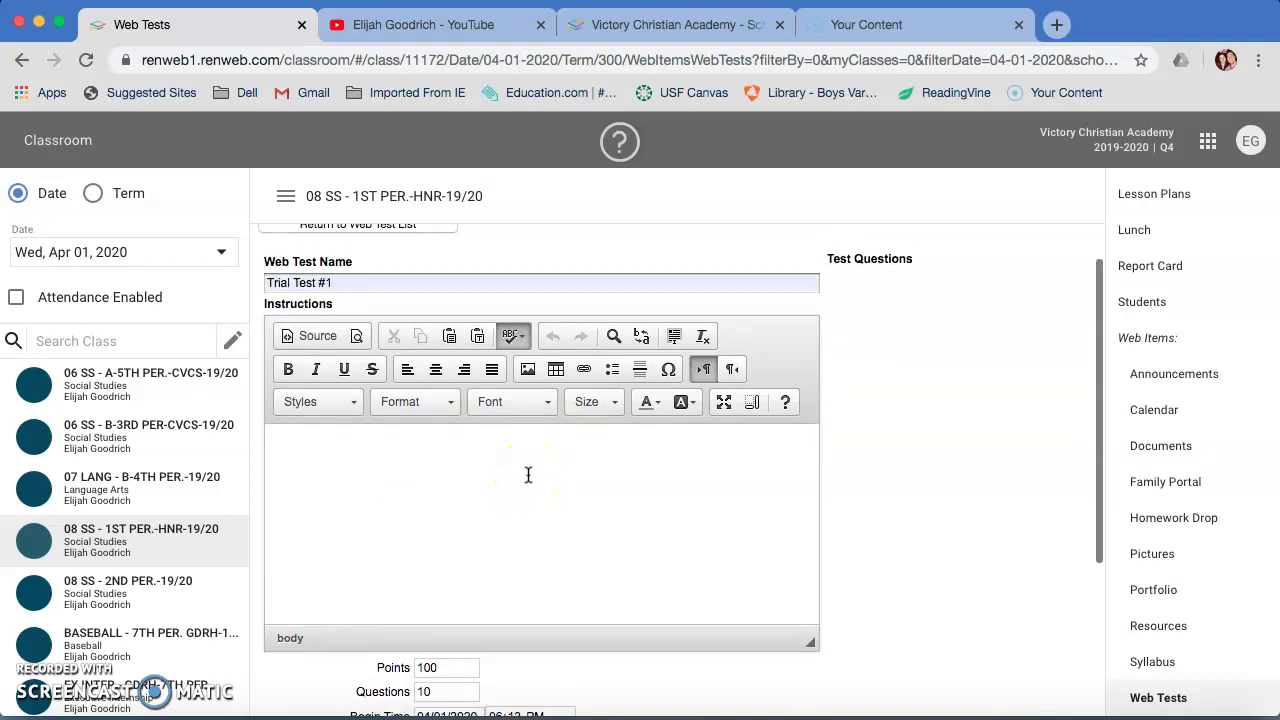
{"action": "scroll", "coordinate": [528, 475], "scroll_direction": "down", "scroll_amount": 1}
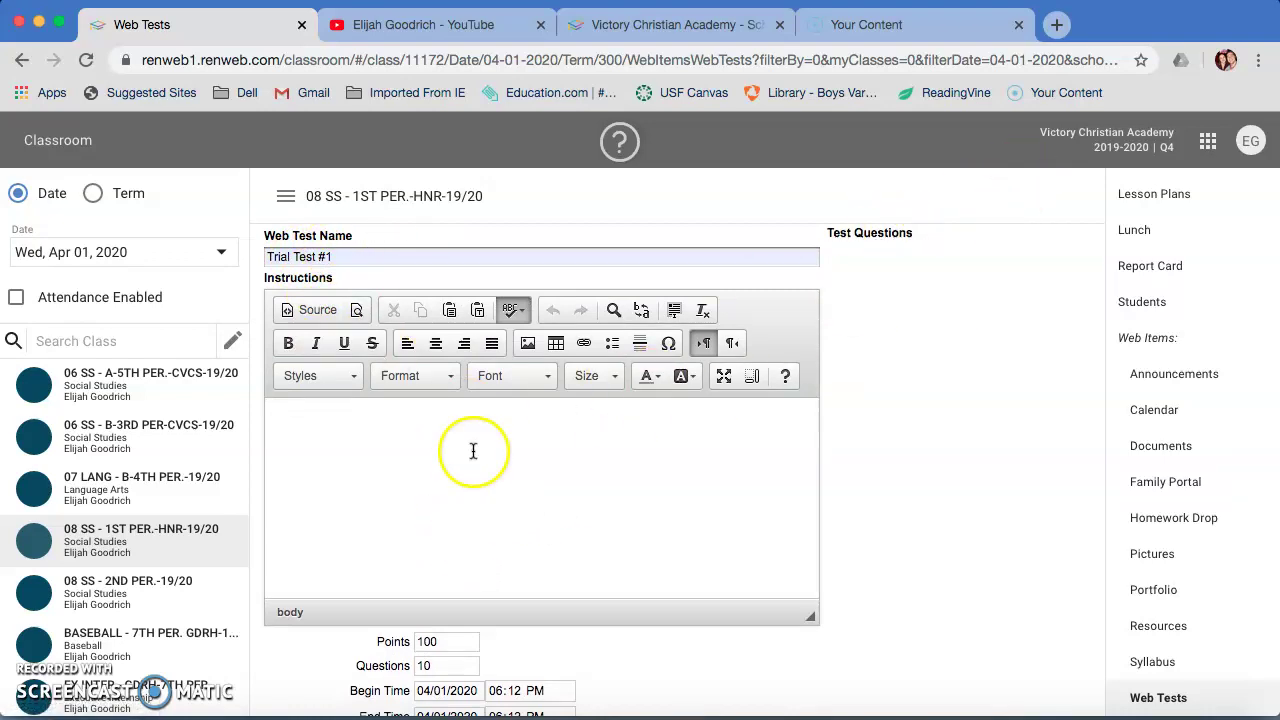
Enter the instructions 'Open-book, open note. You will have 10 minutes to complete this assignment.'
{"action": "scroll", "coordinate": [409, 491], "scroll_direction": "down", "scroll_amount": 1}
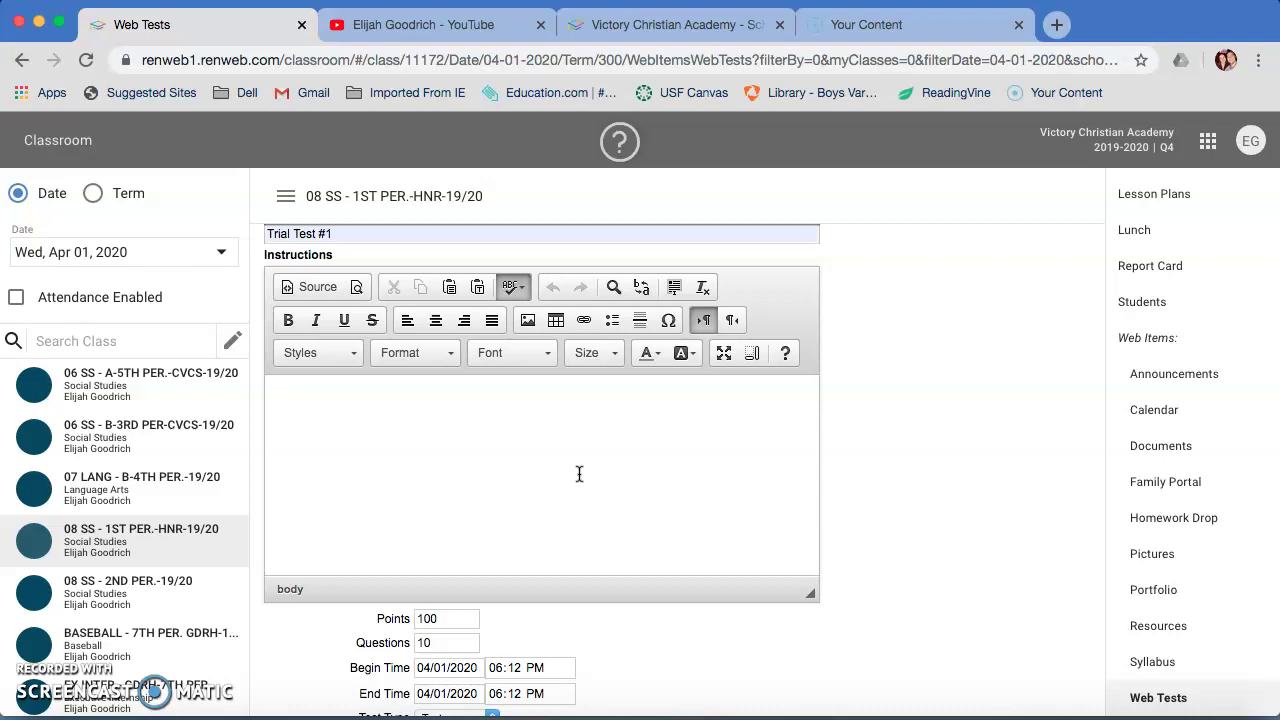
{"action": "type", "text": "Open-book, open note."}
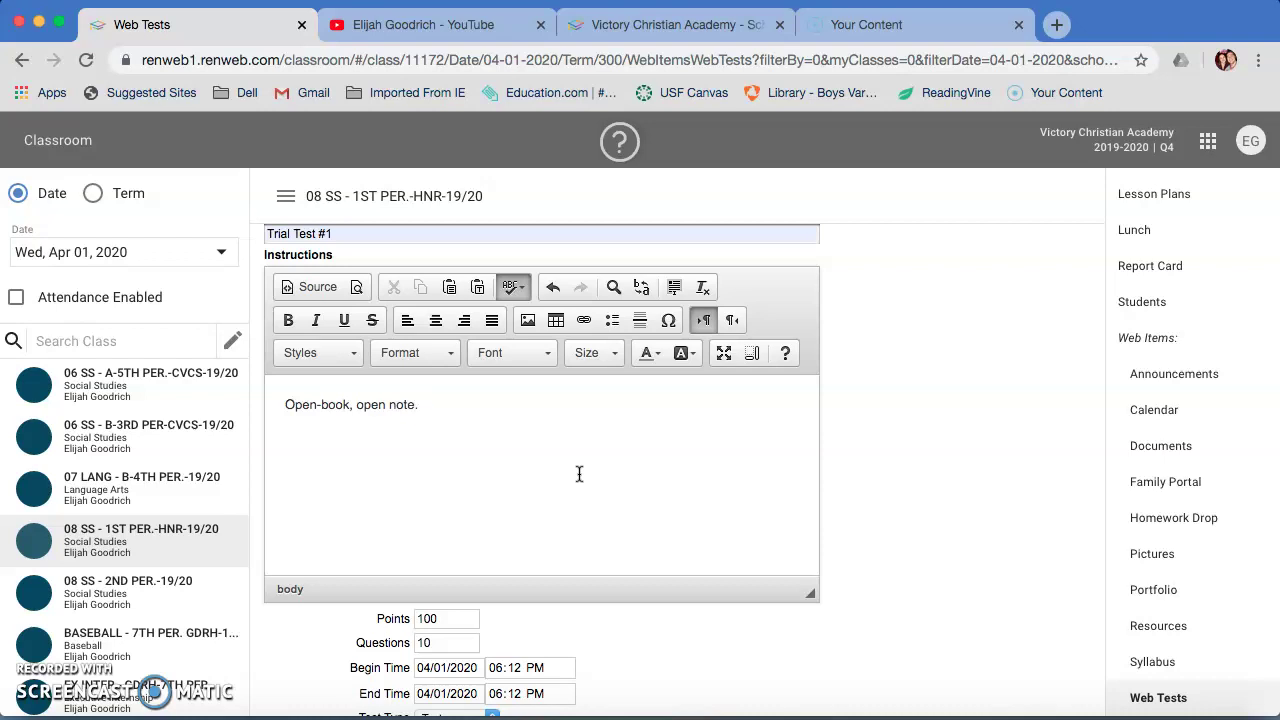
{"action": "type", "text": " You will have five mi"}
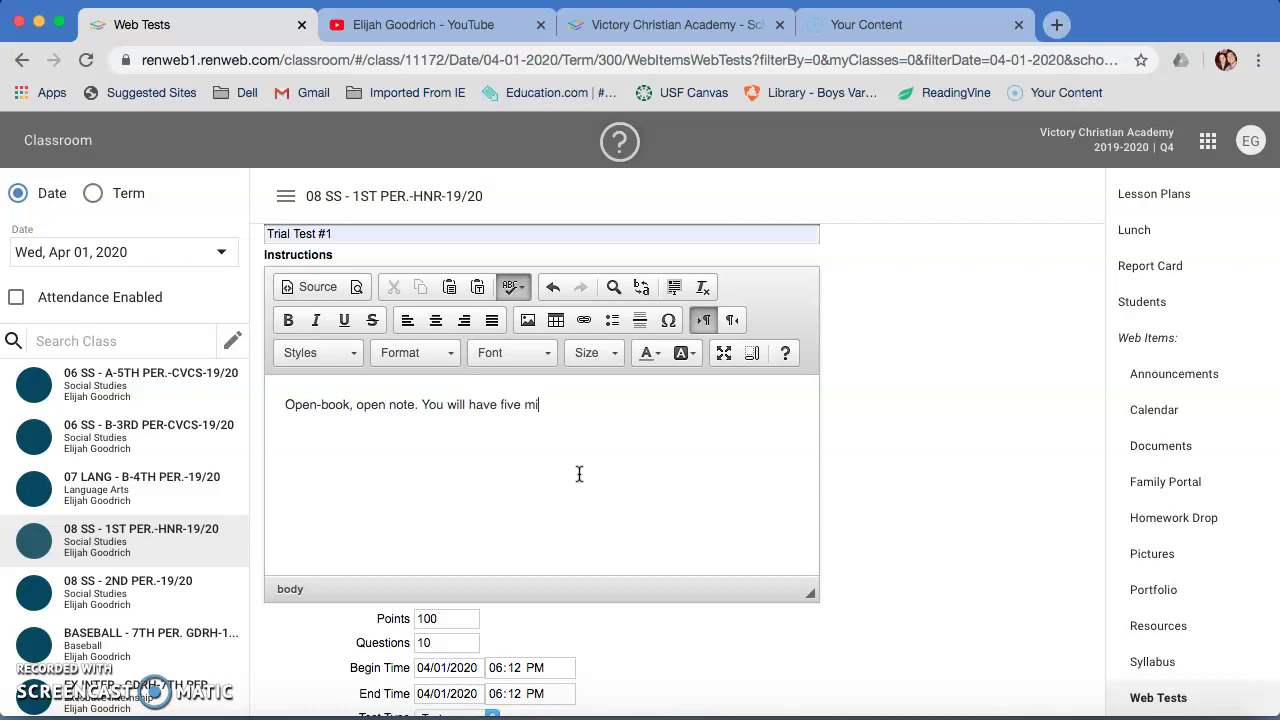
{"action": "key", "text": "BackSpace"}
{"action": "key", "text": "BackSpace"}
{"action": "key", "text": "BackSpace"}
{"action": "key", "text": "BackSpace"}
{"action": "key", "text": "BackSpace"}
{"action": "key", "text": "BackSpace"}
{"action": "key", "text": "BackSpace"}
{"action": "type", "text": "10 minutes to comple"}
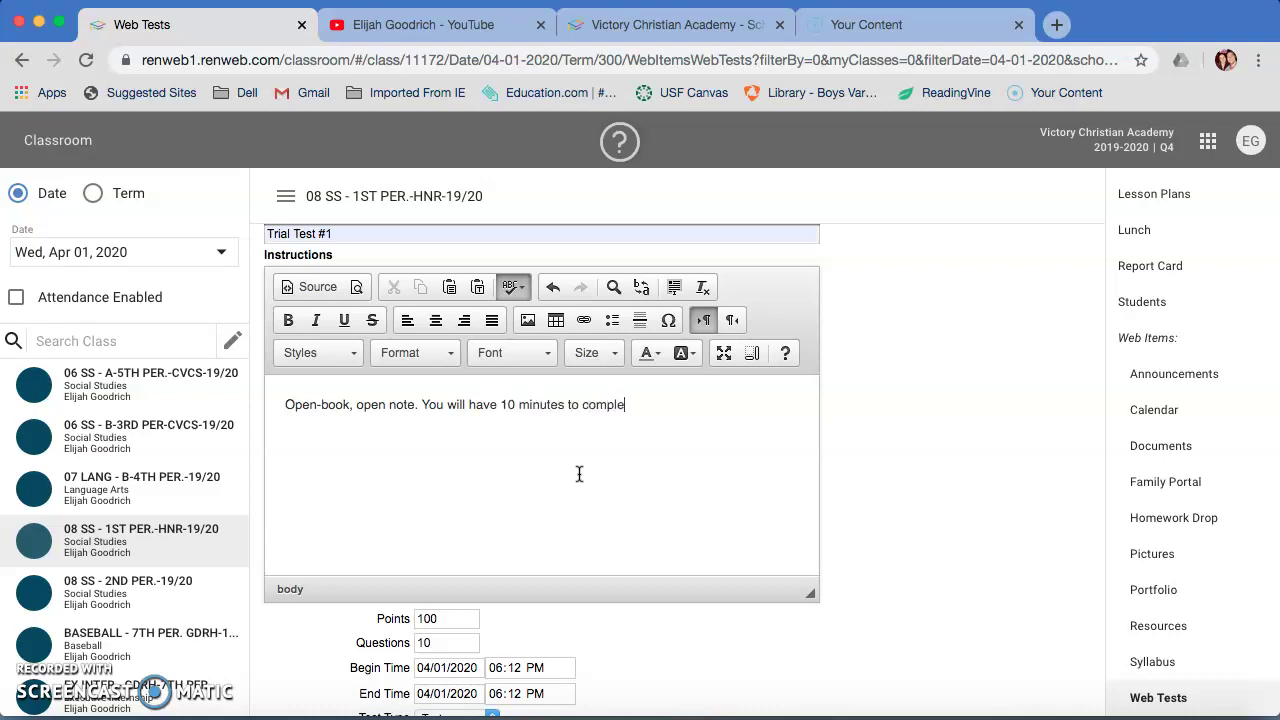
{"action": "type", "text": "te this assignment."}
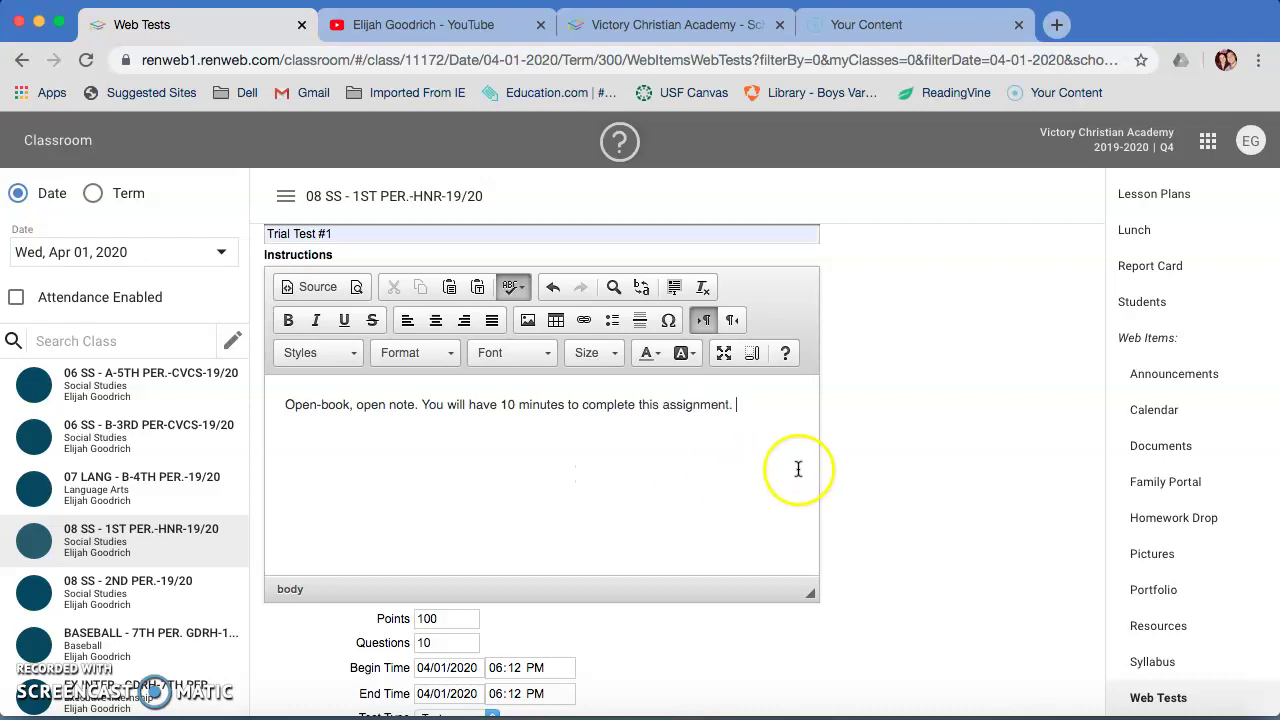
{"action": "scroll", "coordinate": [924, 421], "scroll_direction": "down", "scroll_amount": 1}
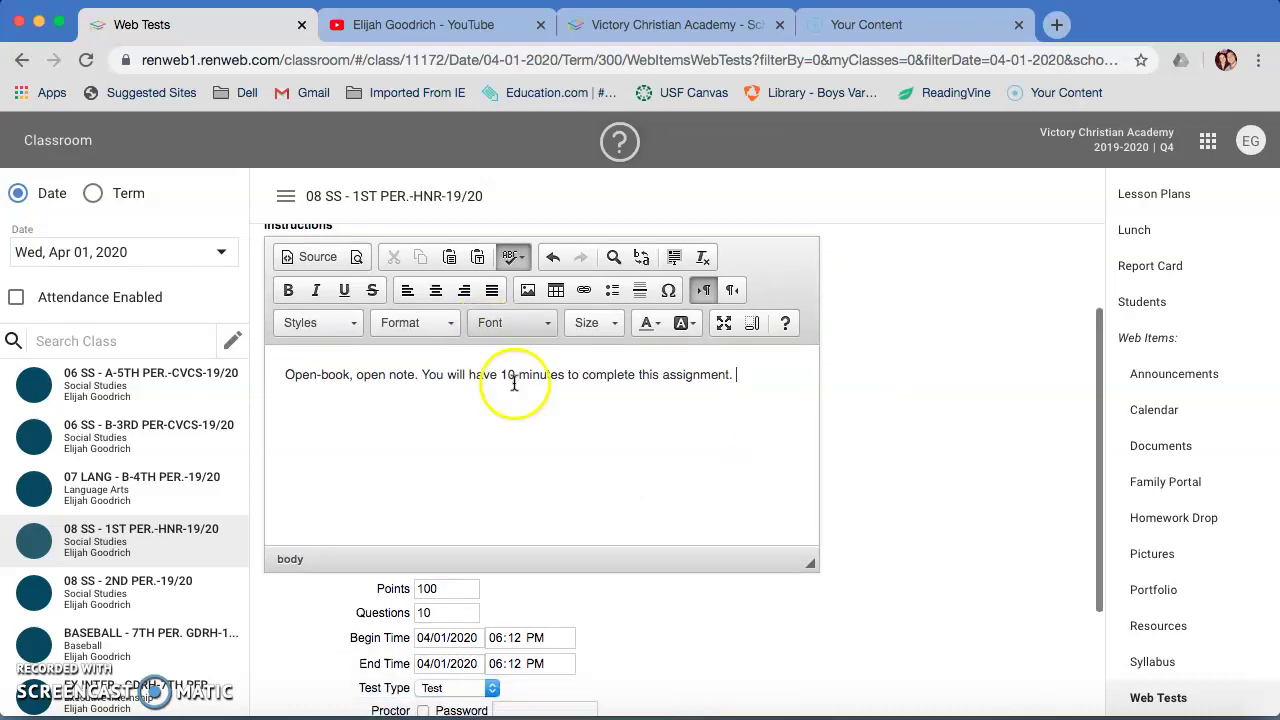
{"action": "scroll", "coordinate": [520, 395], "scroll_direction": "up", "scroll_amount": 1}
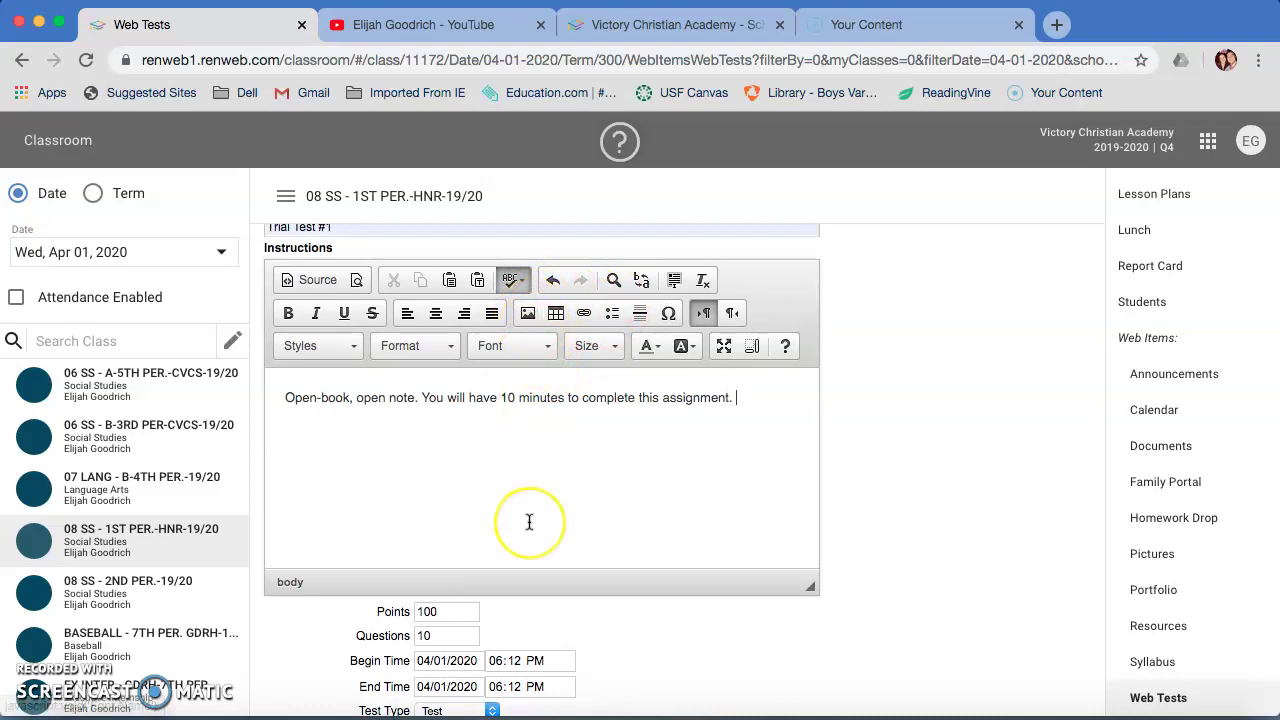
{"action": "scroll", "coordinate": [529, 523], "scroll_direction": "down", "scroll_amount": 3}
{"action": "scroll", "coordinate": [529, 521], "scroll_direction": "up", "scroll_amount": 2}
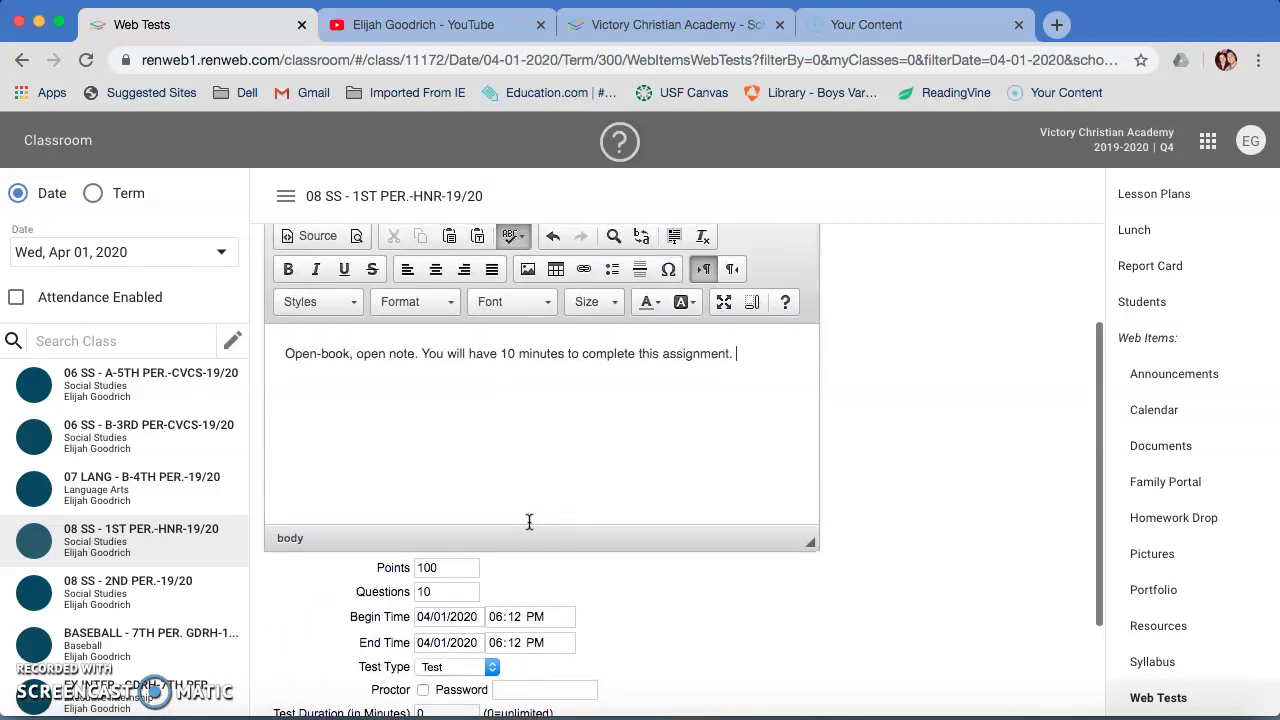
{"action": "scroll", "coordinate": [529, 521], "scroll_direction": "down", "scroll_amount": 3}
Change the test's point value to 10
{"action": "left_click", "coordinate": [448, 431]}
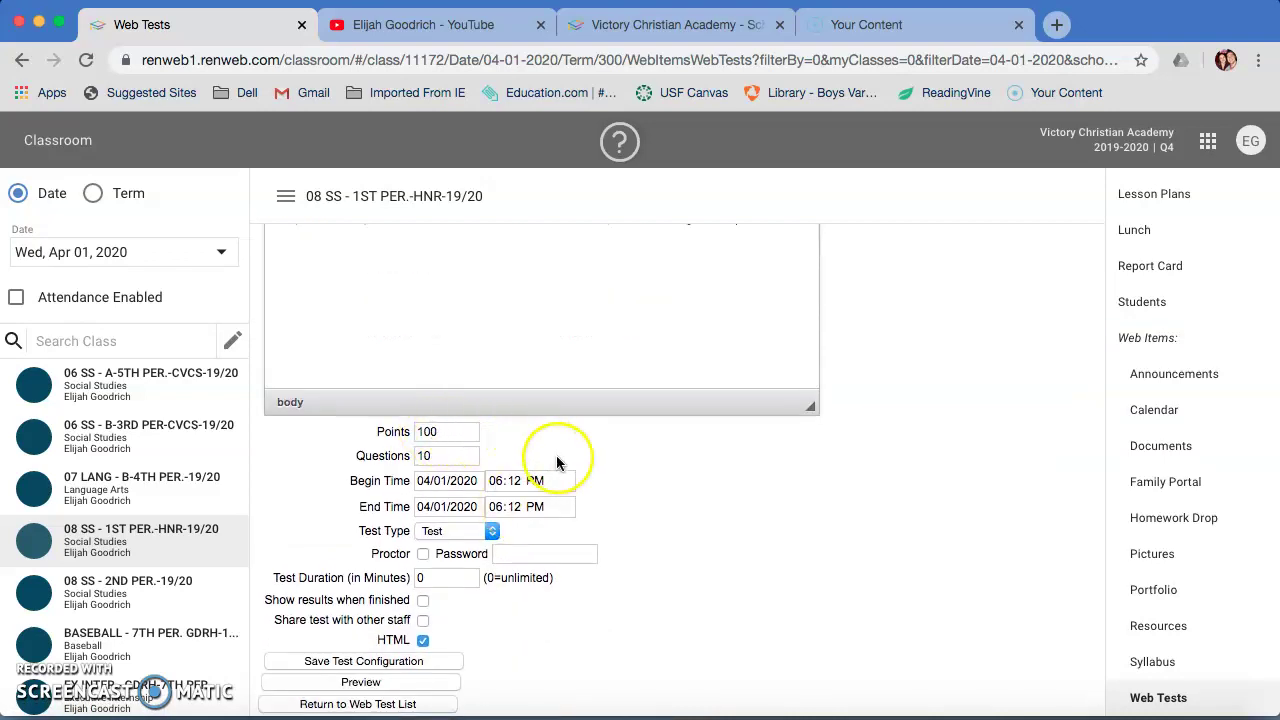
{"action": "scroll", "coordinate": [560, 457], "scroll_direction": "down", "scroll_amount": 1}
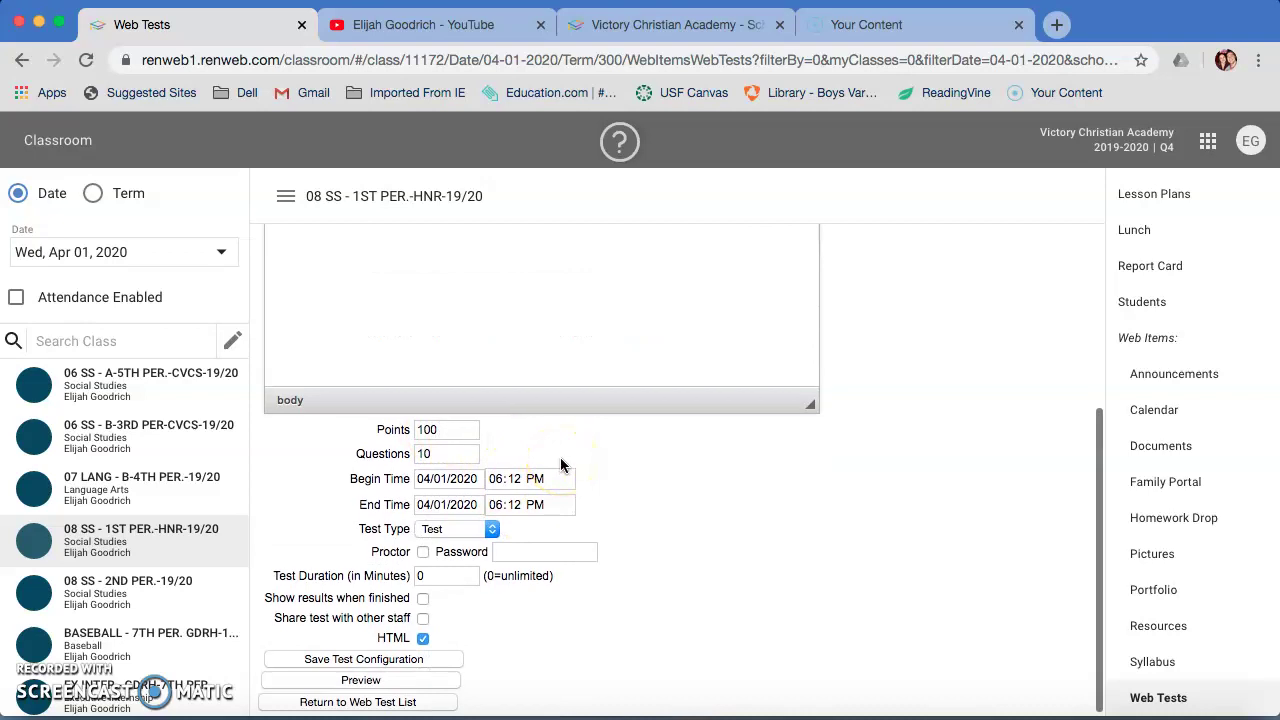
{"action": "double_click", "coordinate": [440, 429]}
{"action": "type", "text": "10"}
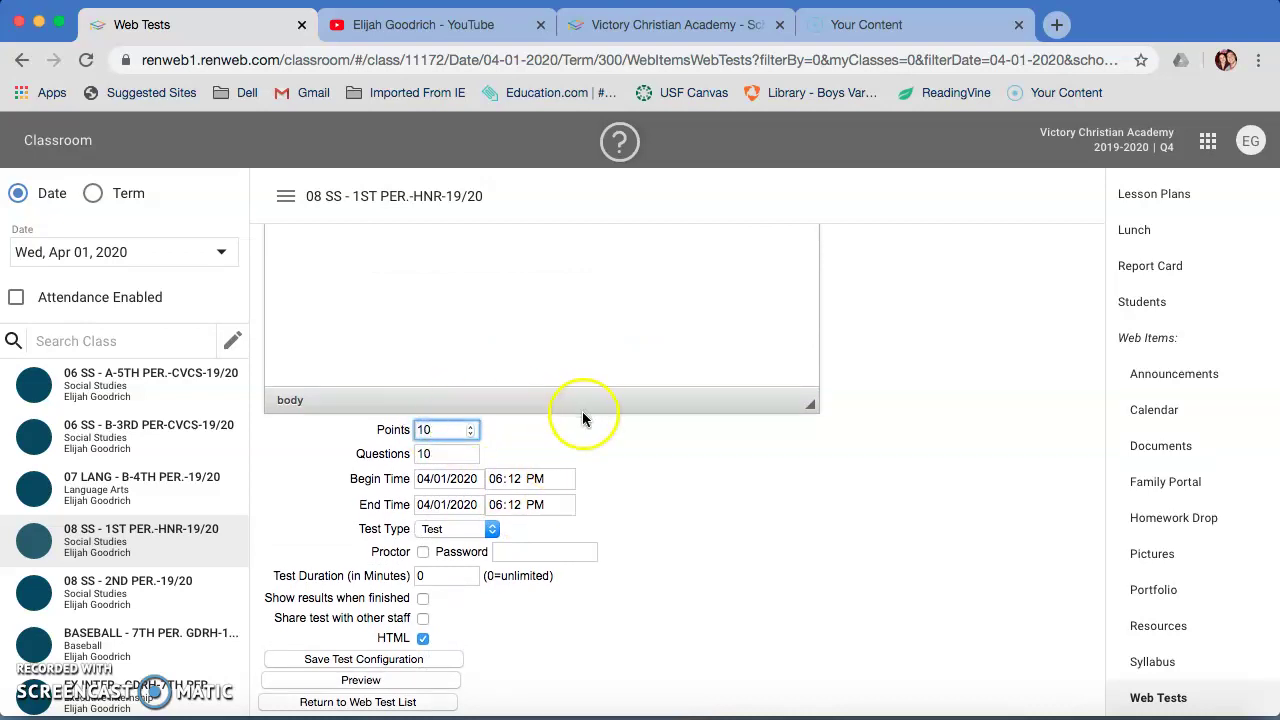
{"action": "left_click", "coordinate": [589, 443]}
Change the number of questions to 3
{"action": "left_click", "coordinate": [432, 454]}
{"action": "double_click", "coordinate": [432, 454]}
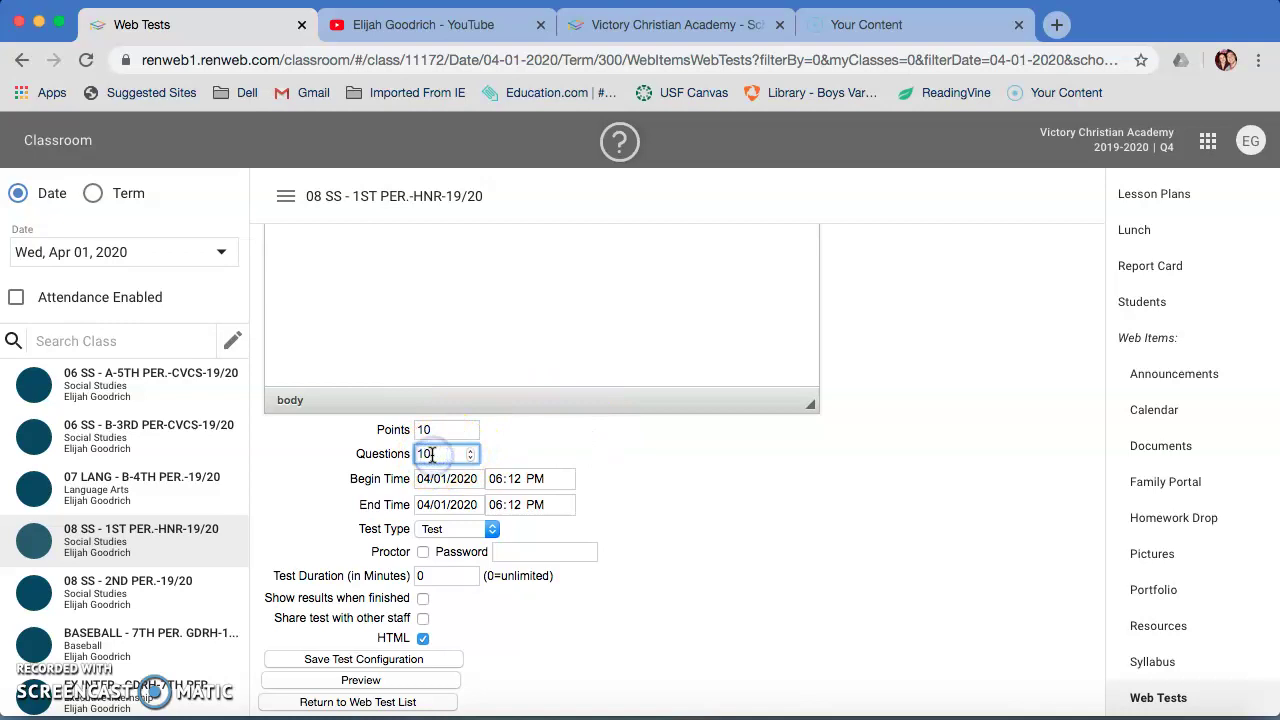
{"action": "key", "text": "BackSpace"}
{"action": "type", "text": "3"}
{"action": "left_click", "coordinate": [820, 443]}
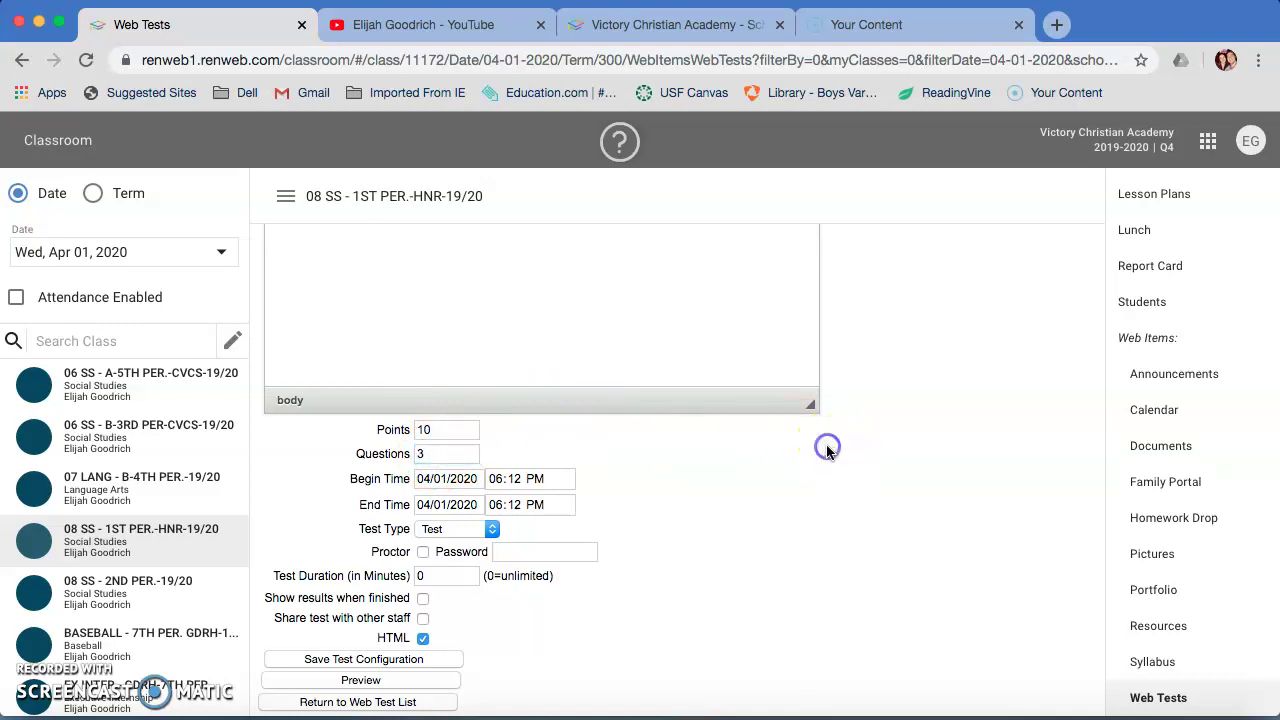
{"action": "scroll", "coordinate": [815, 443], "scroll_direction": "down", "scroll_amount": 1}
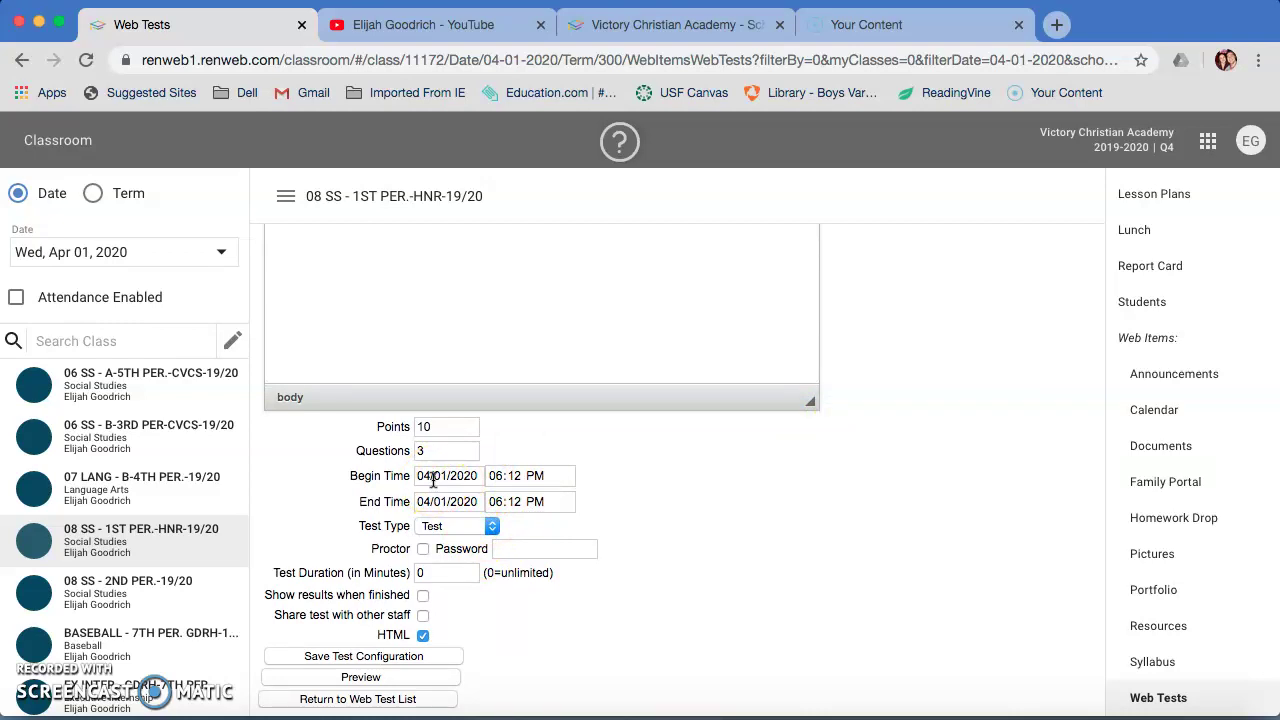
{"action": "left_click", "coordinate": [569, 481]}
Keep the begin date 04/01/2020 and set the begin time to 06:20 PM
{"action": "left_click", "coordinate": [445, 475]}
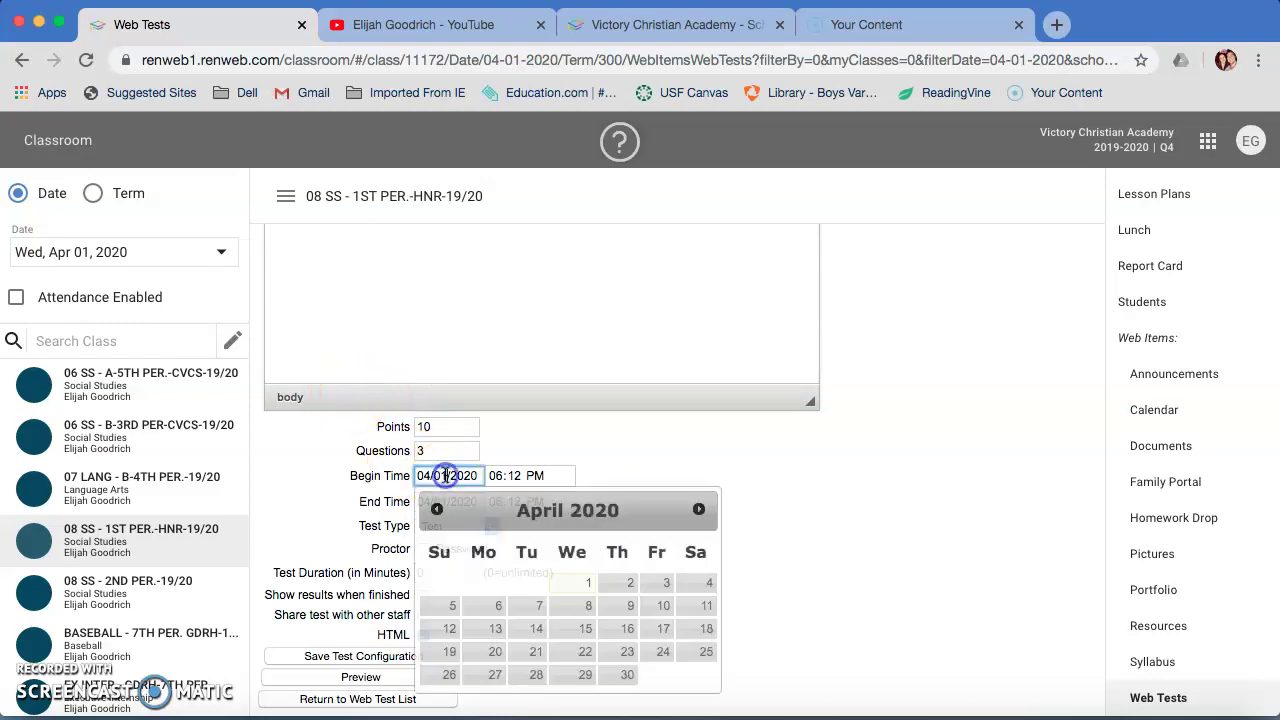
{"action": "left_click", "coordinate": [588, 583]}
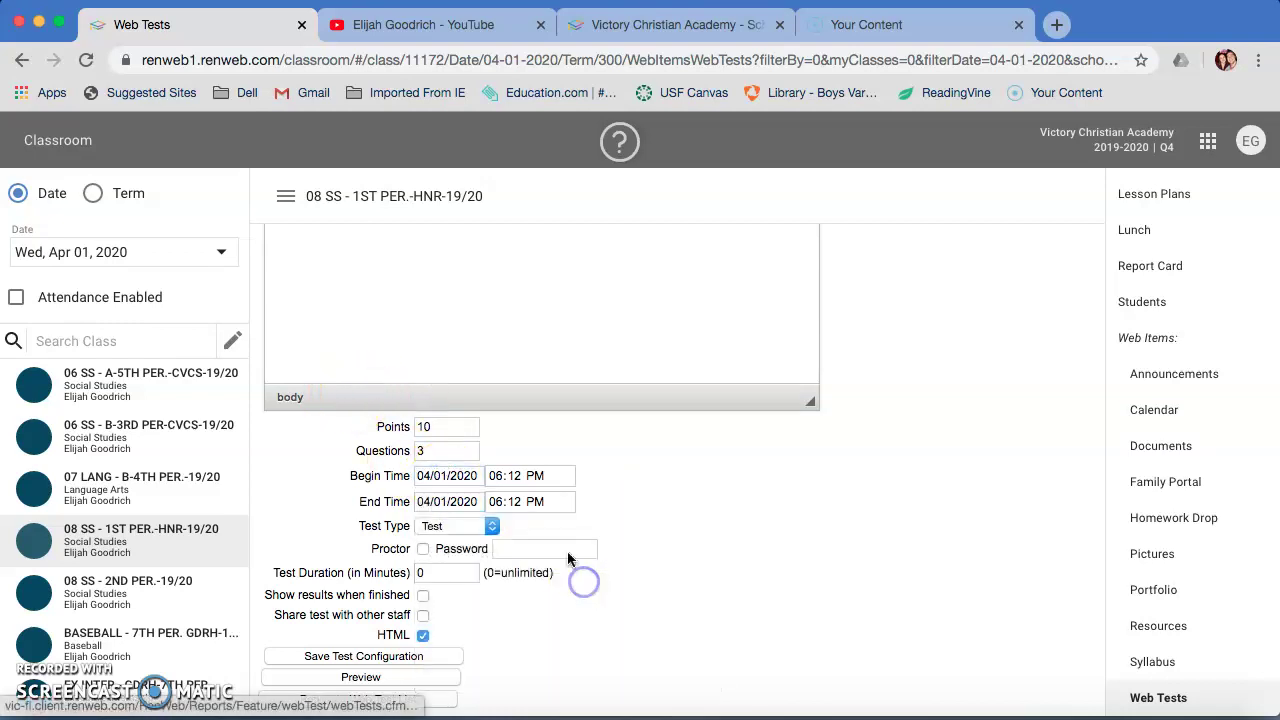
{"action": "left_click", "coordinate": [512, 476]}
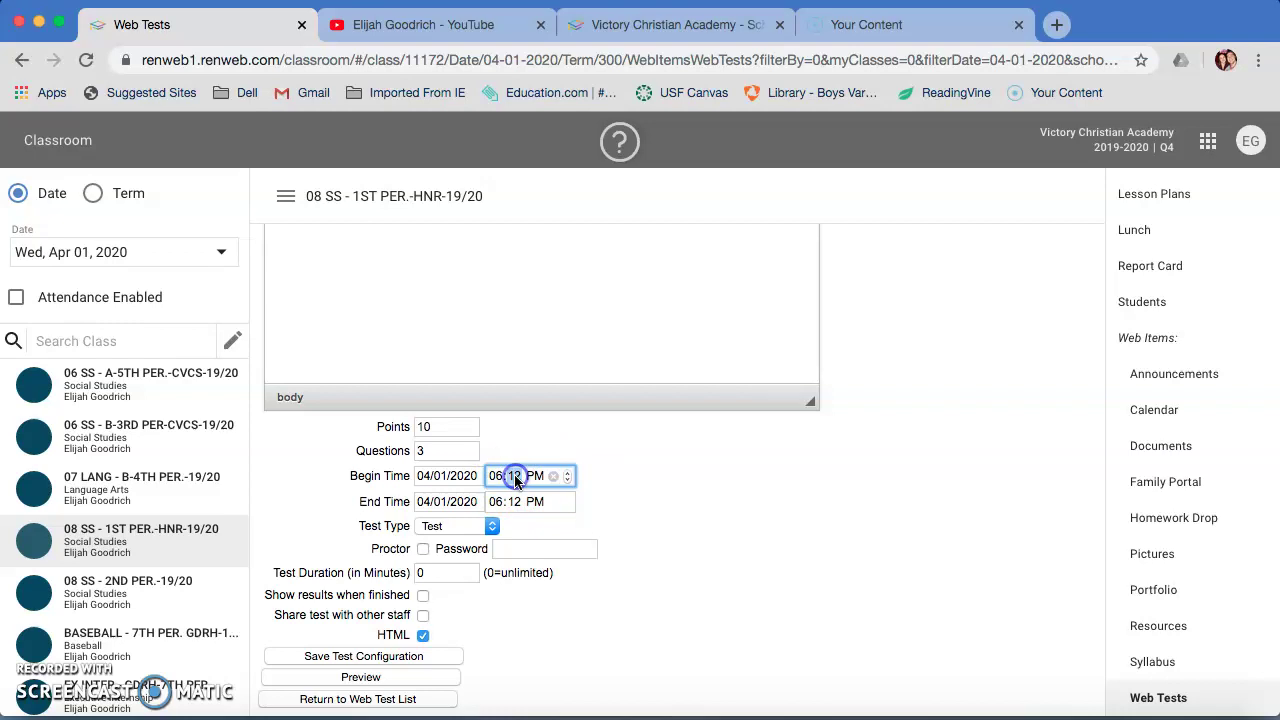
{"action": "left_click", "coordinate": [569, 472]}
{"action": "left_click", "coordinate": [569, 472]}
{"action": "left_click", "coordinate": [569, 472]}
{"action": "left_click", "coordinate": [569, 472]}
Set the end time to 07:20 PM
{"action": "left_click", "coordinate": [497, 505]}
{"action": "left_click", "coordinate": [567, 498]}
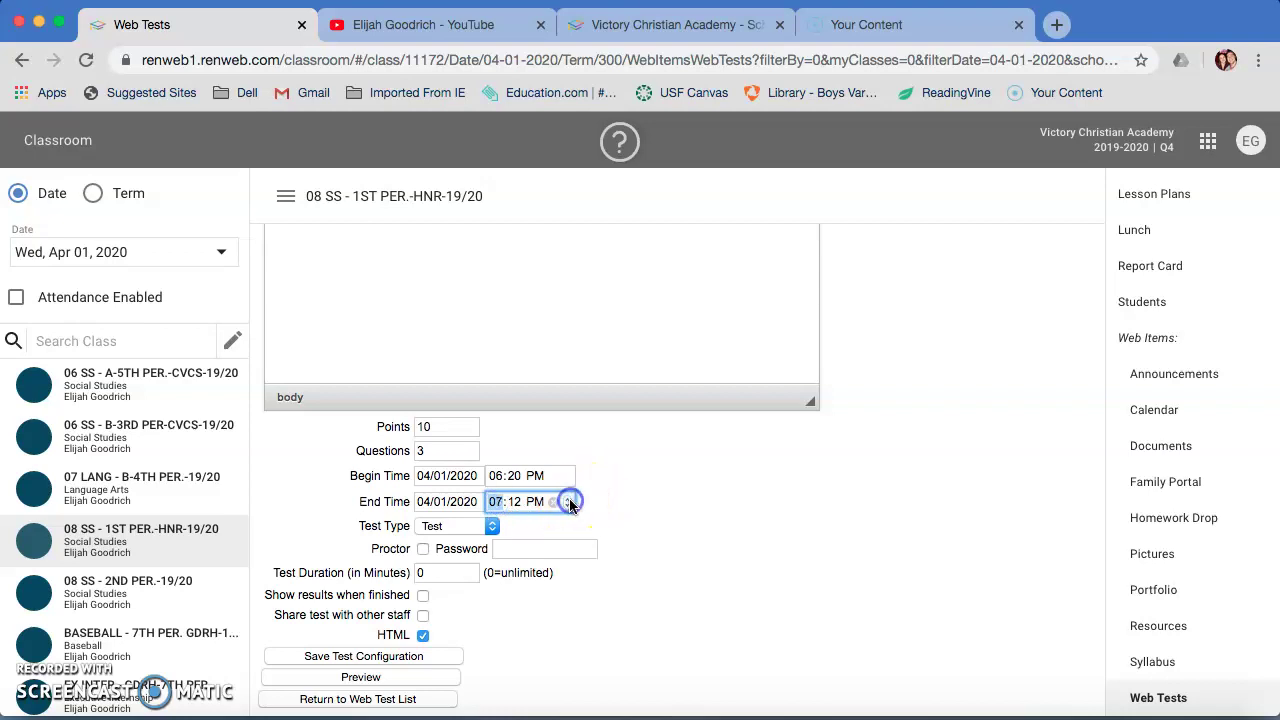
{"action": "key", "text": "Tab"}
{"action": "left_click", "coordinate": [567, 498]}
{"action": "left_click", "coordinate": [567, 498]}
{"action": "left_click", "coordinate": [567, 498]}
{"action": "left_click", "coordinate": [567, 498]}
{"action": "left_click", "coordinate": [569, 500]}
{"action": "left_click", "coordinate": [679, 494]}
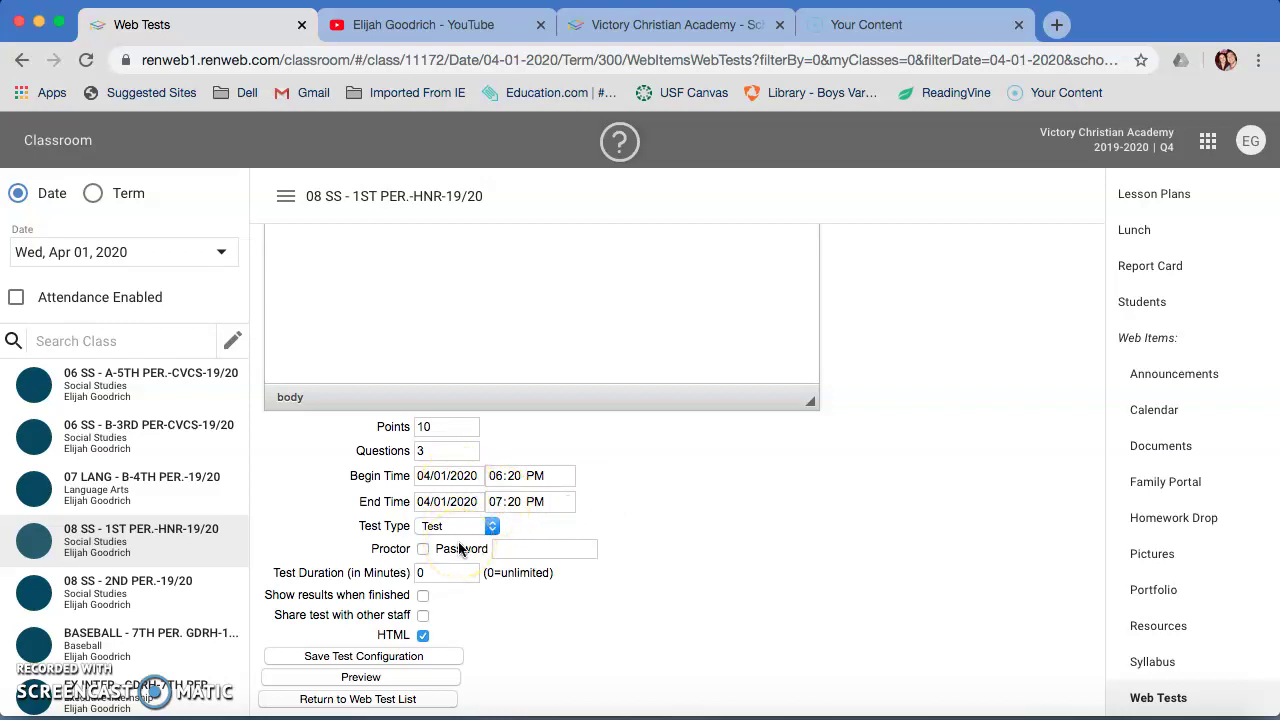
{"action": "left_click", "coordinate": [489, 528]}
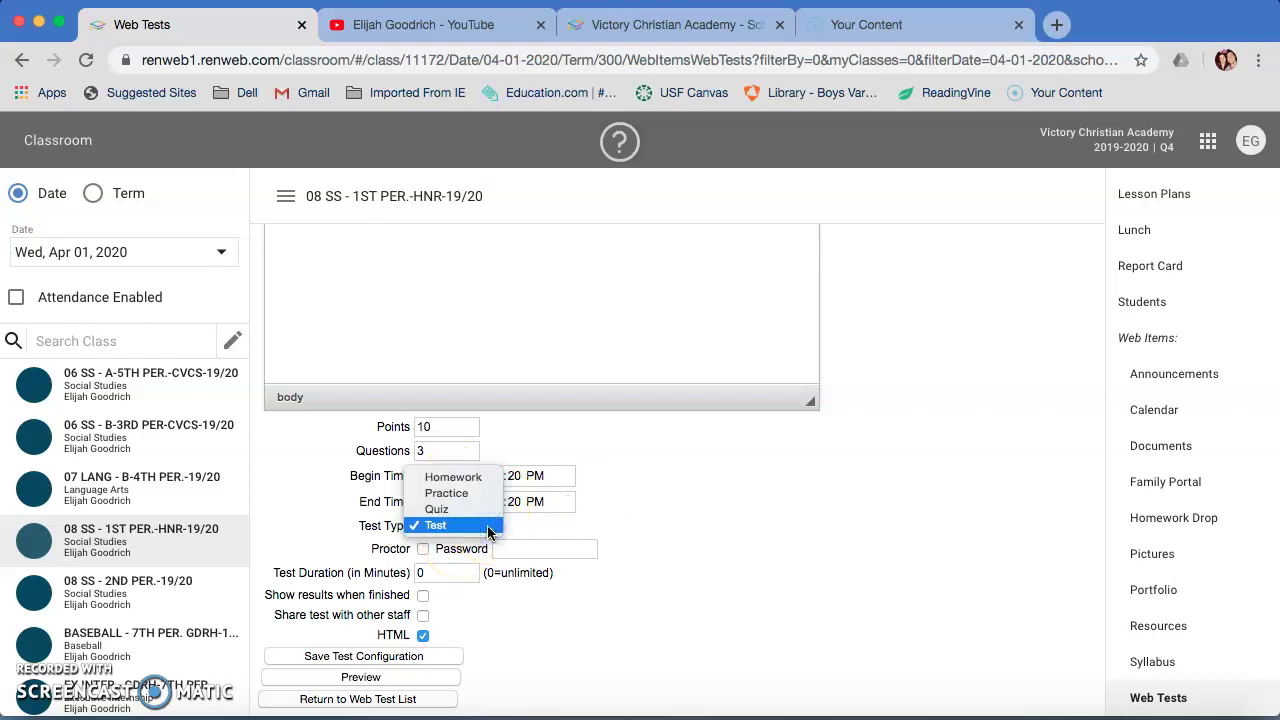
Keep the Test Type set to Test
{"action": "left_click", "coordinate": [457, 527]}
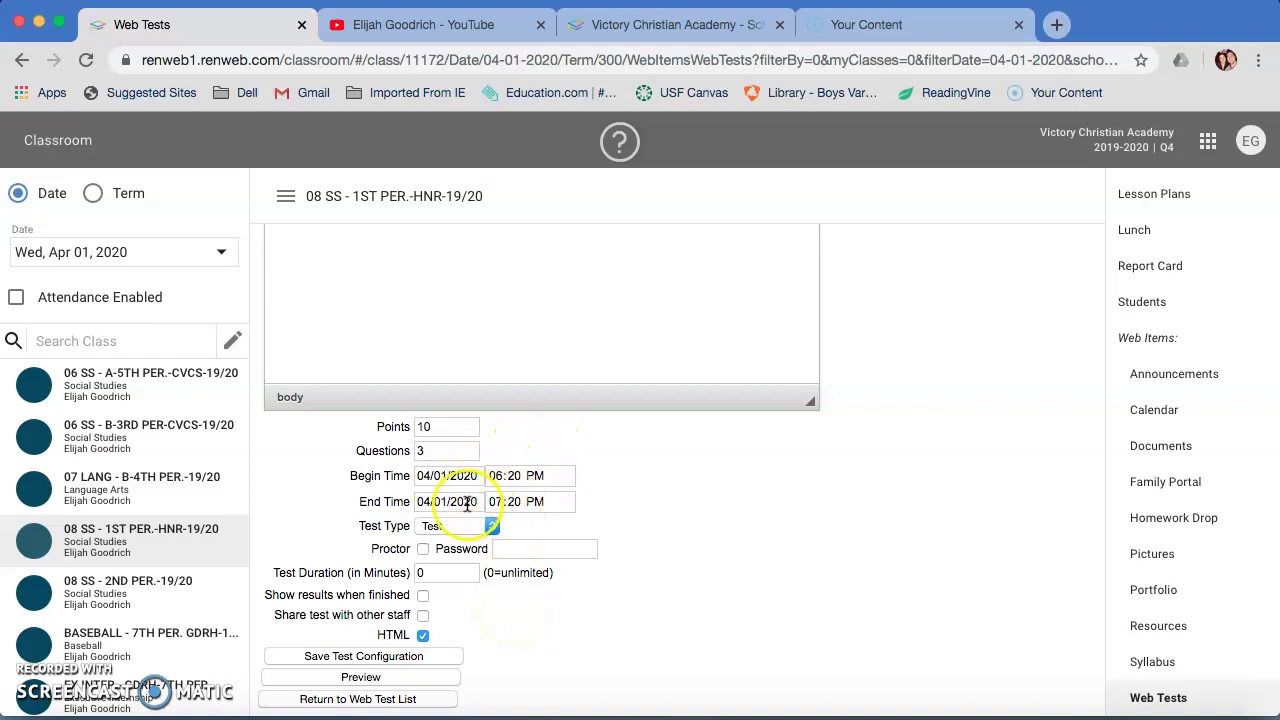
Set the test duration to 10 minutes
{"action": "left_click", "coordinate": [457, 572]}
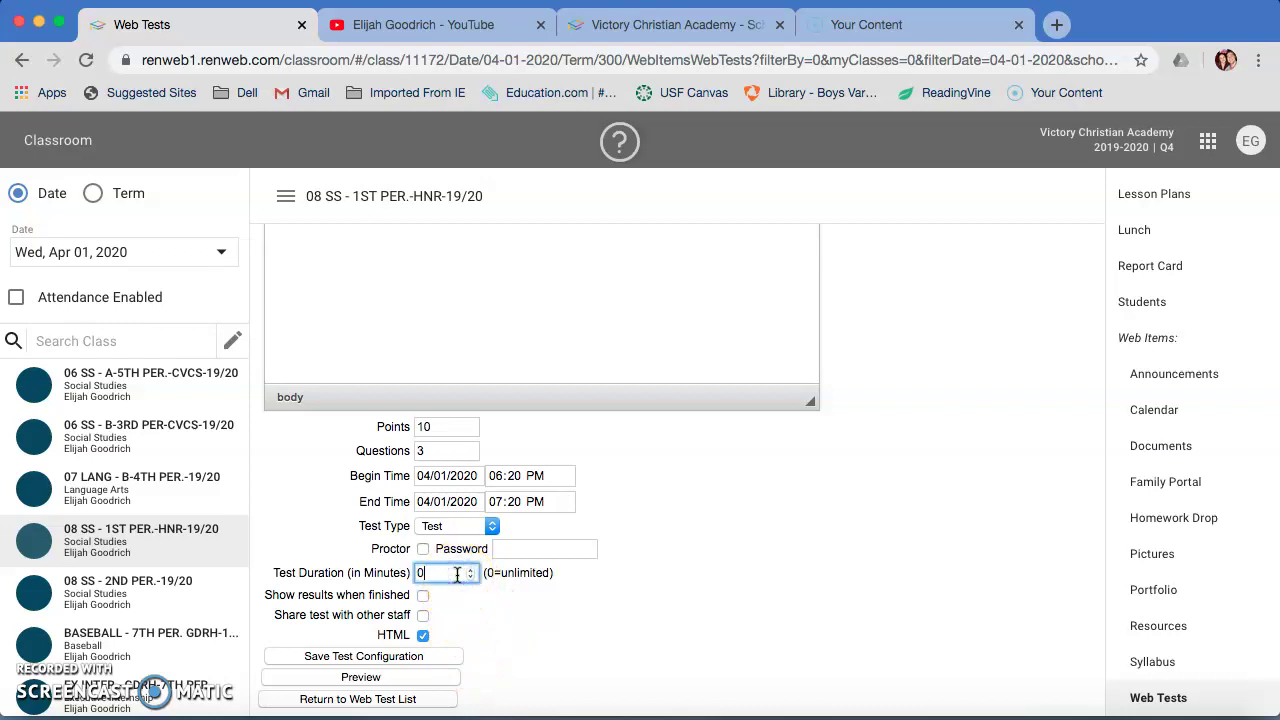
{"action": "key", "text": "BackSpace"}
{"action": "type", "text": "20"}
{"action": "key", "text": "BackSpace"}
{"action": "key", "text": "BackSpace"}
{"action": "type", "text": "10"}
{"action": "left_click", "coordinate": [757, 585]}
{"action": "left_click", "coordinate": [717, 567]}
Review the remaining test settings below the duration
{"action": "scroll", "coordinate": [716, 573], "scroll_direction": "up", "scroll_amount": 2}
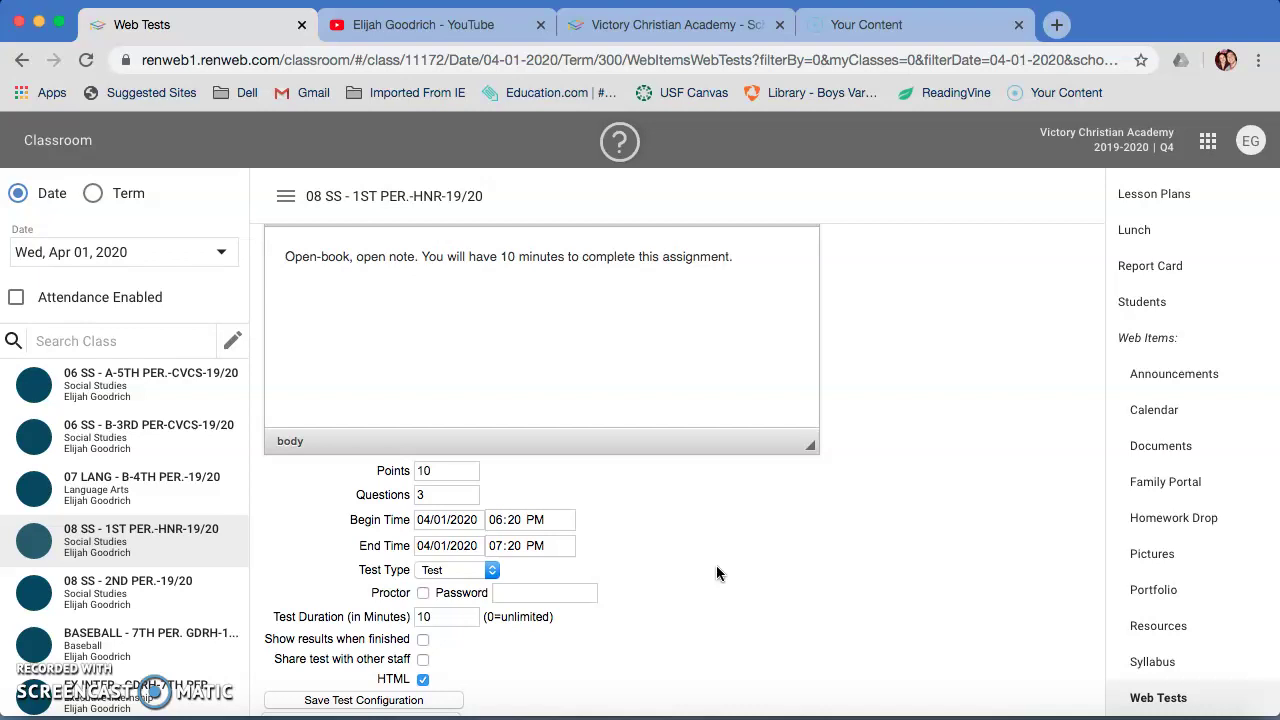
{"action": "scroll", "coordinate": [716, 573], "scroll_direction": "down", "scroll_amount": 2}
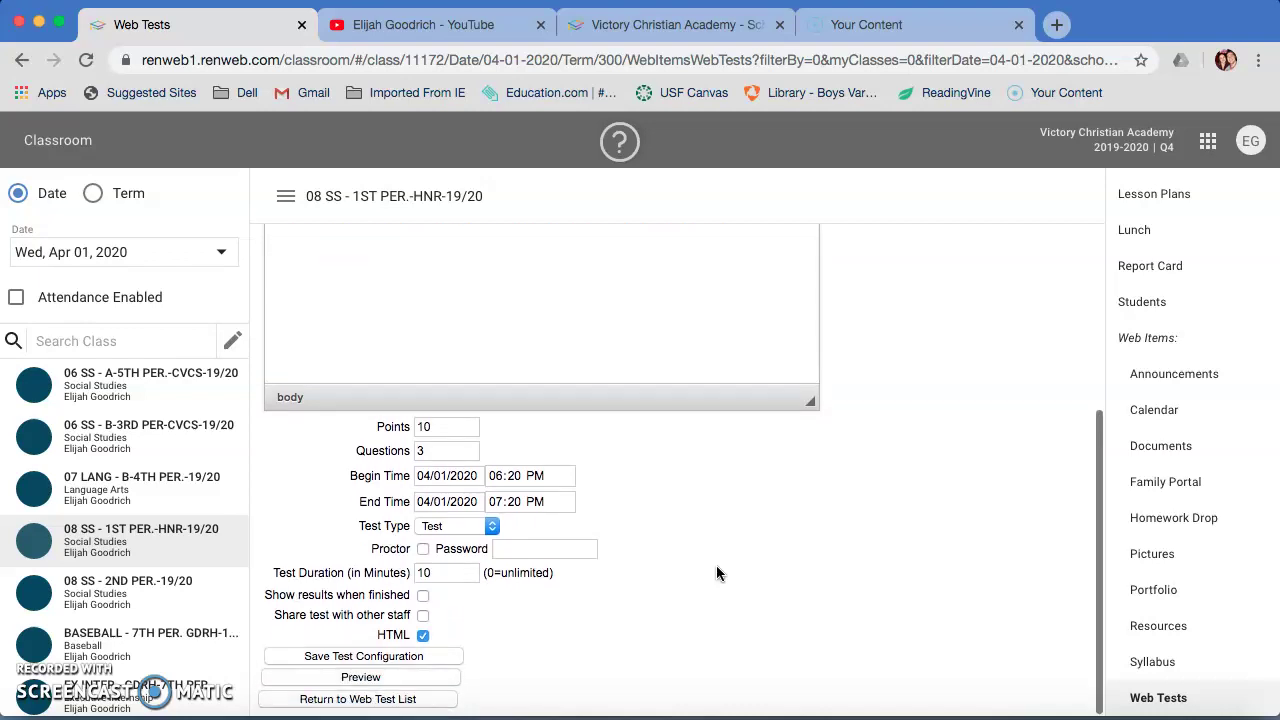
{"action": "scroll", "coordinate": [716, 565], "scroll_direction": "up", "scroll_amount": 2}
{"action": "left_click", "coordinate": [523, 622]}
{"action": "left_click", "coordinate": [519, 622]}
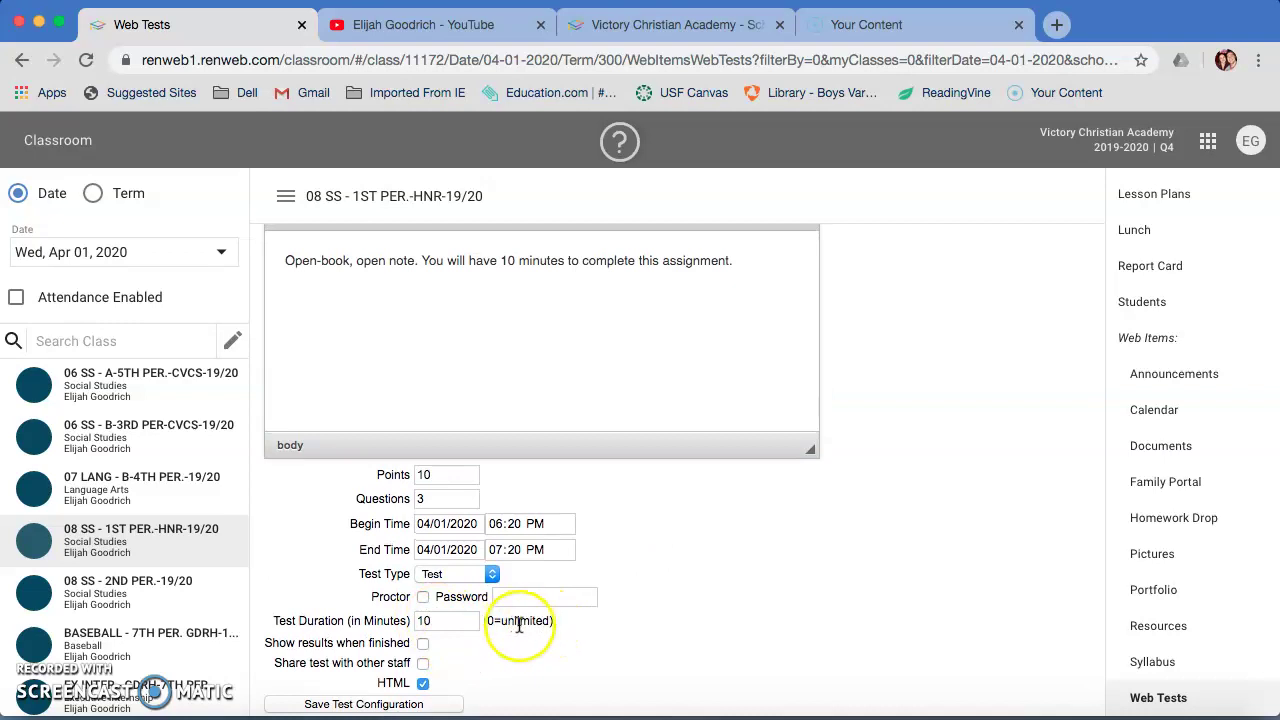
{"action": "scroll", "coordinate": [700, 591], "scroll_direction": "down", "scroll_amount": 3}
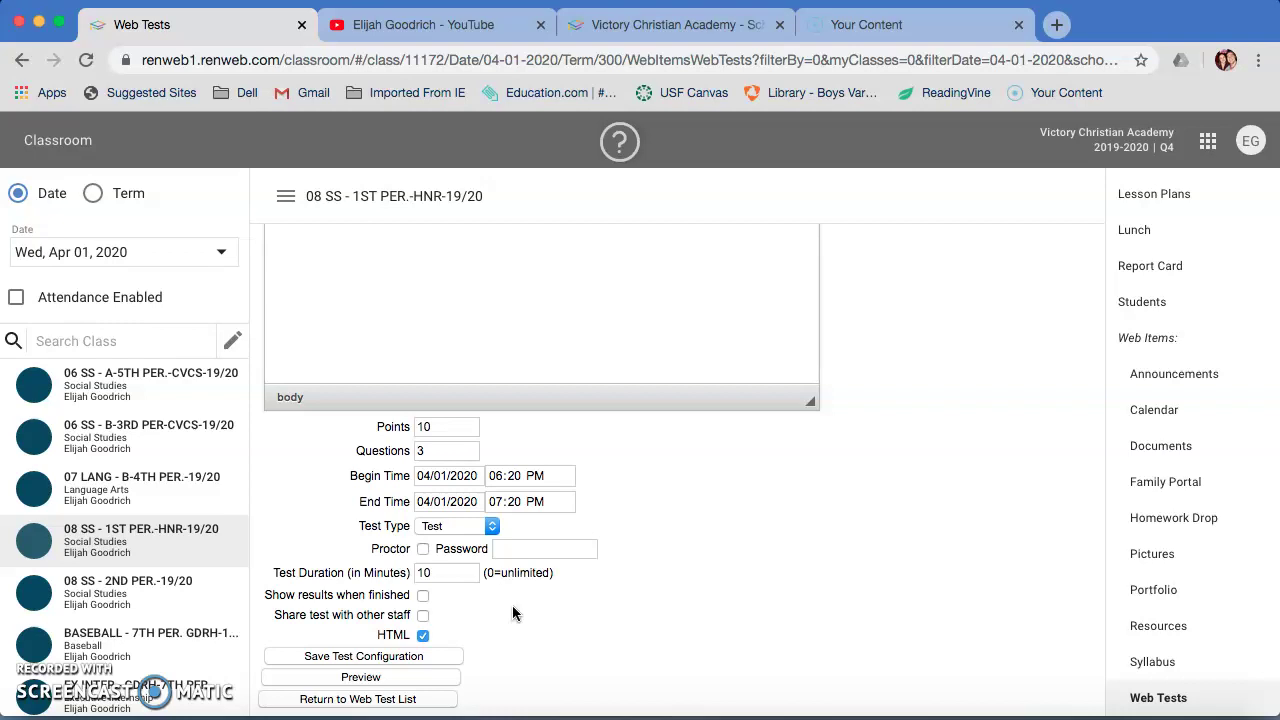
{"action": "scroll", "coordinate": [963, 549], "scroll_direction": "up", "scroll_amount": 10}
{"action": "scroll", "coordinate": [963, 549], "scroll_direction": "down", "scroll_amount": 10}
{"action": "scroll", "coordinate": [963, 549], "scroll_direction": "up", "scroll_amount": 10}
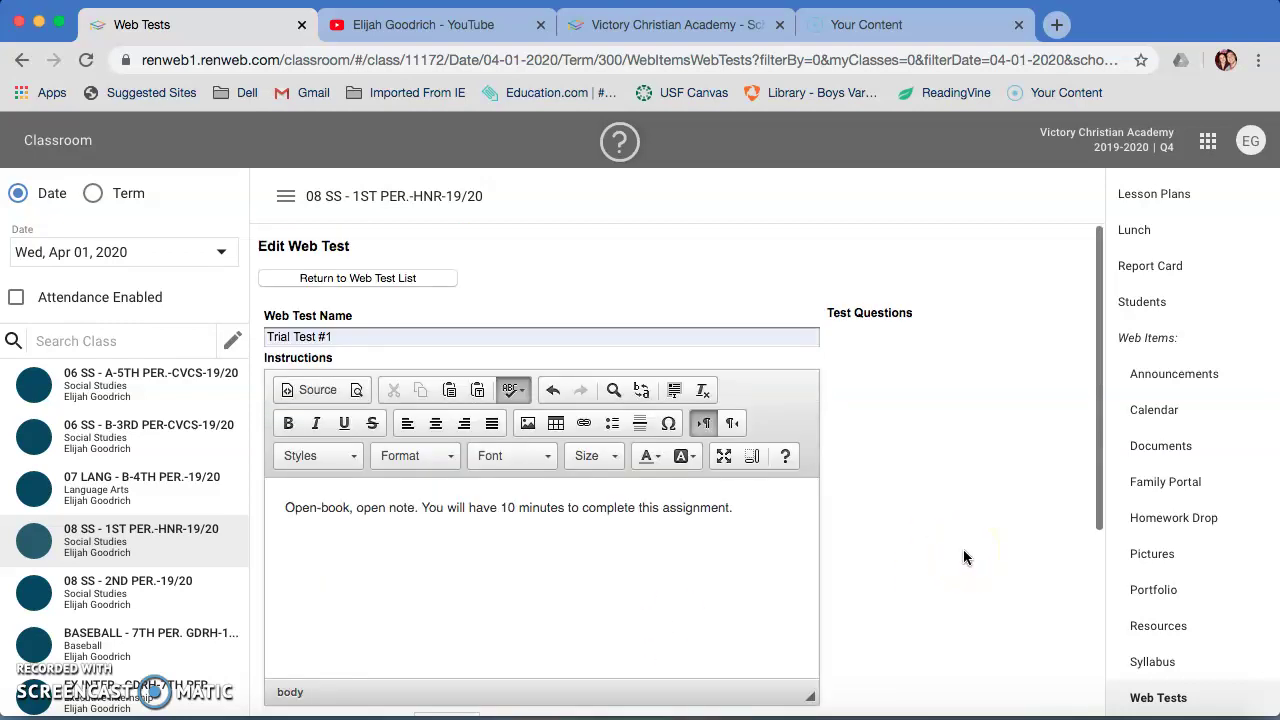
{"action": "scroll", "coordinate": [963, 549], "scroll_direction": "down", "scroll_amount": 10}
{"action": "scroll", "coordinate": [731, 569], "scroll_direction": "up", "scroll_amount": 10}
{"action": "scroll", "coordinate": [941, 499], "scroll_direction": "down", "scroll_amount": 10}
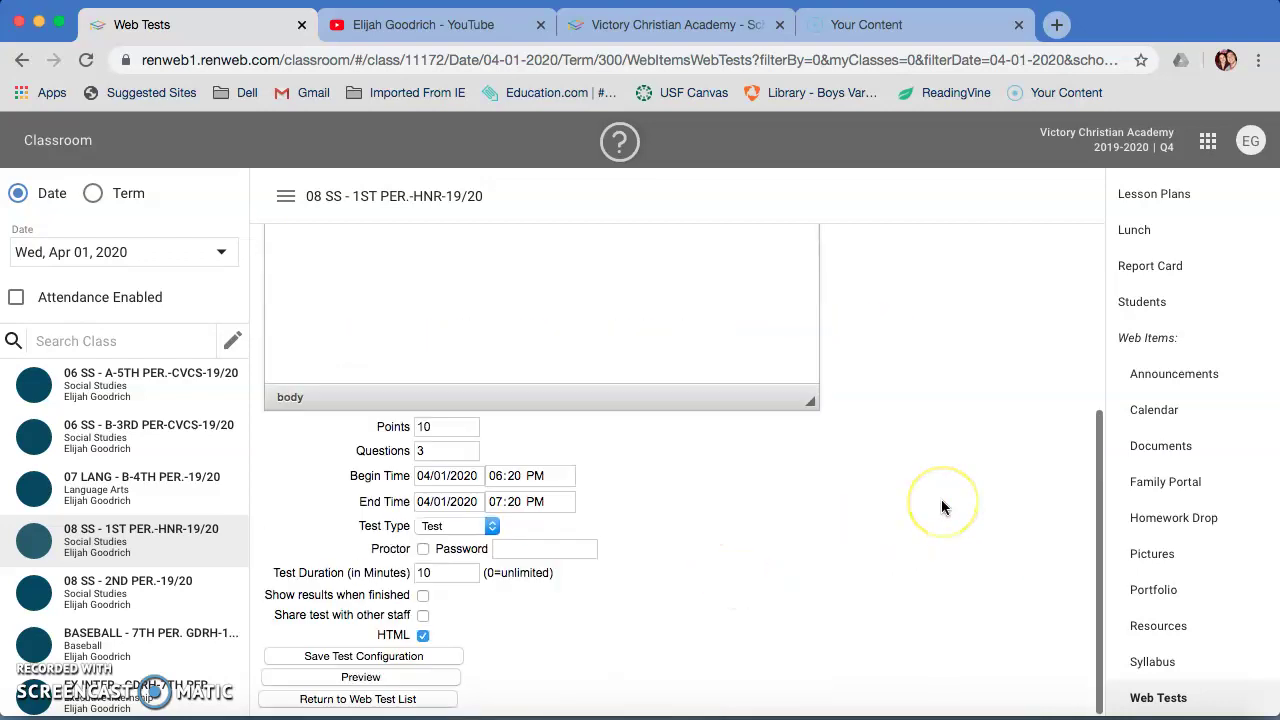
{"action": "scroll", "coordinate": [941, 499], "scroll_direction": "up", "scroll_amount": 10}
{"action": "scroll", "coordinate": [941, 499], "scroll_direction": "down", "scroll_amount": 10}
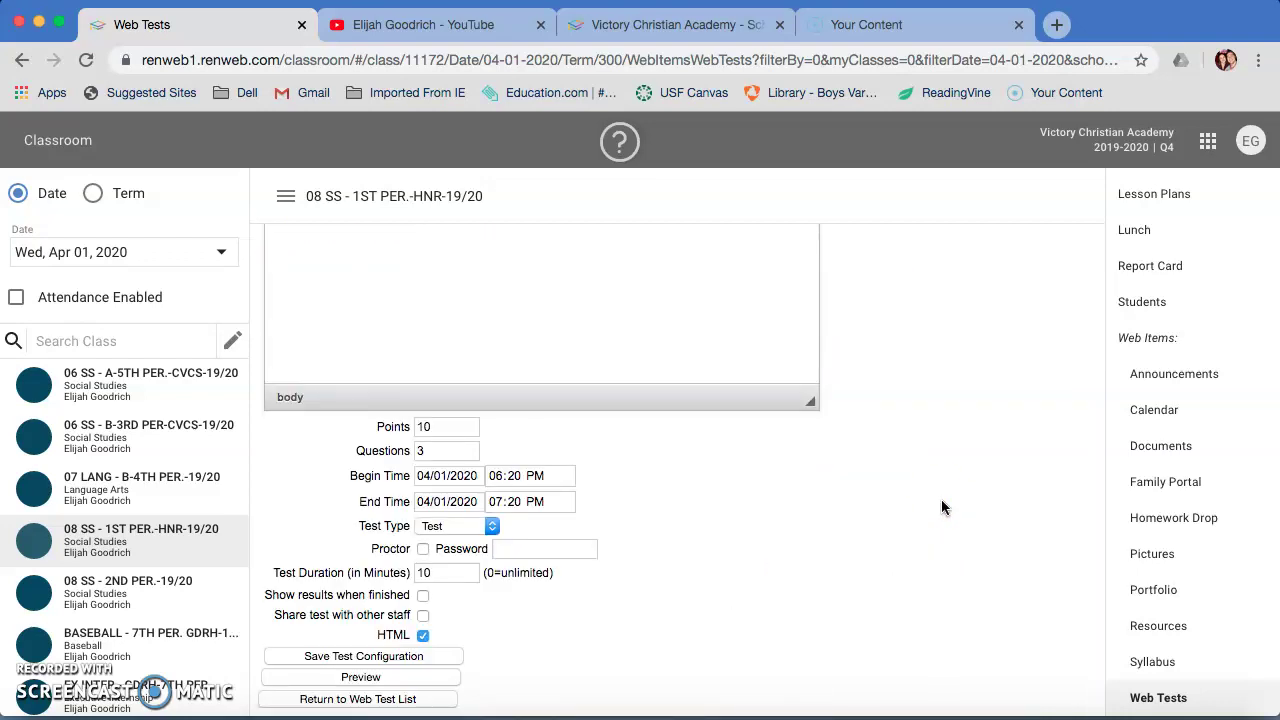
{"action": "scroll", "coordinate": [941, 499], "scroll_direction": "up", "scroll_amount": 10}
{"action": "scroll", "coordinate": [941, 499], "scroll_direction": "down", "scroll_amount": 10}
{"action": "left_click", "coordinate": [351, 668]}
Save the test configuration and open Edit Test Questions for Trial Test #1
{"action": "left_click", "coordinate": [363, 656]}
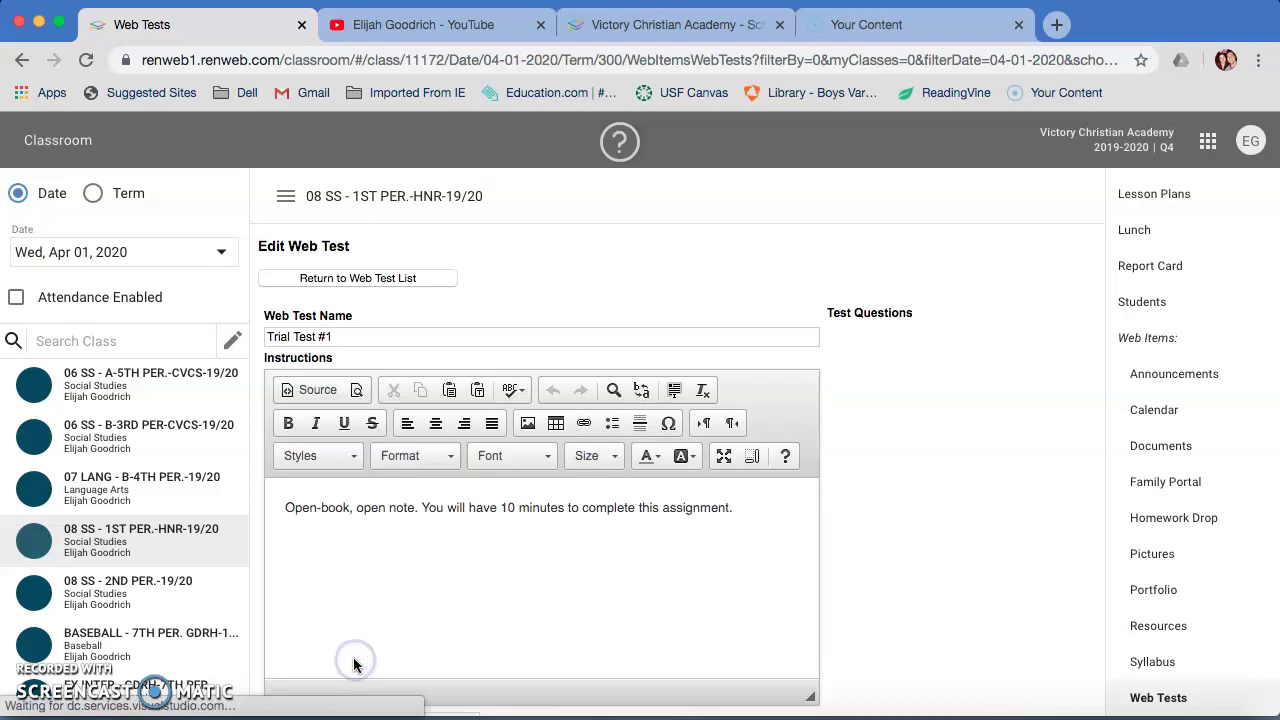
{"action": "scroll", "coordinate": [866, 485], "scroll_direction": "down", "scroll_amount": 1}
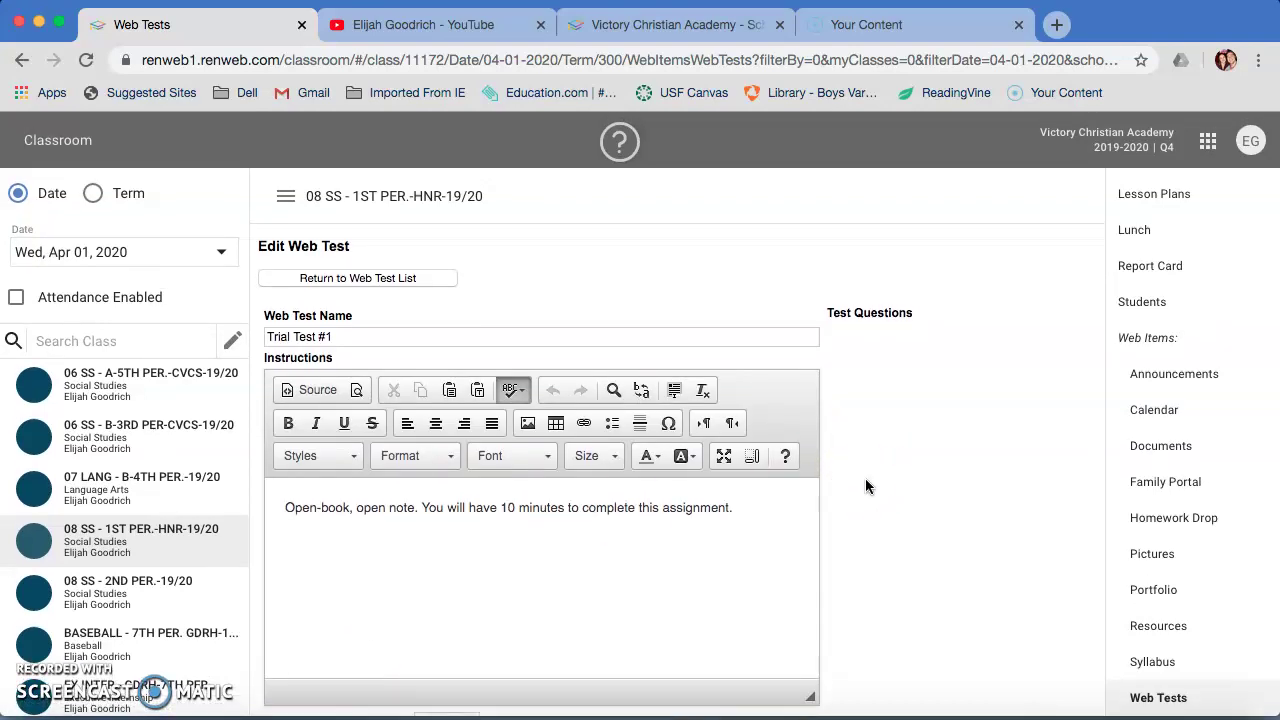
{"action": "scroll", "coordinate": [866, 485], "scroll_direction": "down", "scroll_amount": 5}
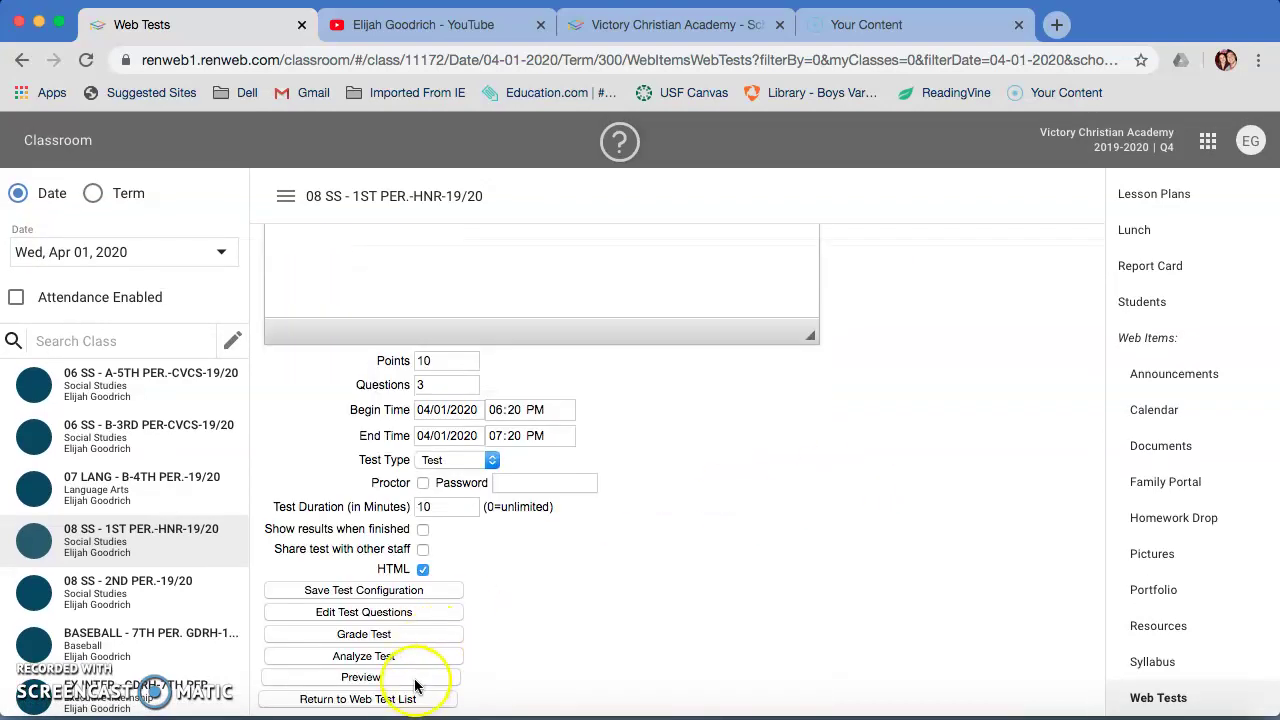
{"action": "left_click", "coordinate": [731, 524]}
{"action": "left_click", "coordinate": [914, 430]}
{"action": "scroll", "coordinate": [914, 430], "scroll_direction": "down", "scroll_amount": 4}
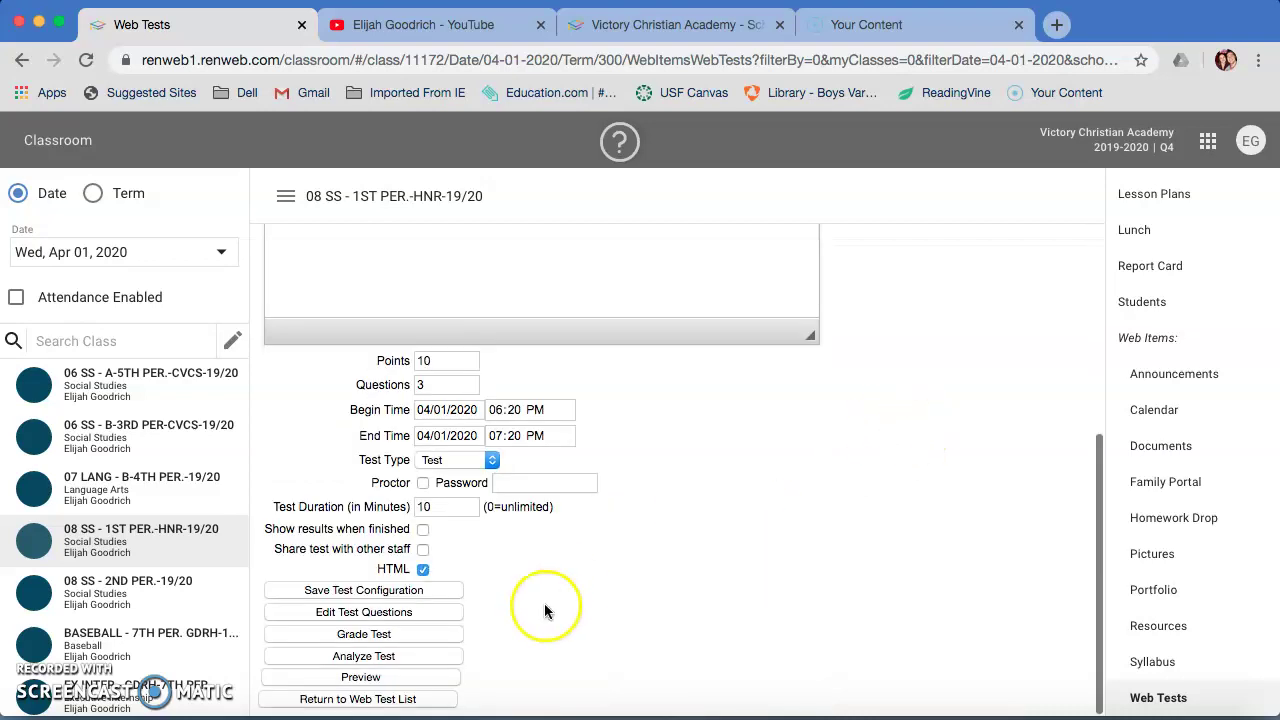
{"action": "scroll", "coordinate": [581, 595], "scroll_direction": "up", "scroll_amount": 3}
{"action": "scroll", "coordinate": [614, 594], "scroll_direction": "up", "scroll_amount": 2}
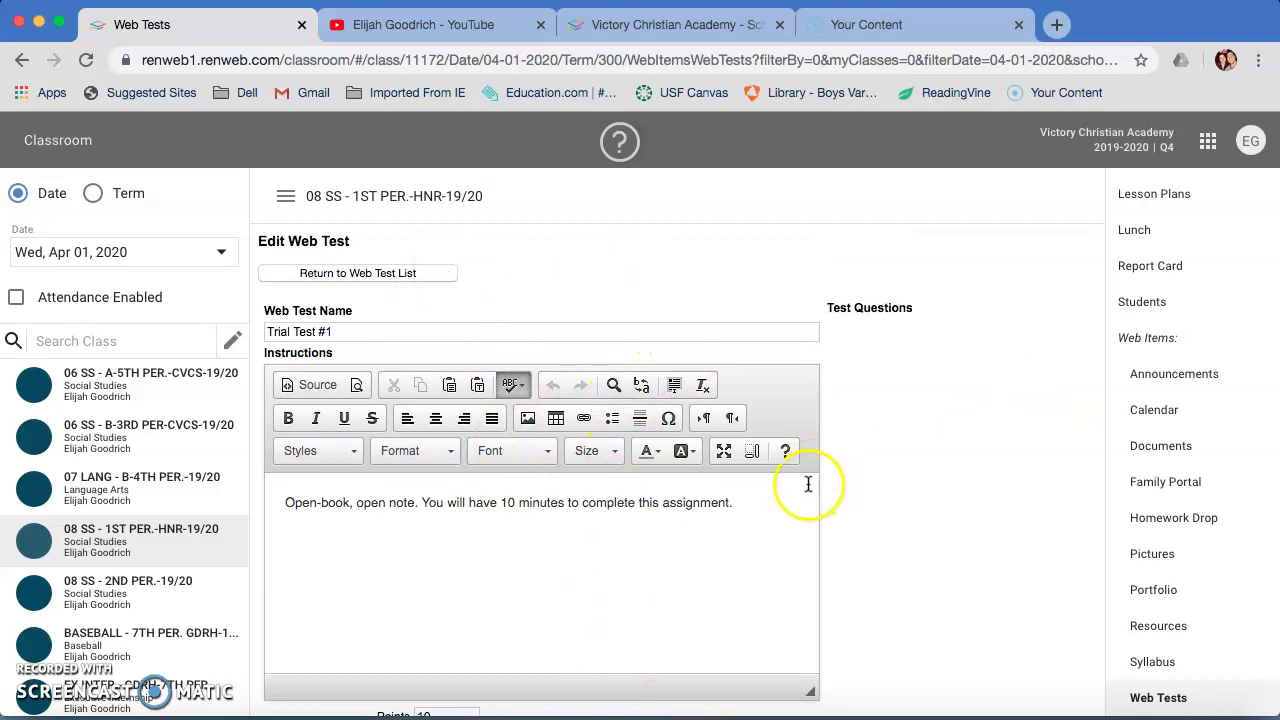
{"action": "scroll", "coordinate": [896, 490], "scroll_direction": "down", "scroll_amount": 6}
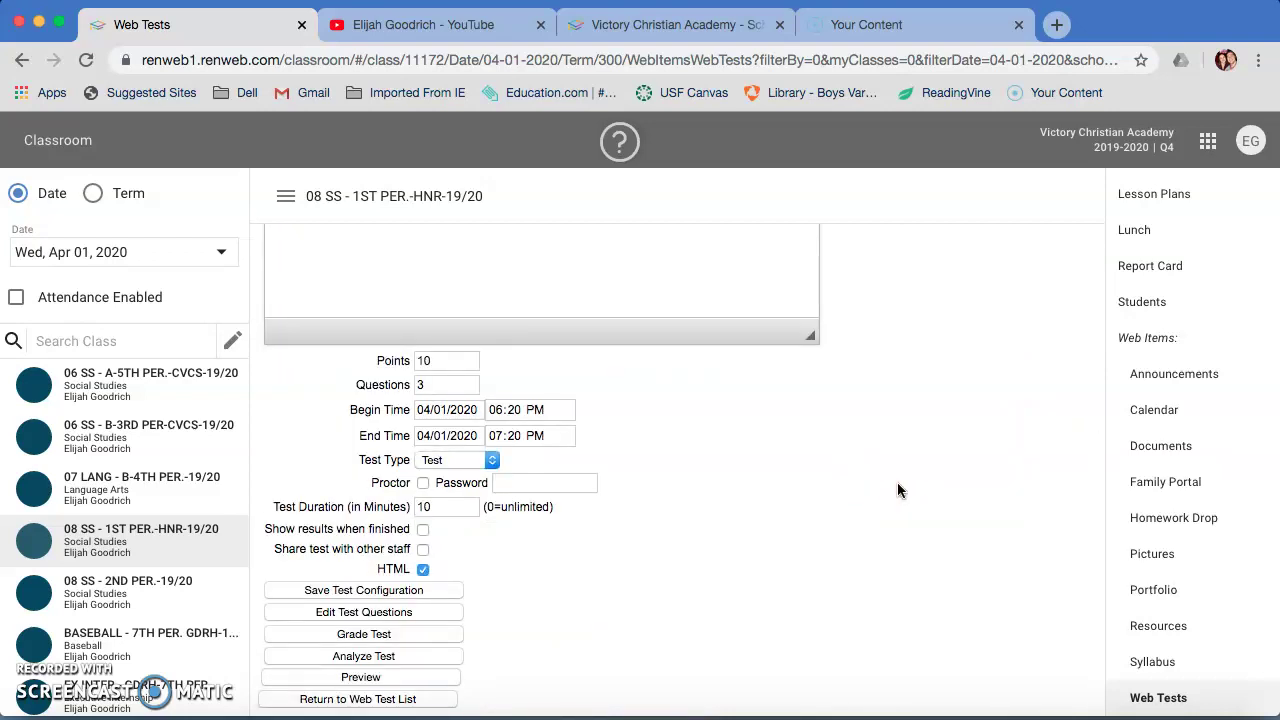
{"action": "left_click", "coordinate": [580, 598]}
{"action": "left_click", "coordinate": [351, 614]}
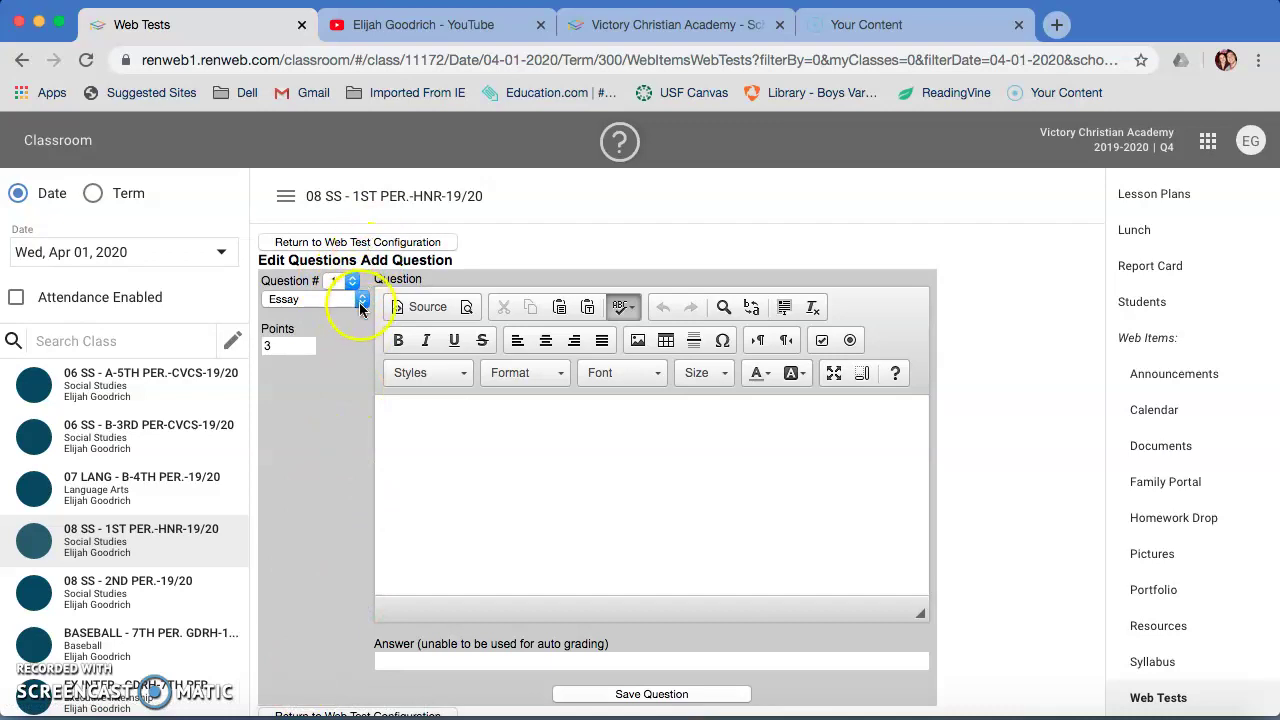
Change question 1's type to Multiple Choice
{"action": "left_click", "coordinate": [361, 302]}
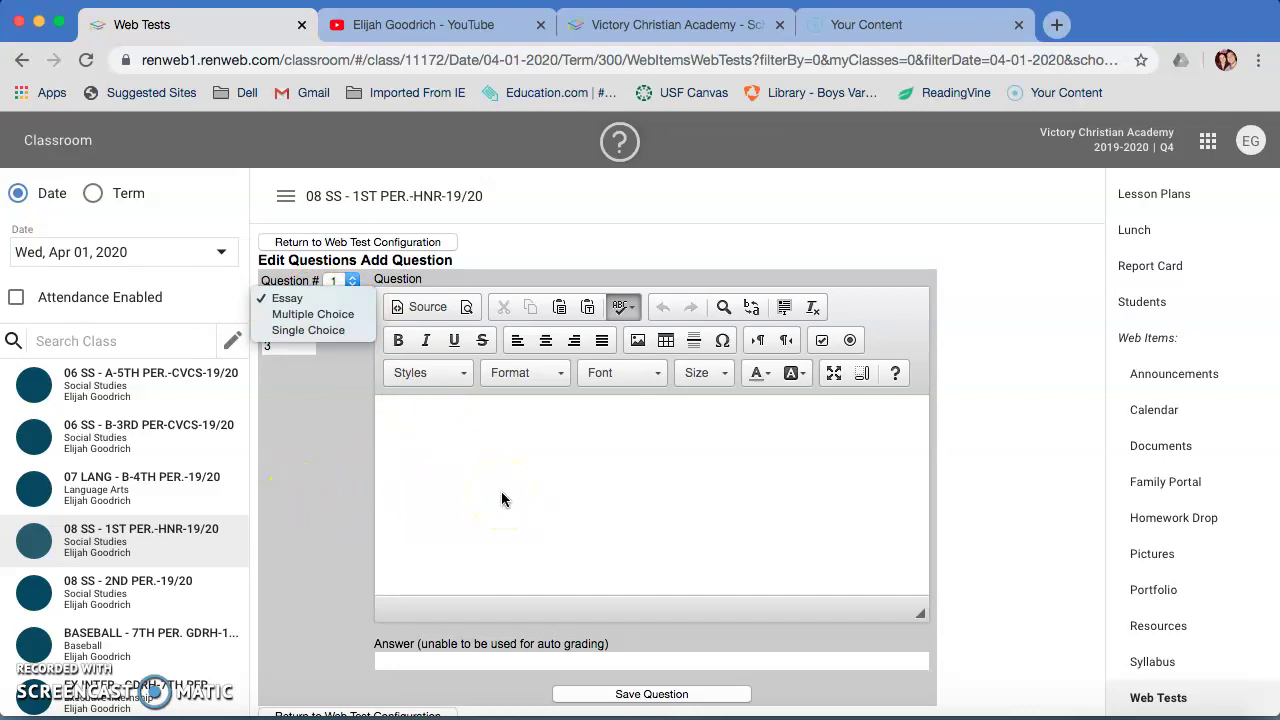
{"action": "left_click", "coordinate": [315, 322]}
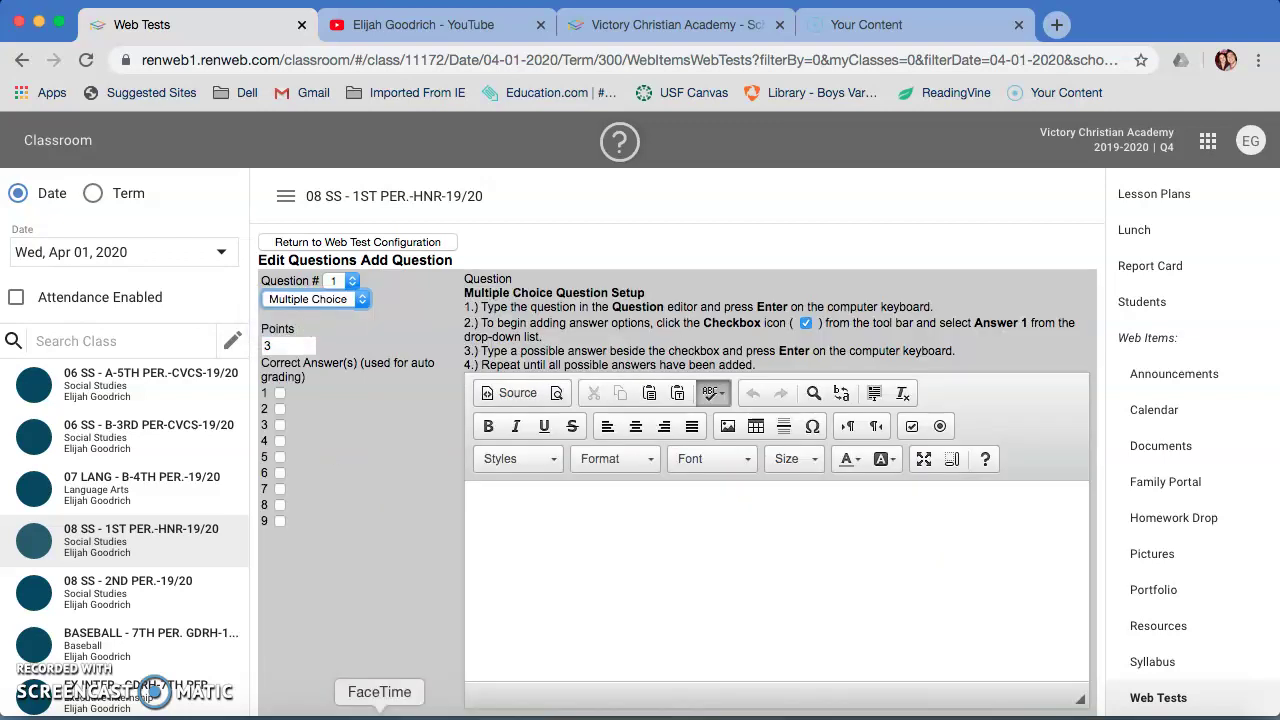
{"action": "left_click", "coordinate": [390, 433]}
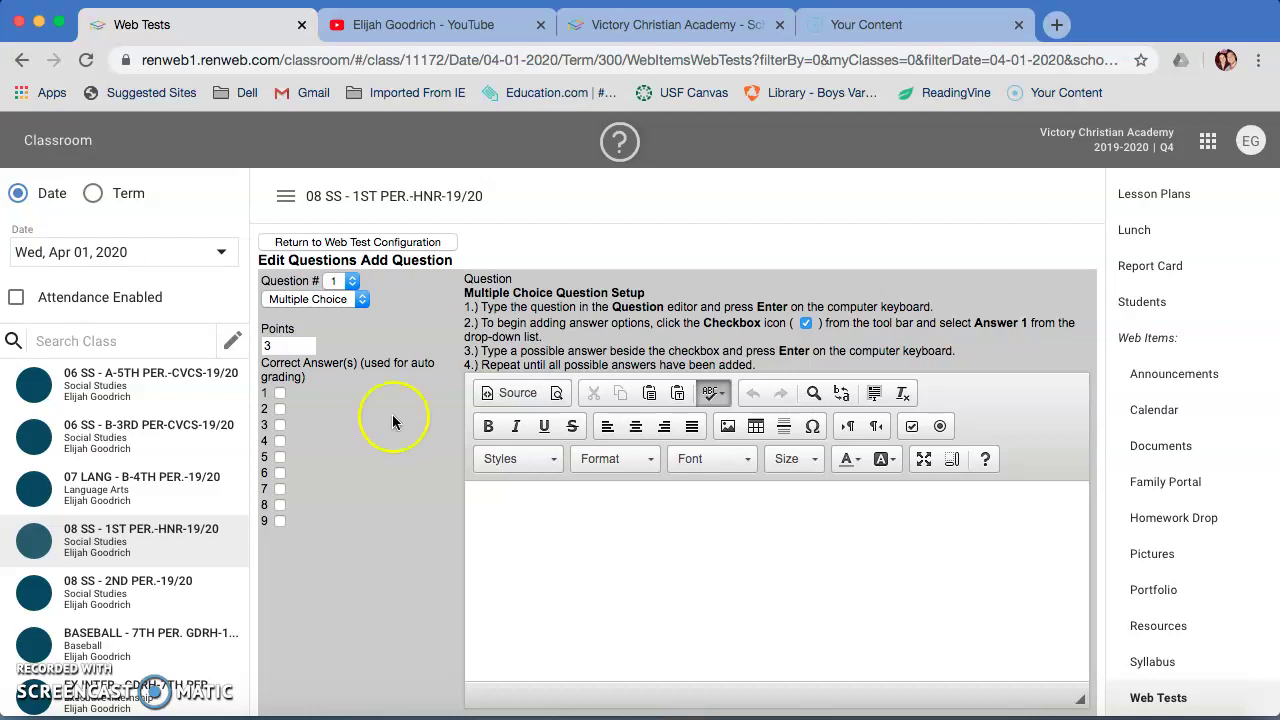
Make question 1 Single Choice reading 'Who was the first president of the U.S.?'
{"action": "left_click", "coordinate": [357, 299]}
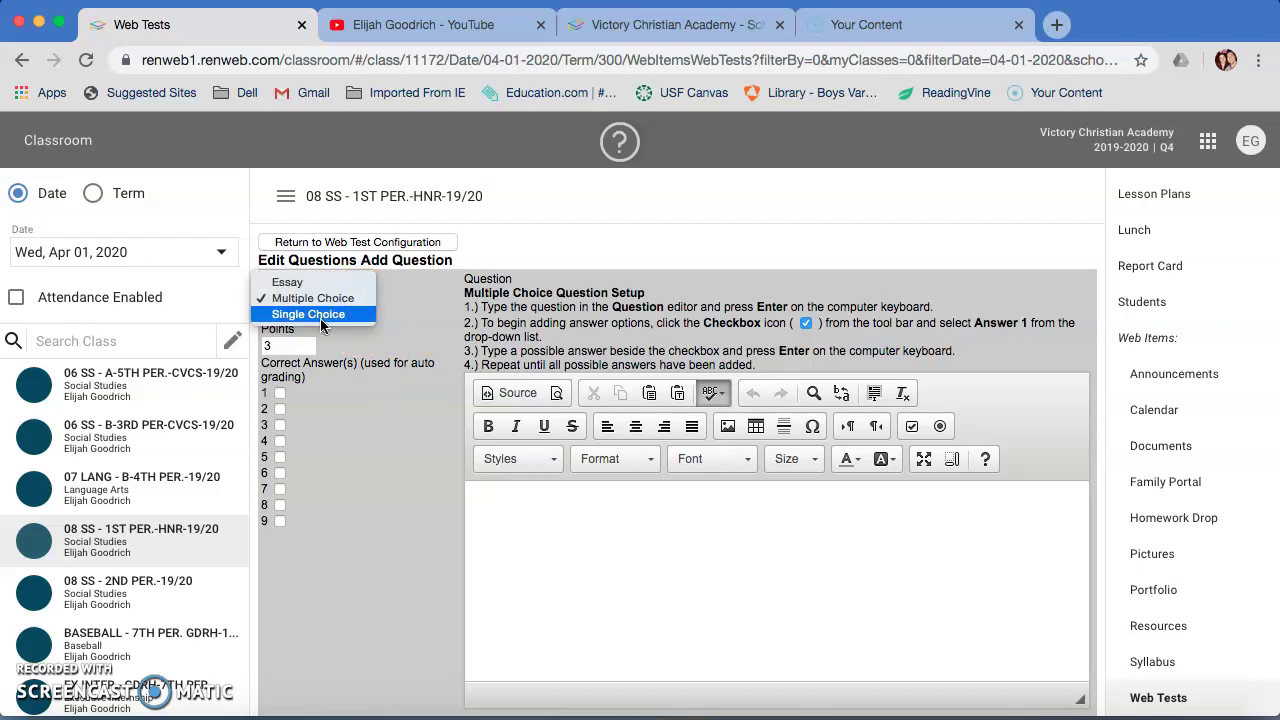
{"action": "left_click", "coordinate": [322, 316]}
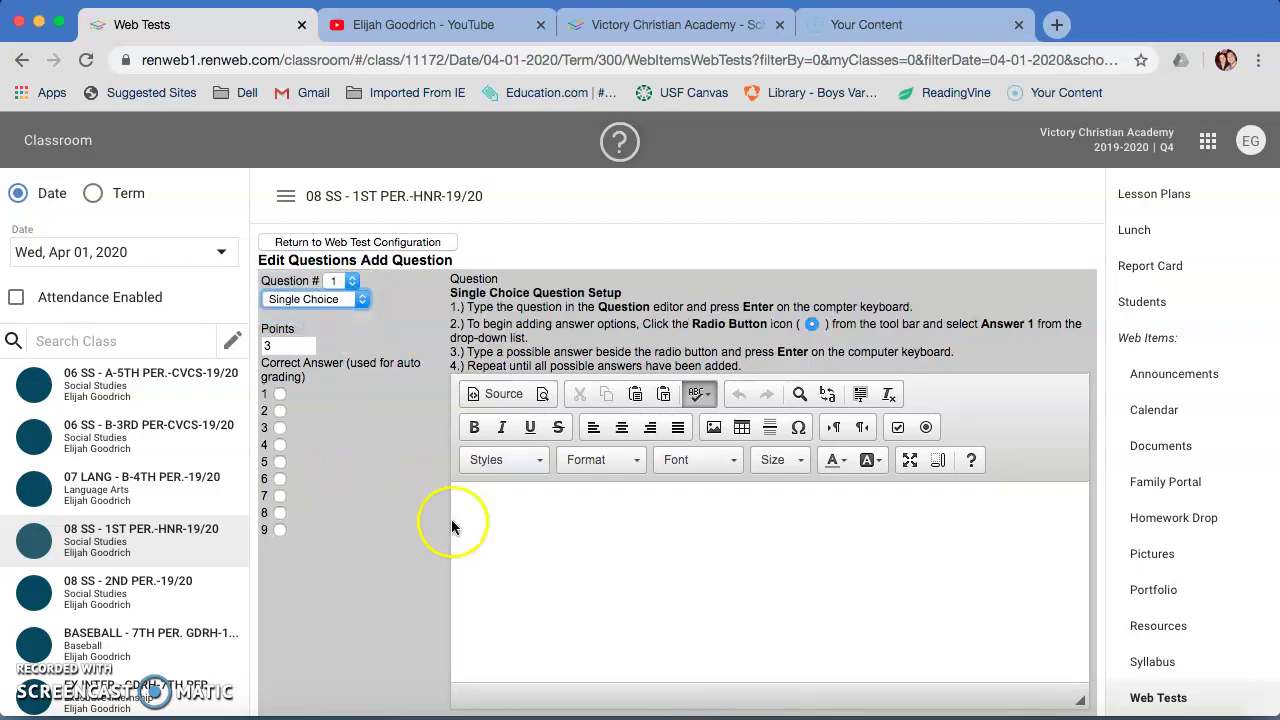
{"action": "left_click", "coordinate": [526, 496]}
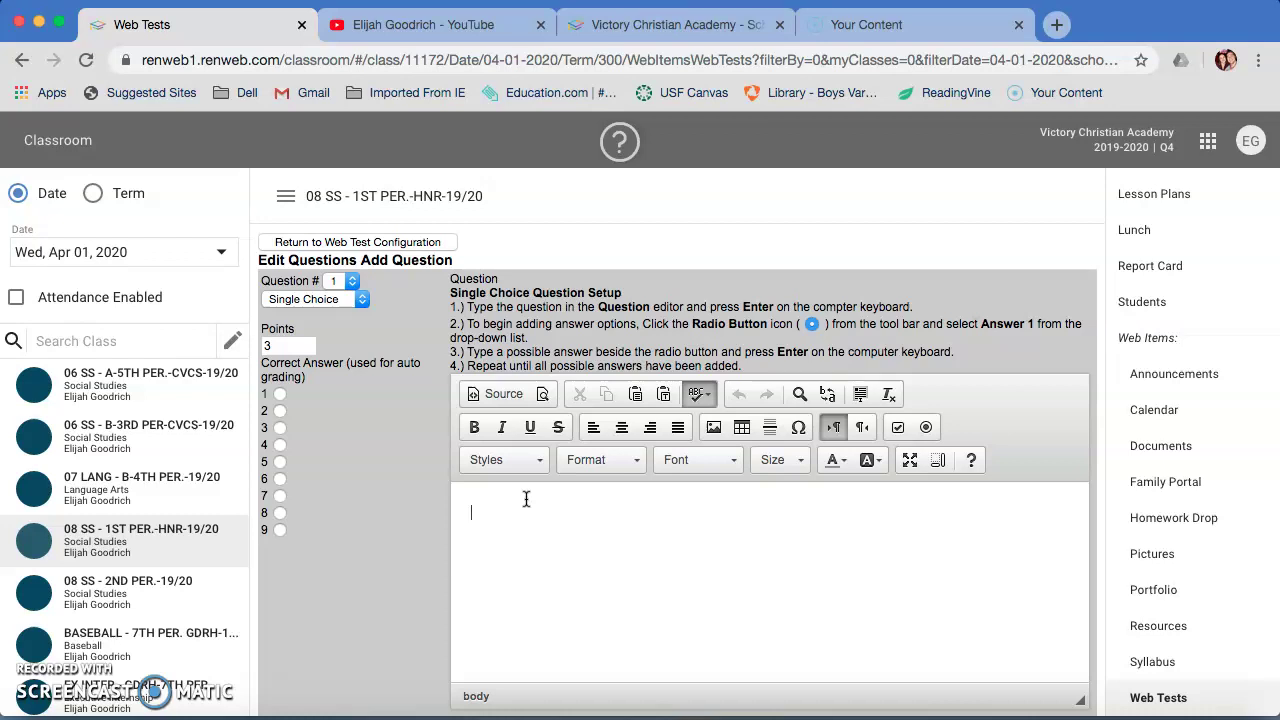
{"action": "type", "text": "Who was the first president "}
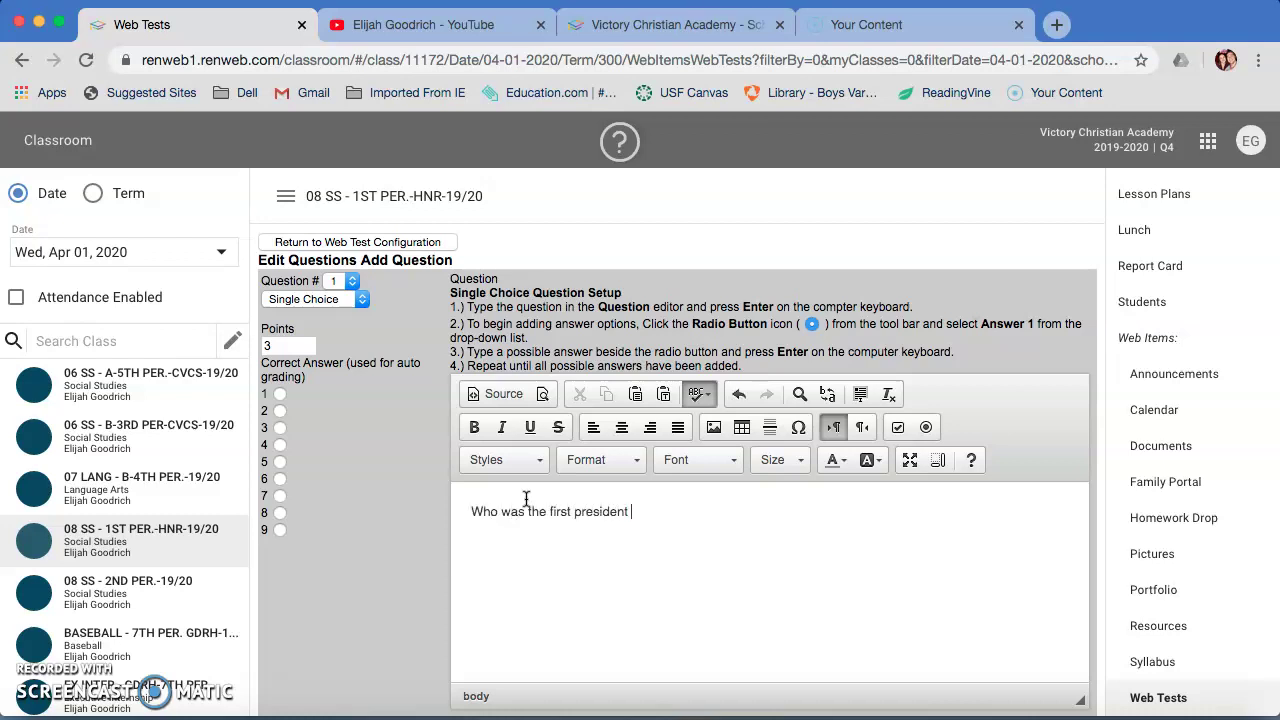
{"action": "type", "text": "of the U.S.?"}
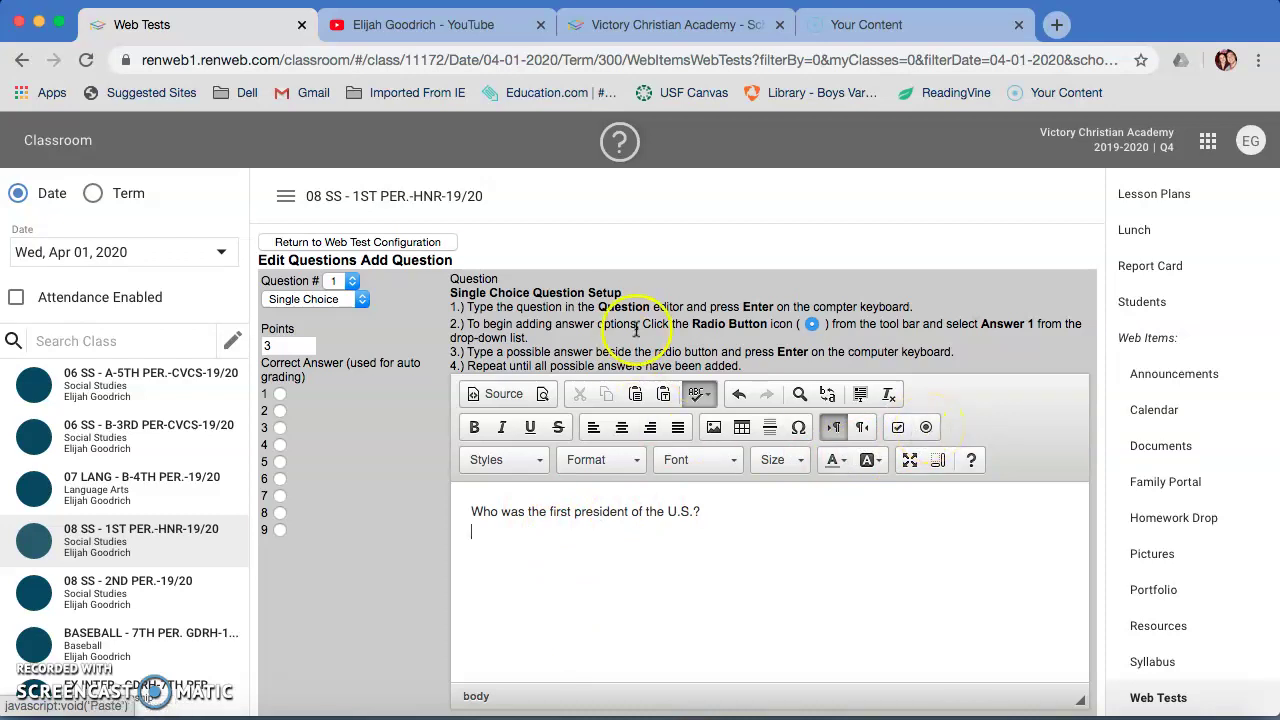
Add answer options 1 and 2: Washington and Lincoln
{"action": "left_click", "coordinate": [926, 428]}
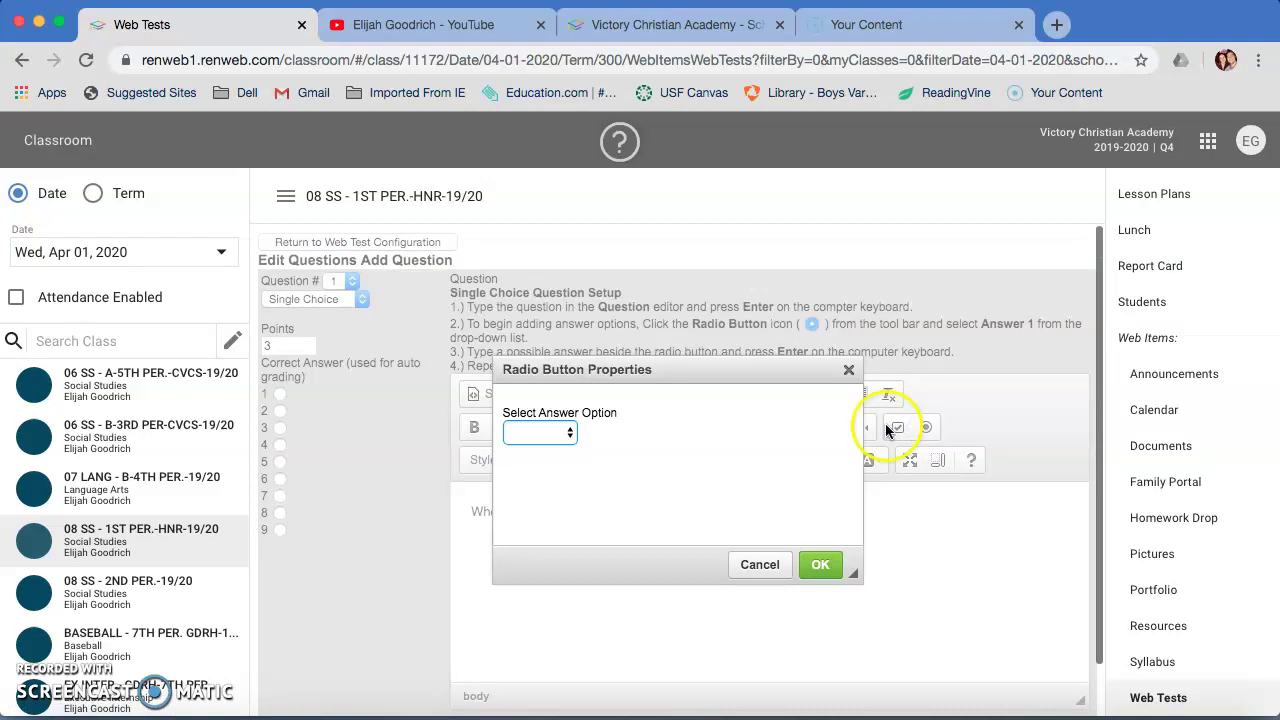
{"action": "left_click", "coordinate": [558, 433]}
{"action": "left_click", "coordinate": [545, 431]}
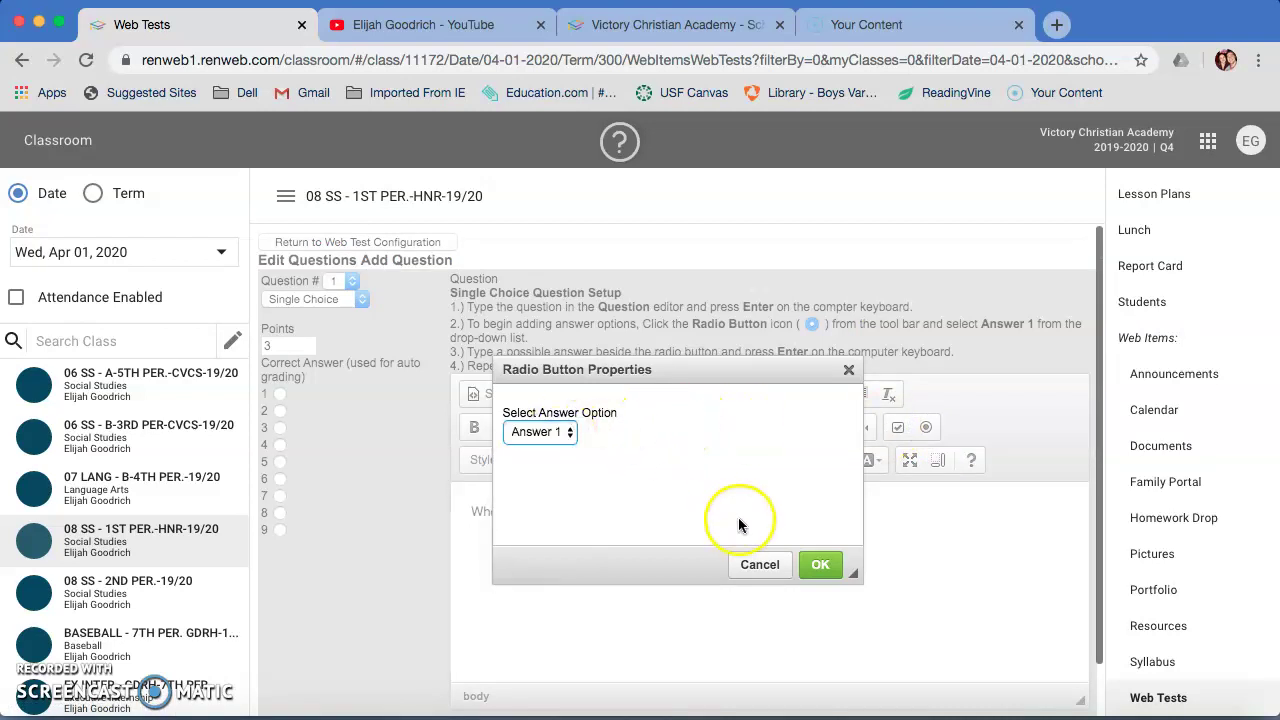
{"action": "left_click", "coordinate": [820, 564]}
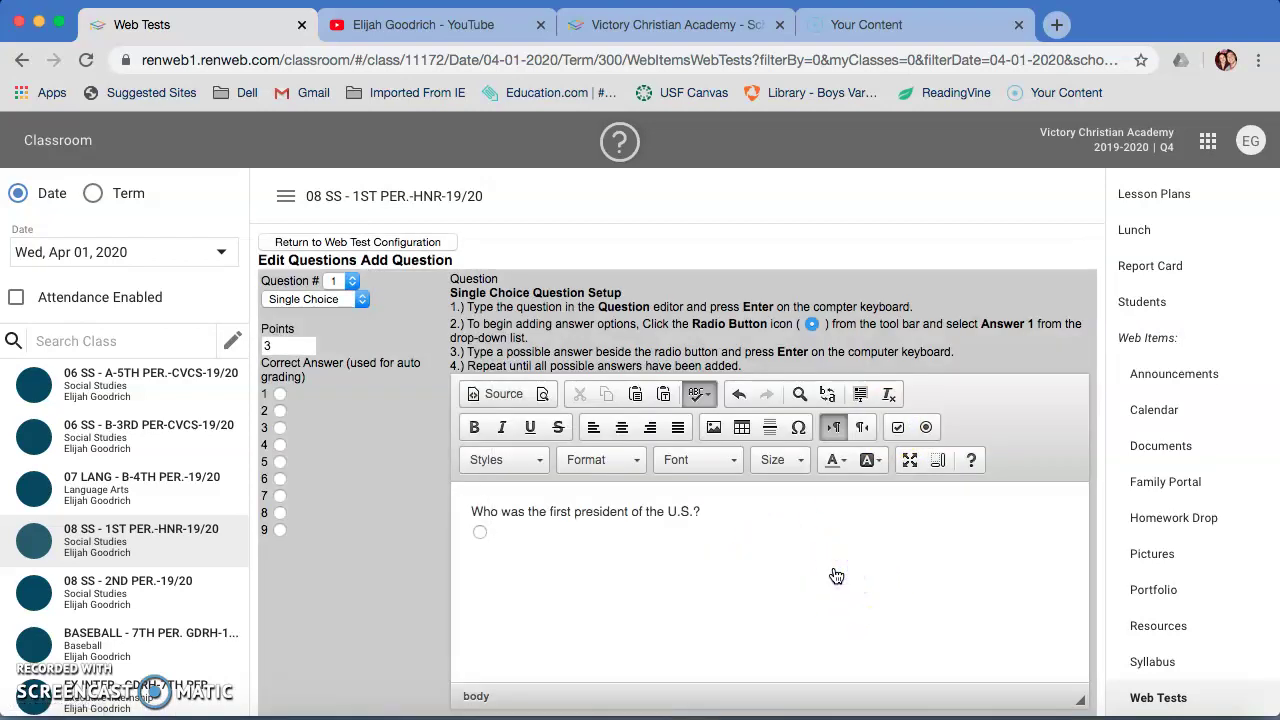
{"action": "type", "text": "Washington"}
{"action": "left_click", "coordinate": [925, 427]}
{"action": "left_click", "coordinate": [540, 432]}
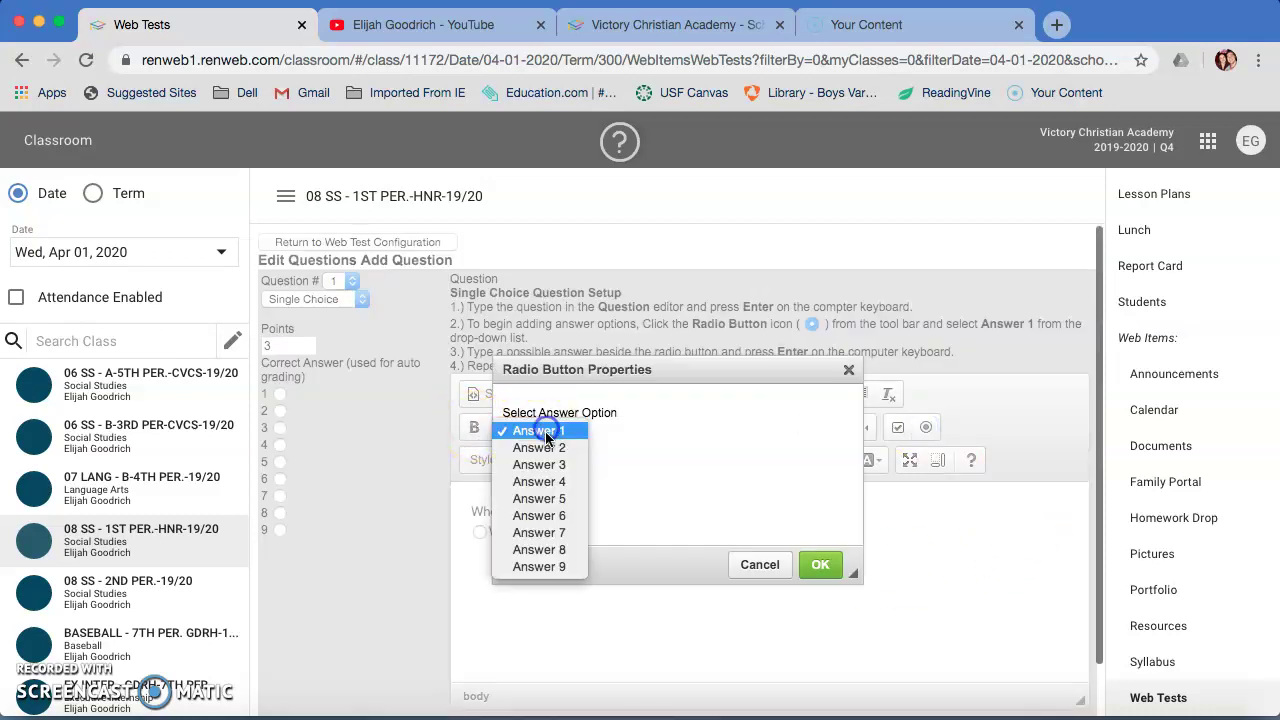
{"action": "left_click", "coordinate": [538, 449]}
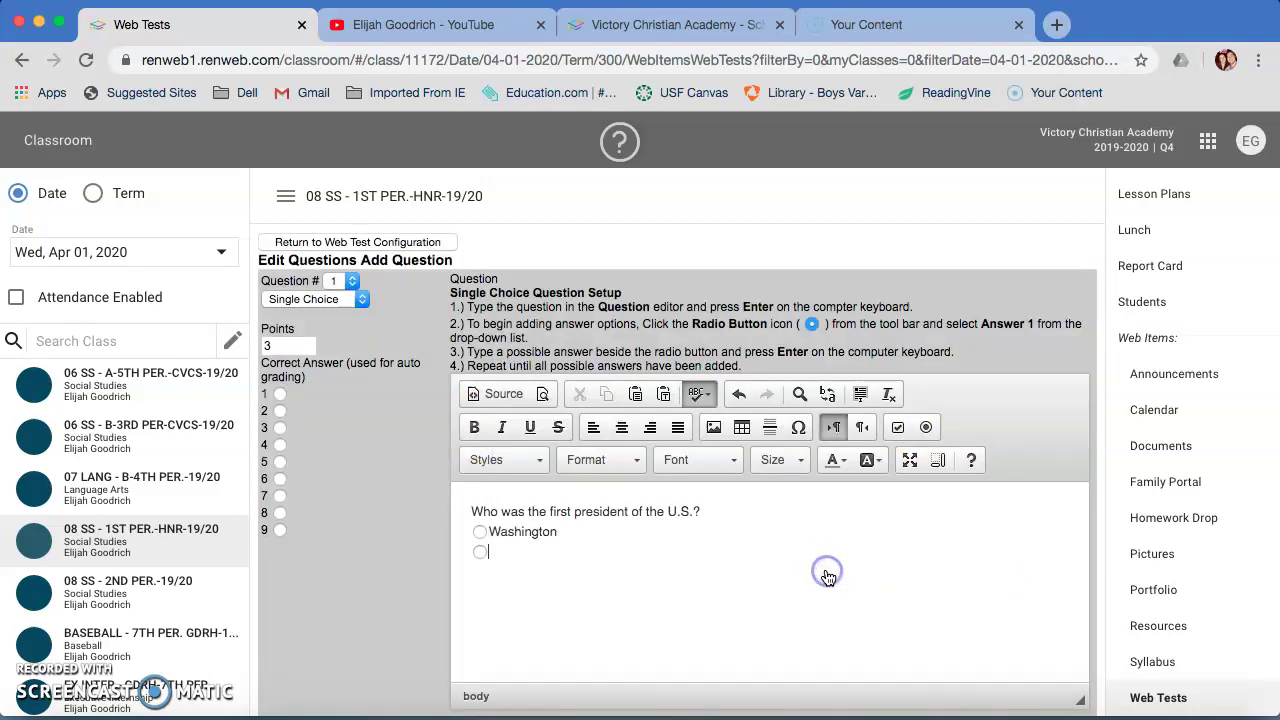
{"action": "left_click", "coordinate": [818, 564]}
{"action": "type", "text": "Lincoln"}
{"action": "key", "text": "Return"}
Add answer 3 'Adams' and mark Washington as the correct answer
{"action": "left_click", "coordinate": [925, 427]}
{"action": "left_click", "coordinate": [578, 432]}
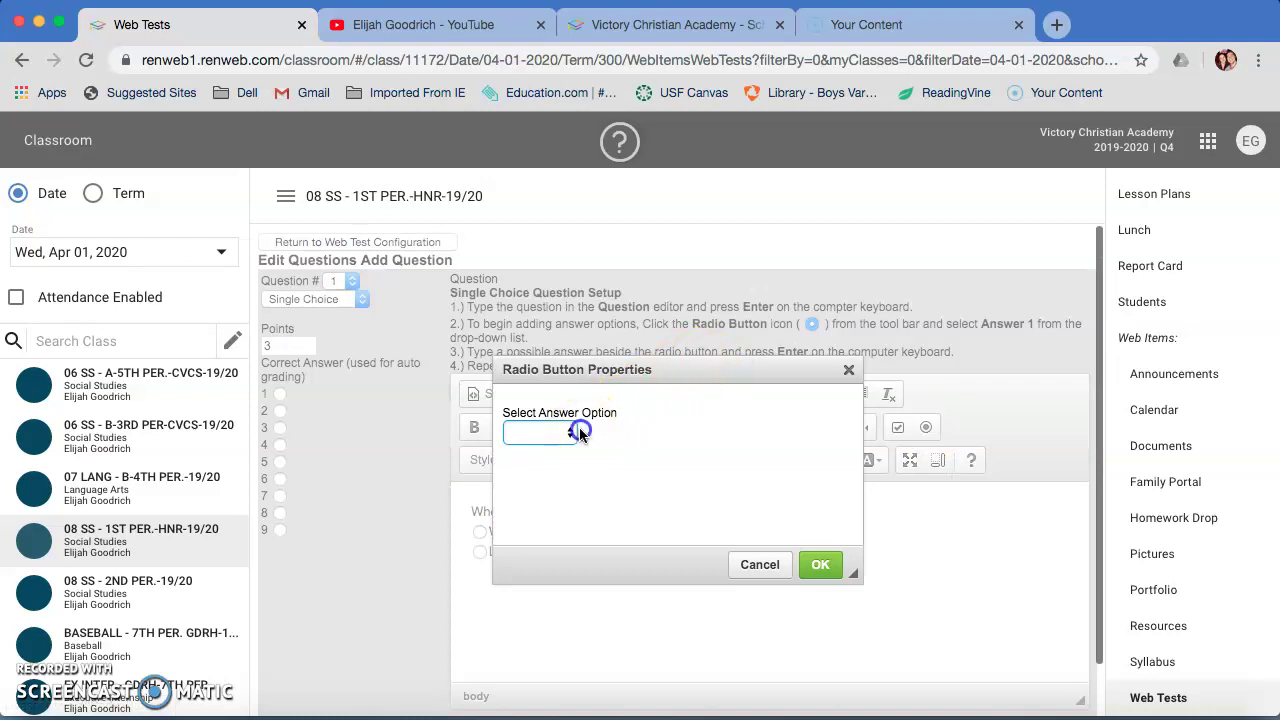
{"action": "left_click", "coordinate": [540, 474]}
{"action": "left_click", "coordinate": [818, 566]}
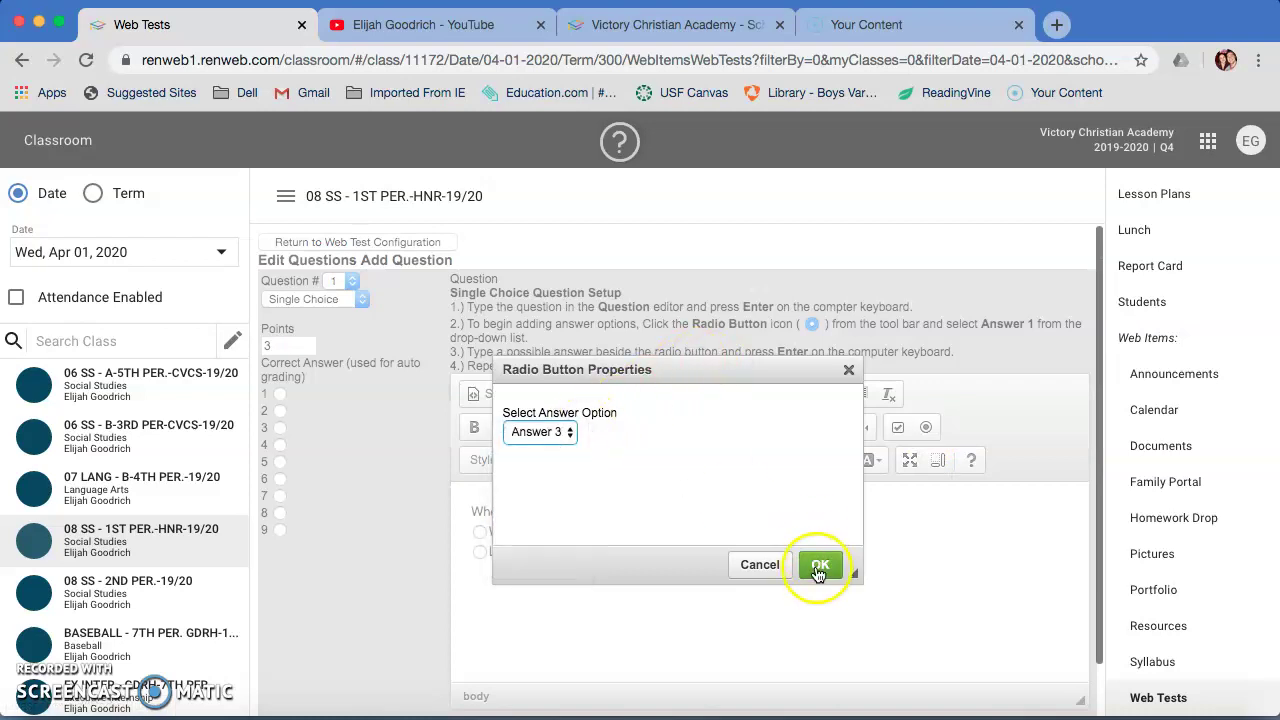
{"action": "type", "text": "Adams"}
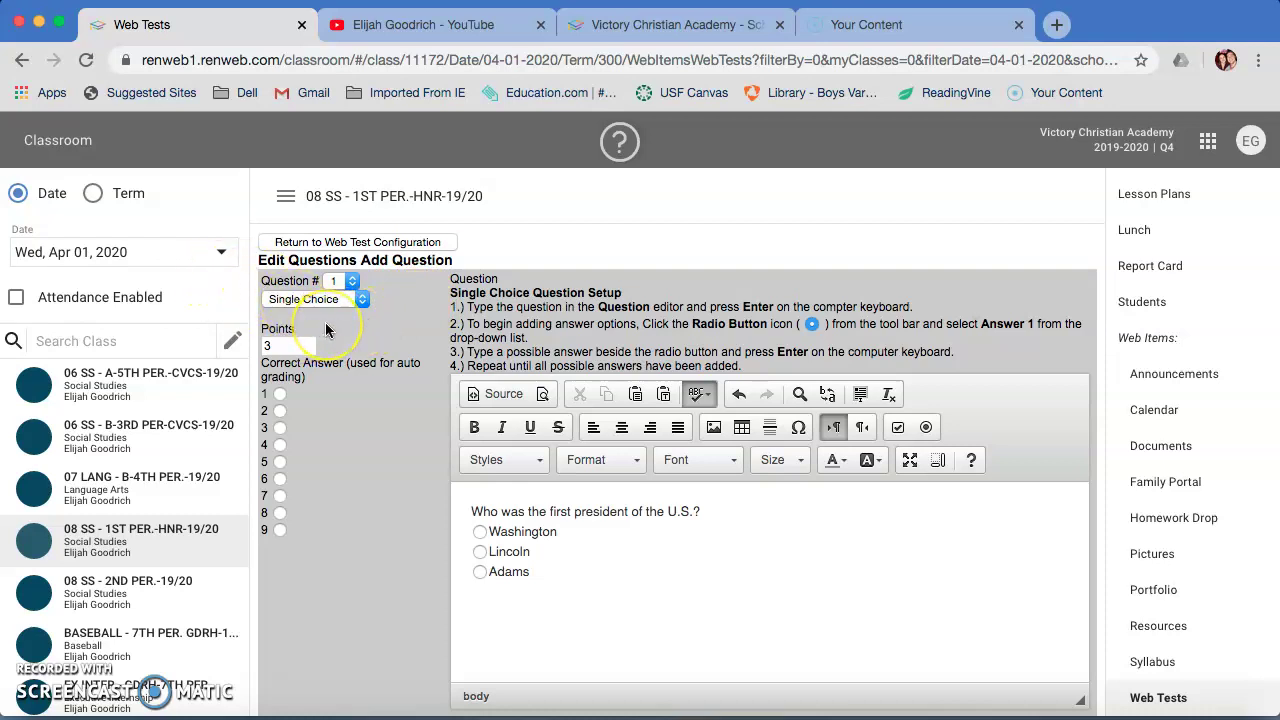
{"action": "left_click", "coordinate": [276, 349]}
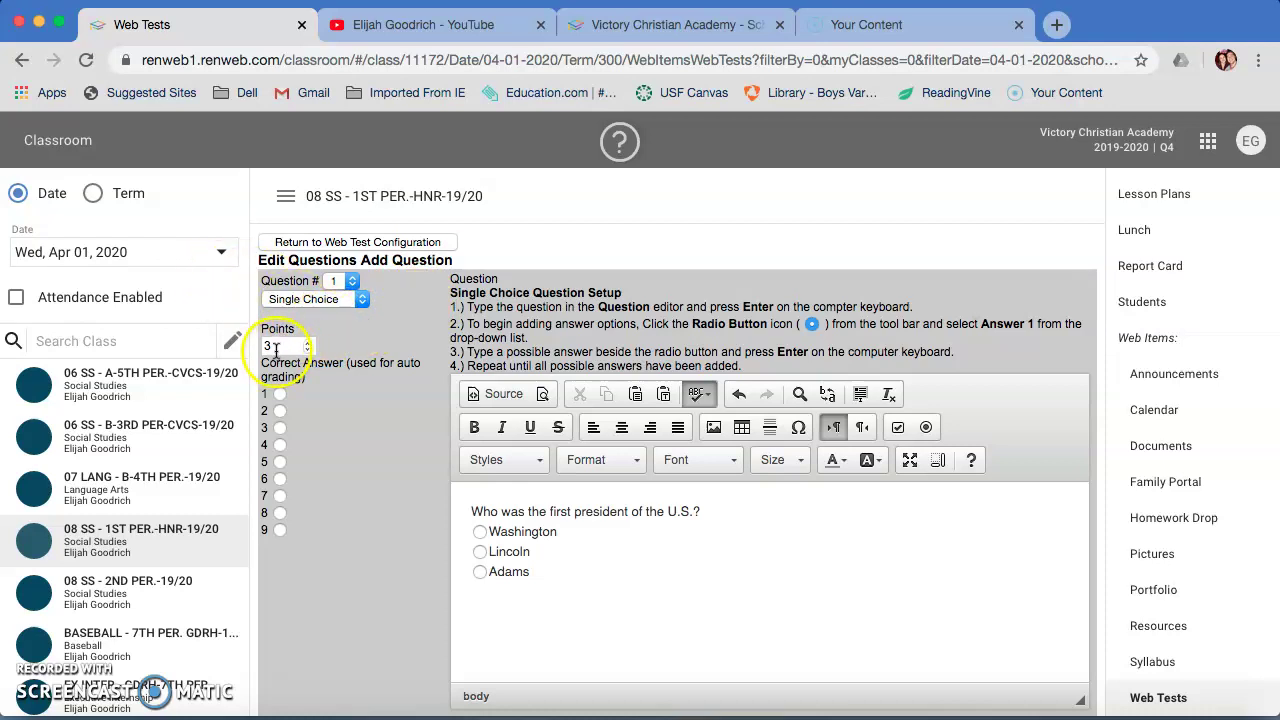
{"action": "left_click", "coordinate": [280, 396]}
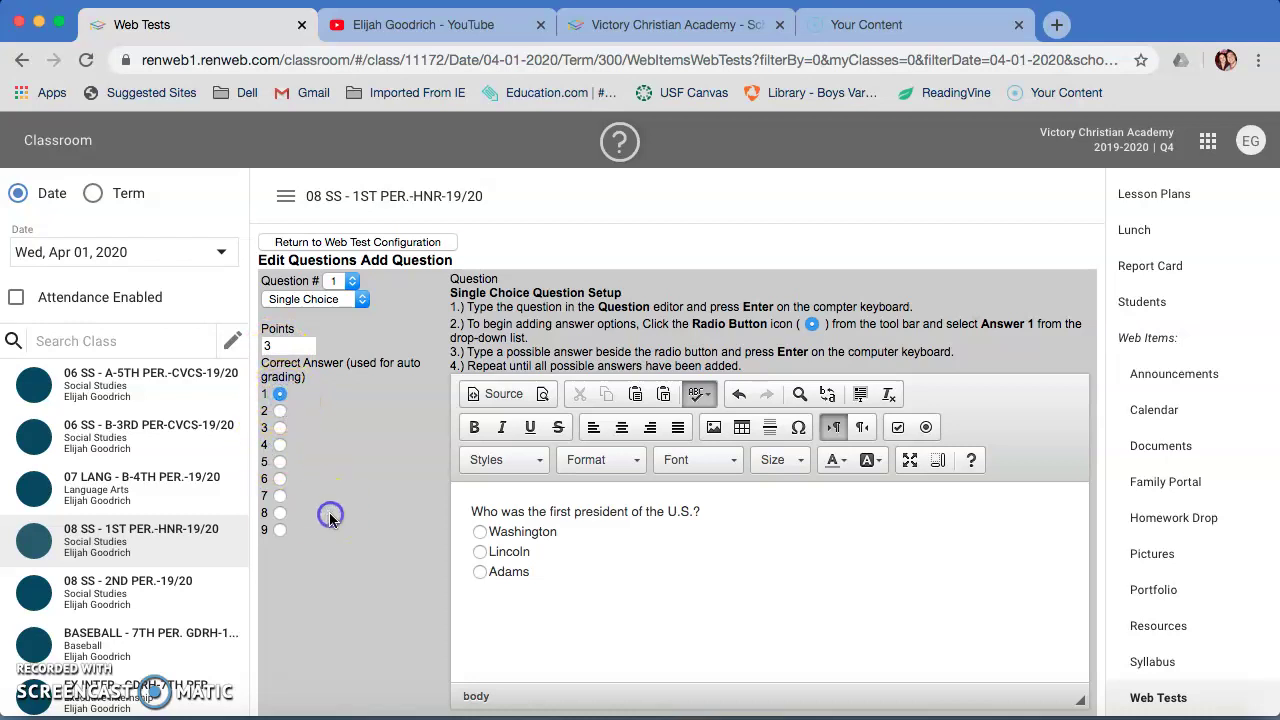
{"action": "scroll", "coordinate": [317, 541], "scroll_direction": "down", "scroll_amount": 2}
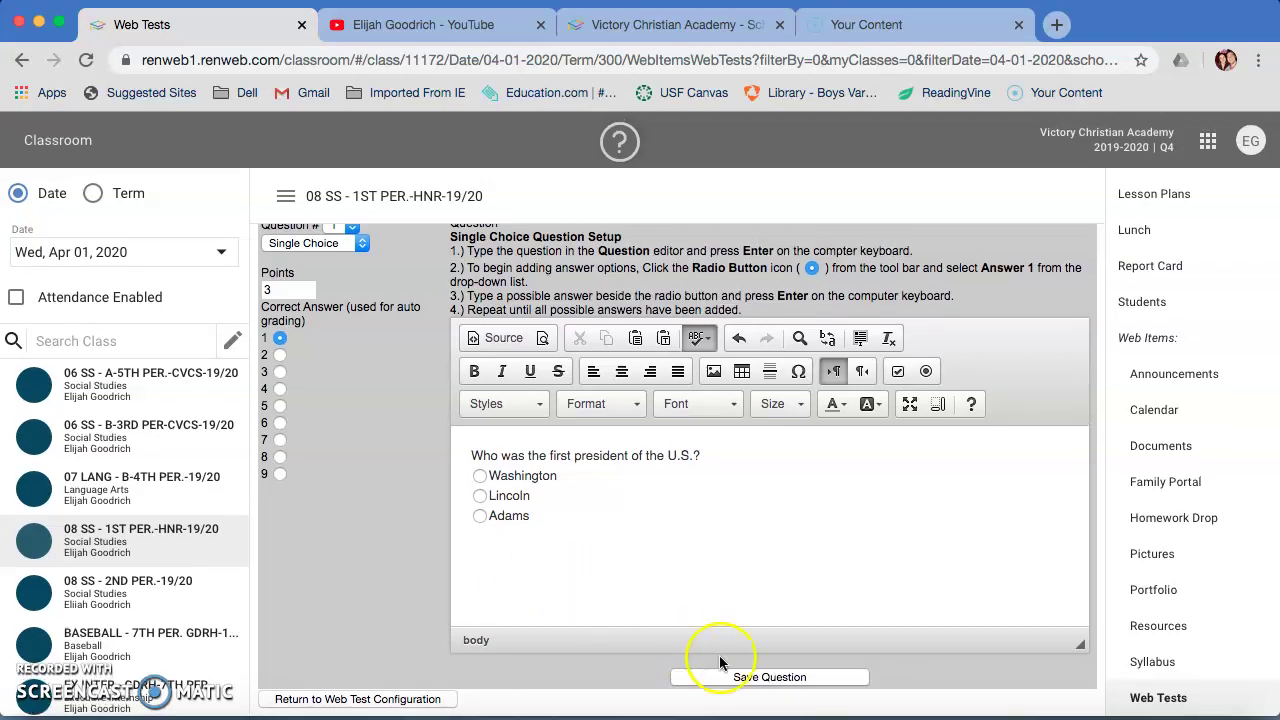
Save question 1, then make question 2 single-choice asking 'When was the Declaration of Independence signed?'
{"action": "left_click", "coordinate": [752, 679]}
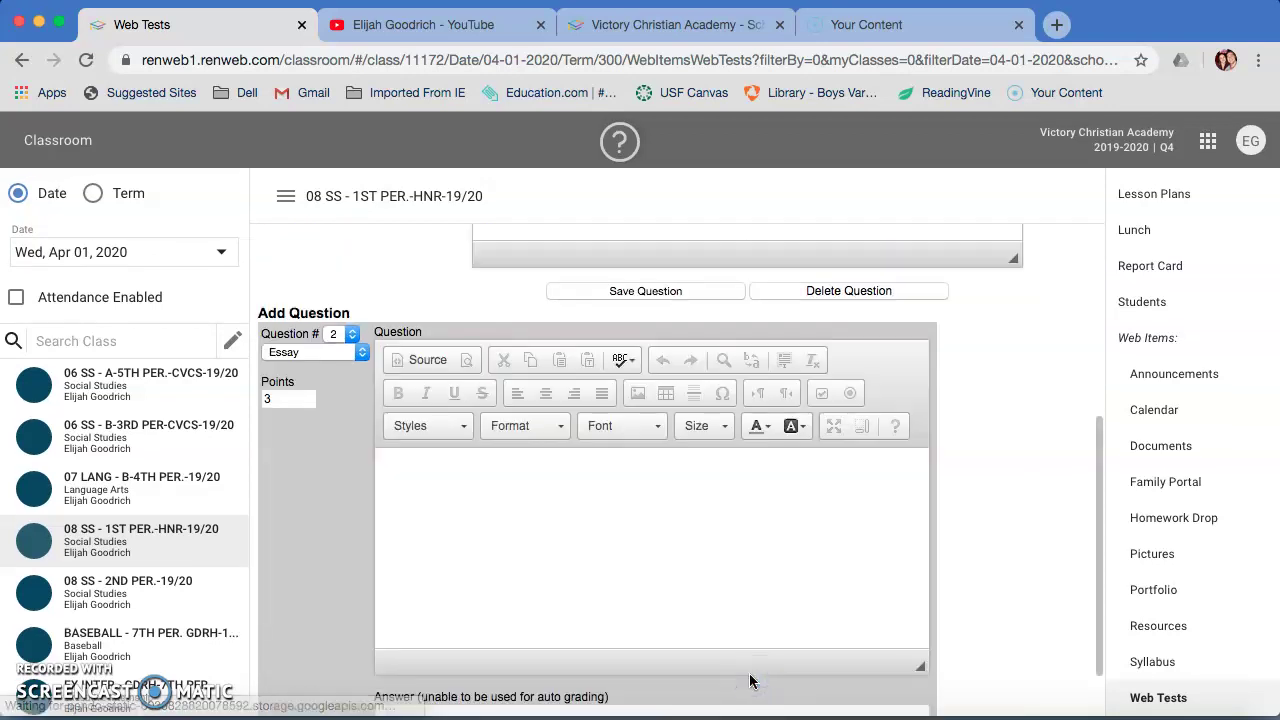
{"action": "left_click", "coordinate": [321, 355]}
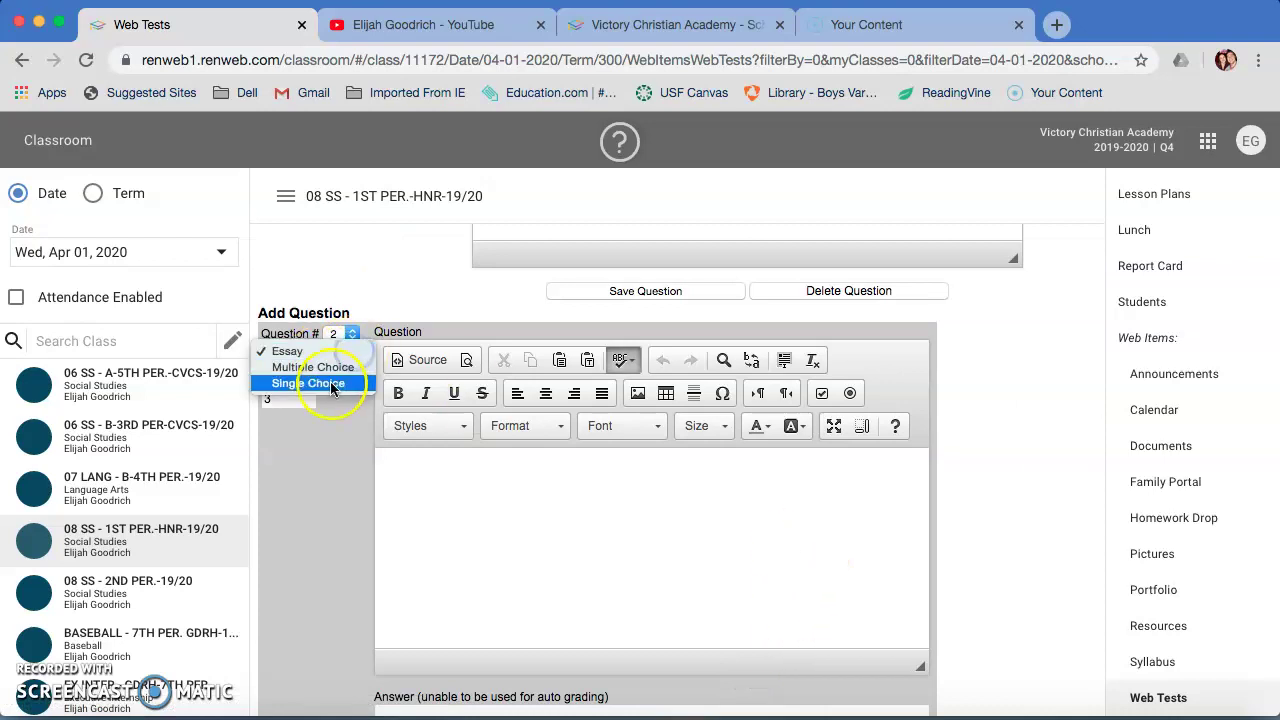
{"action": "left_click", "coordinate": [325, 381]}
{"action": "scroll", "coordinate": [525, 490], "scroll_direction": "down", "scroll_amount": 2}
{"action": "left_click", "coordinate": [525, 490]}
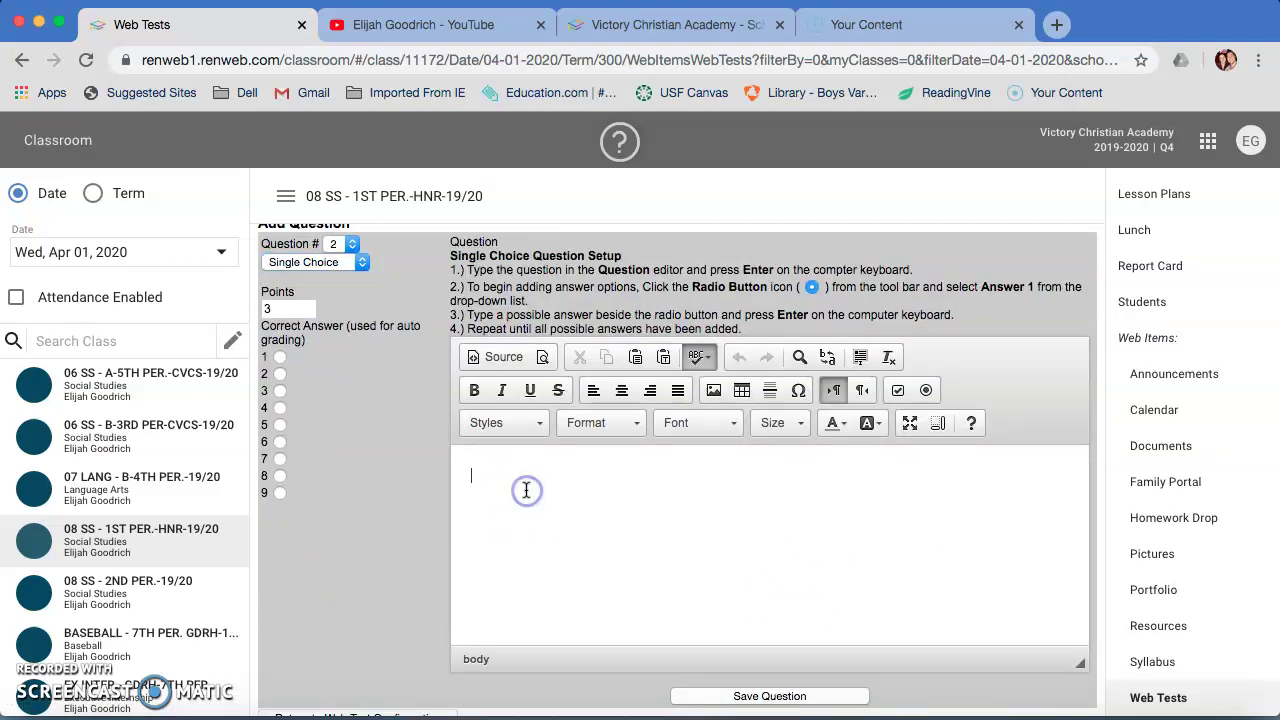
{"action": "type", "text": "When was the Declaration of Indepence signed?"}
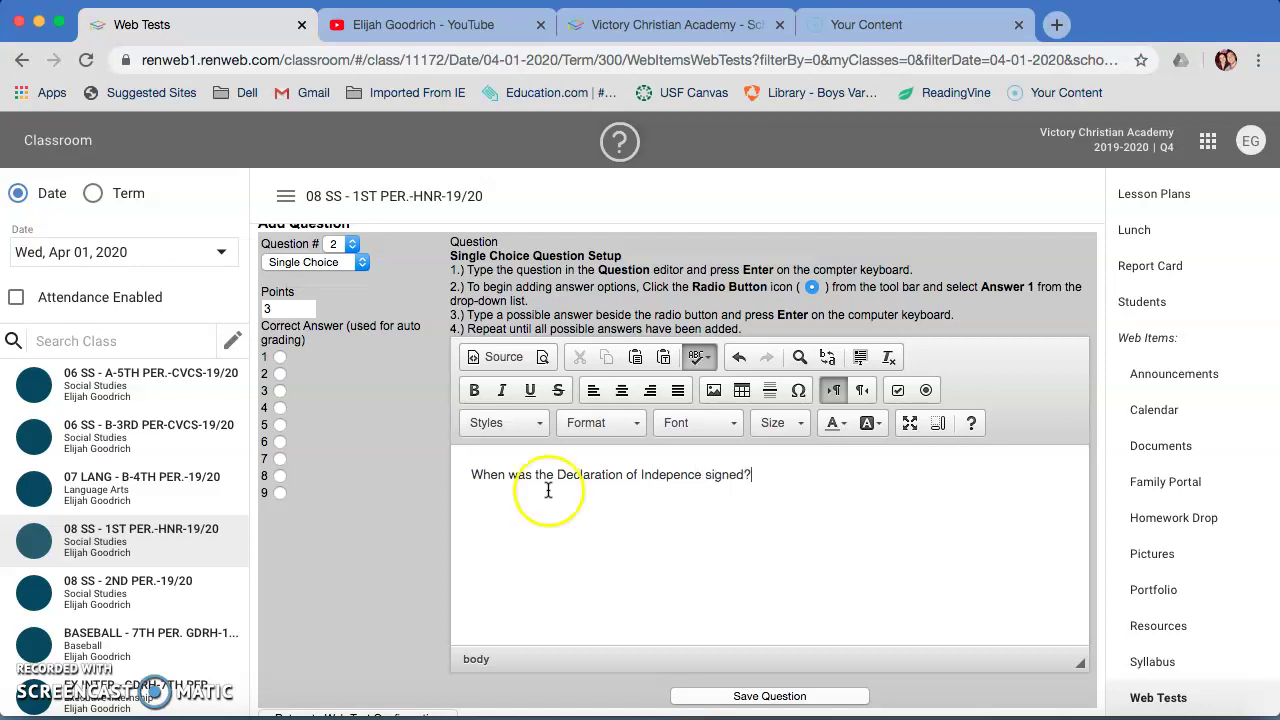
{"action": "left_click", "coordinate": [675, 476]}
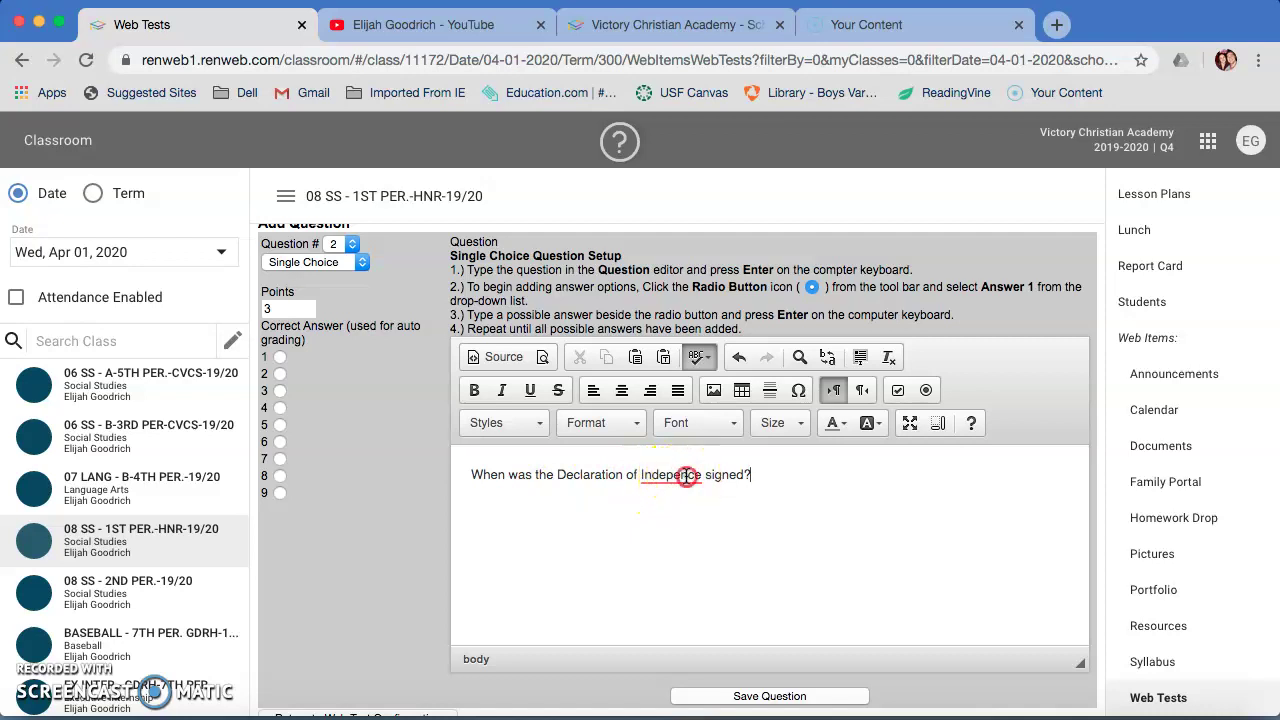
{"action": "right_click", "coordinate": [670, 476]}
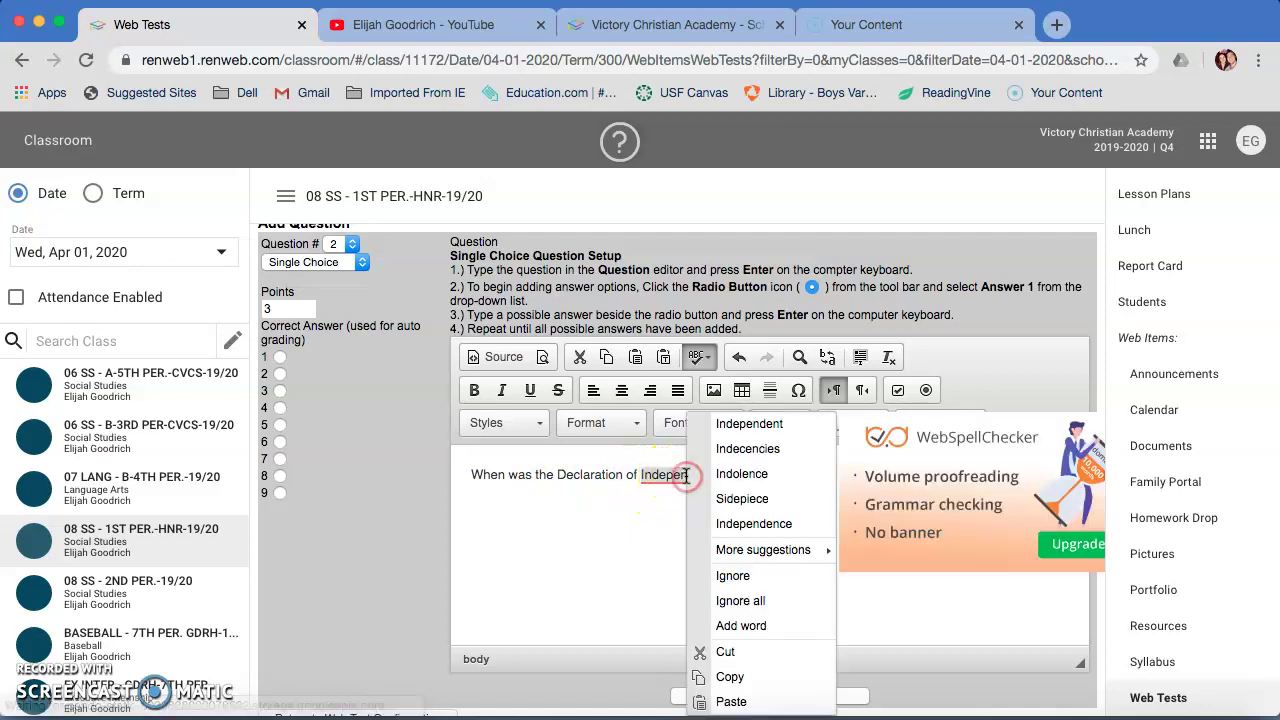
{"action": "left_click", "coordinate": [754, 523]}
{"action": "left_click", "coordinate": [816, 470]}
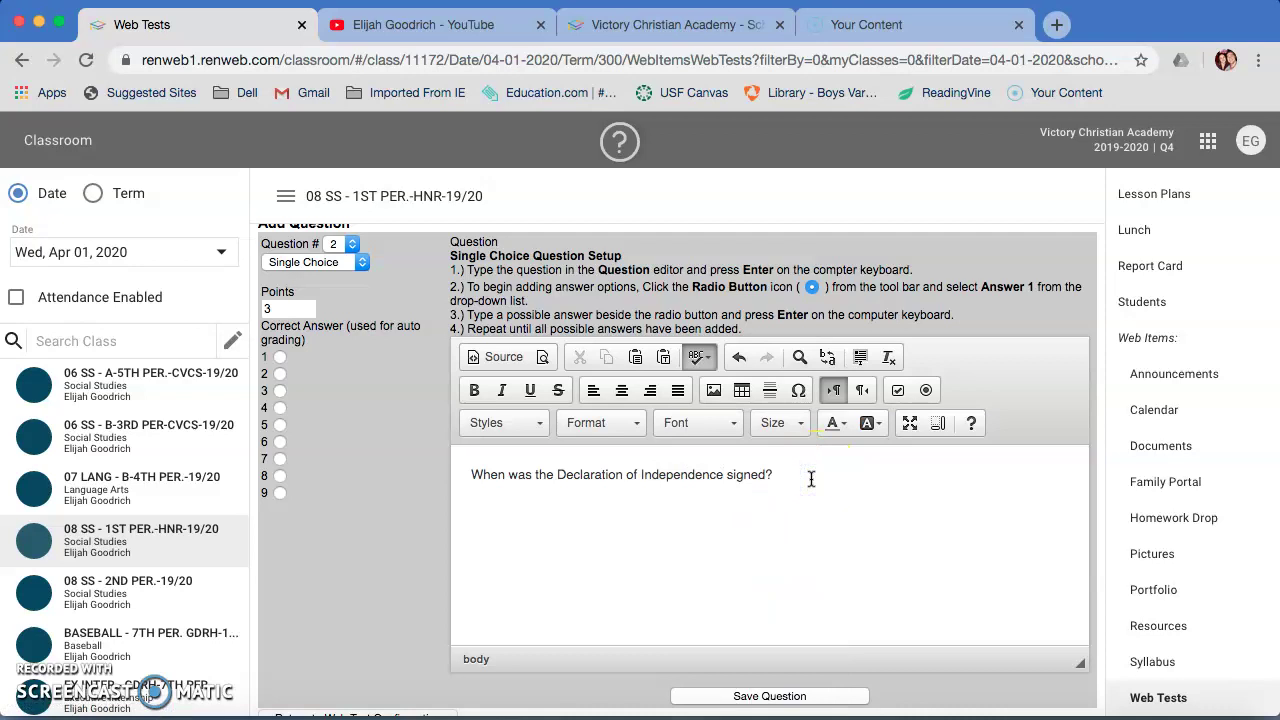
Add radio answer choices 1700 and 1776 as Answers 1 and 2
{"action": "left_click", "coordinate": [926, 390]}
{"action": "left_click", "coordinate": [530, 431]}
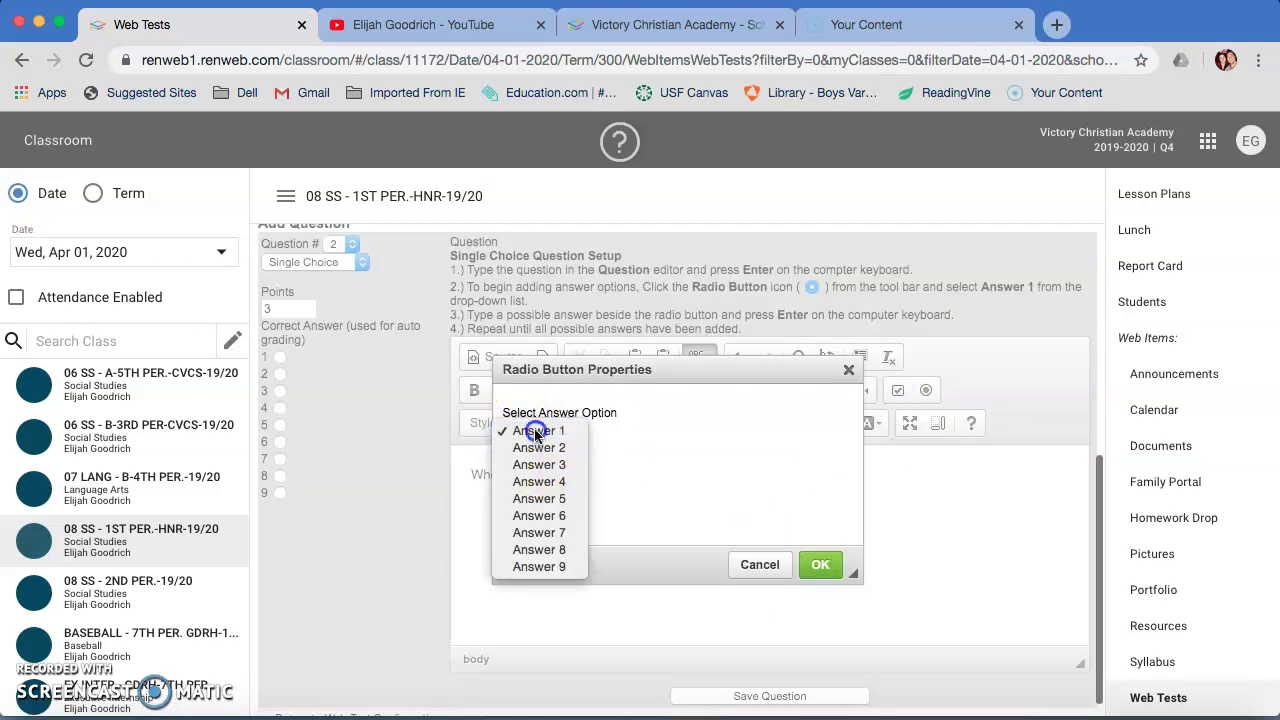
{"action": "left_click", "coordinate": [531, 431]}
{"action": "left_click", "coordinate": [820, 564]}
{"action": "type", "text": "1"}
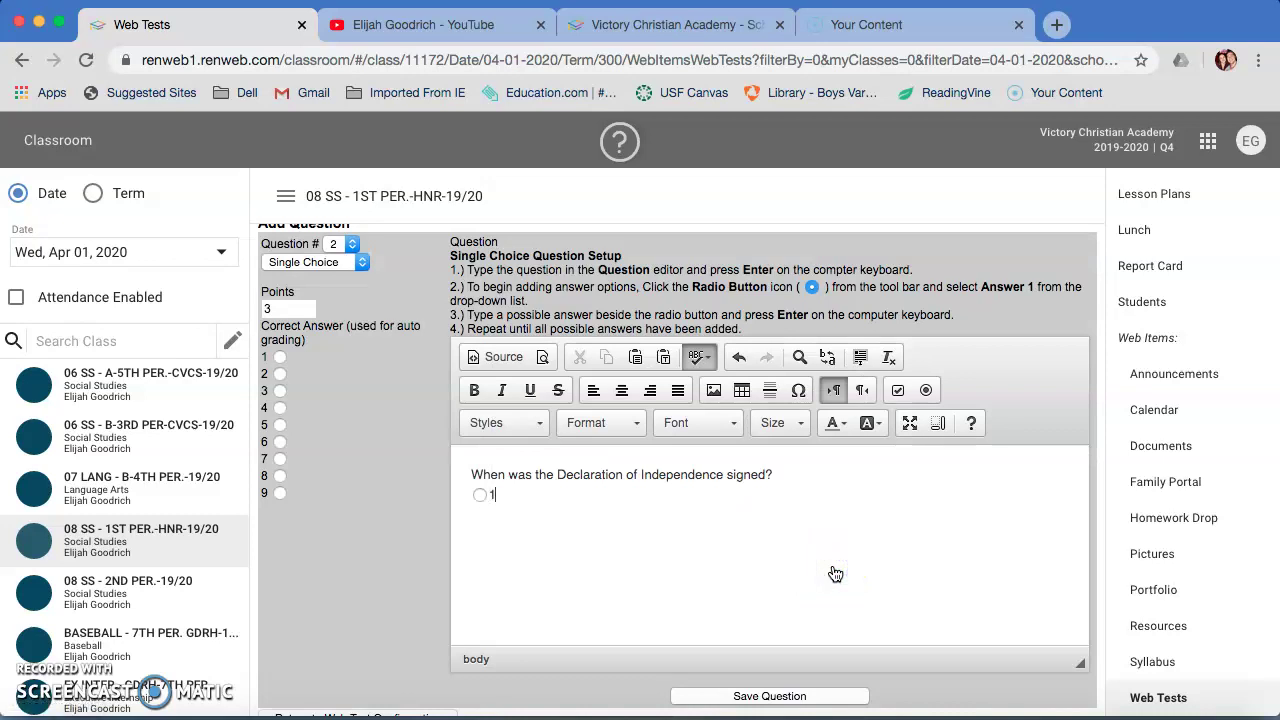
{"action": "type", "text": "700"}
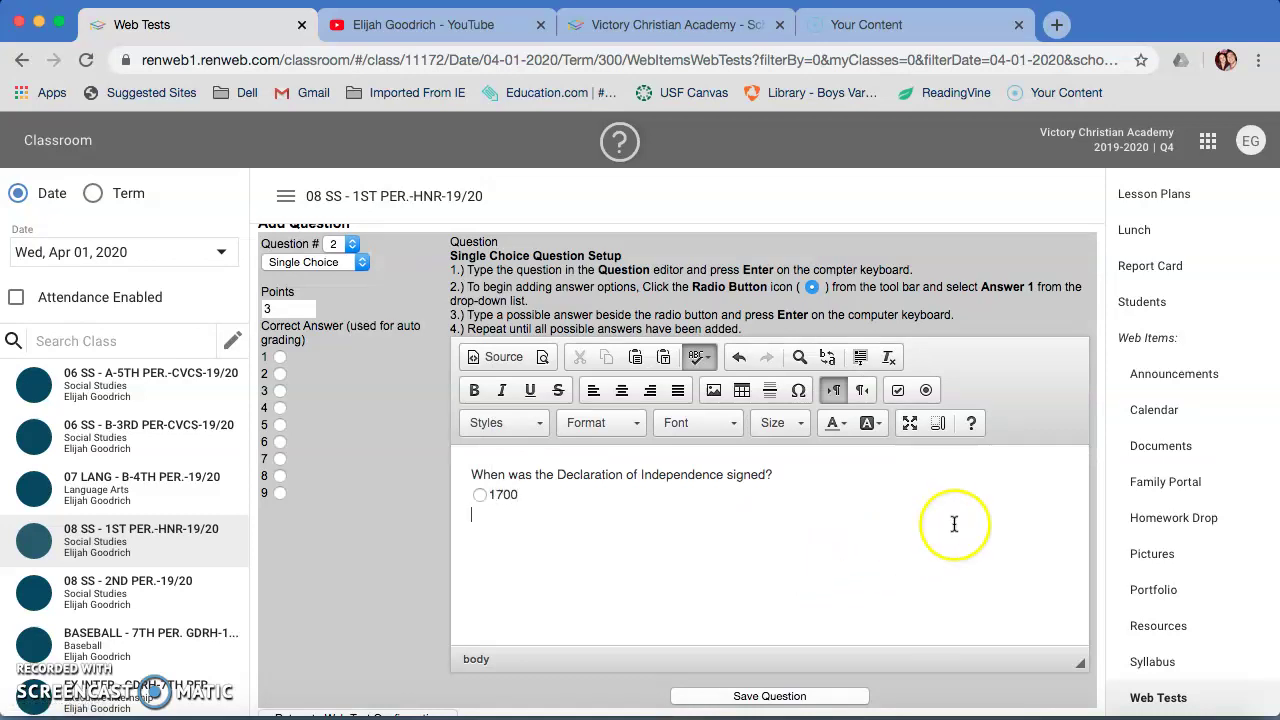
{"action": "left_click", "coordinate": [926, 390]}
{"action": "left_click", "coordinate": [576, 431]}
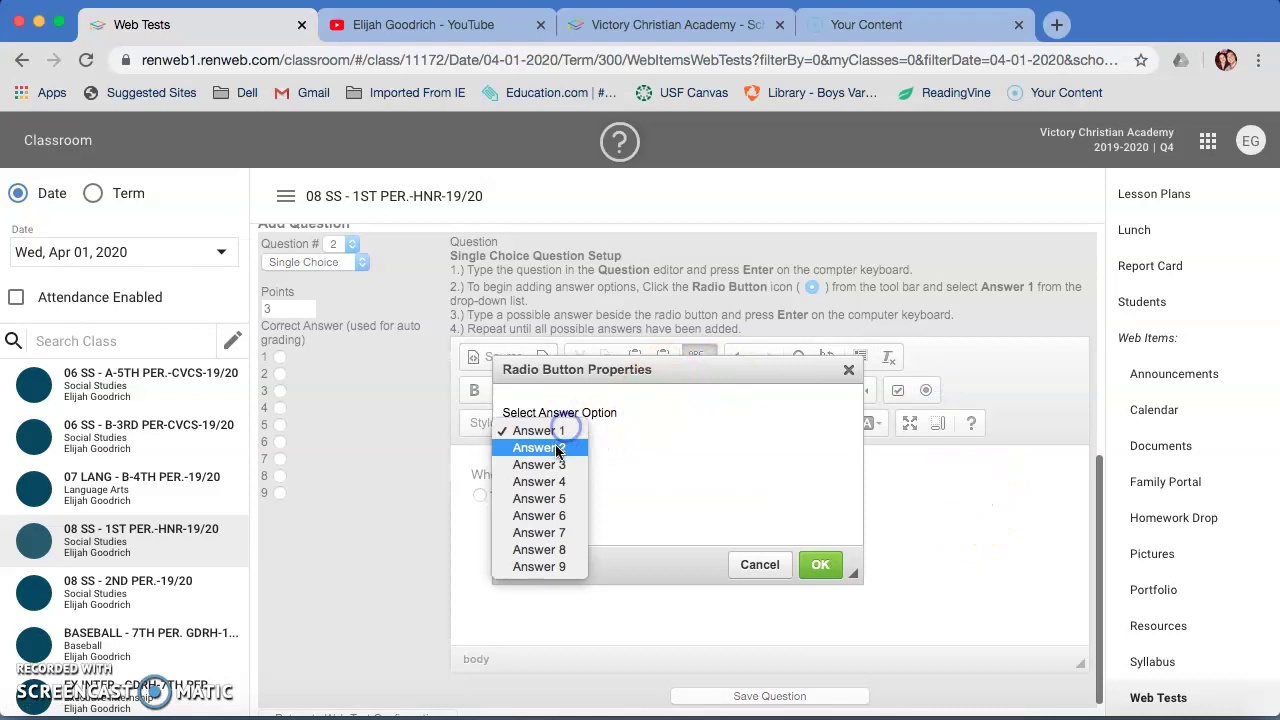
{"action": "left_click", "coordinate": [557, 449]}
{"action": "left_click", "coordinate": [826, 564]}
{"action": "type", "text": "1"}
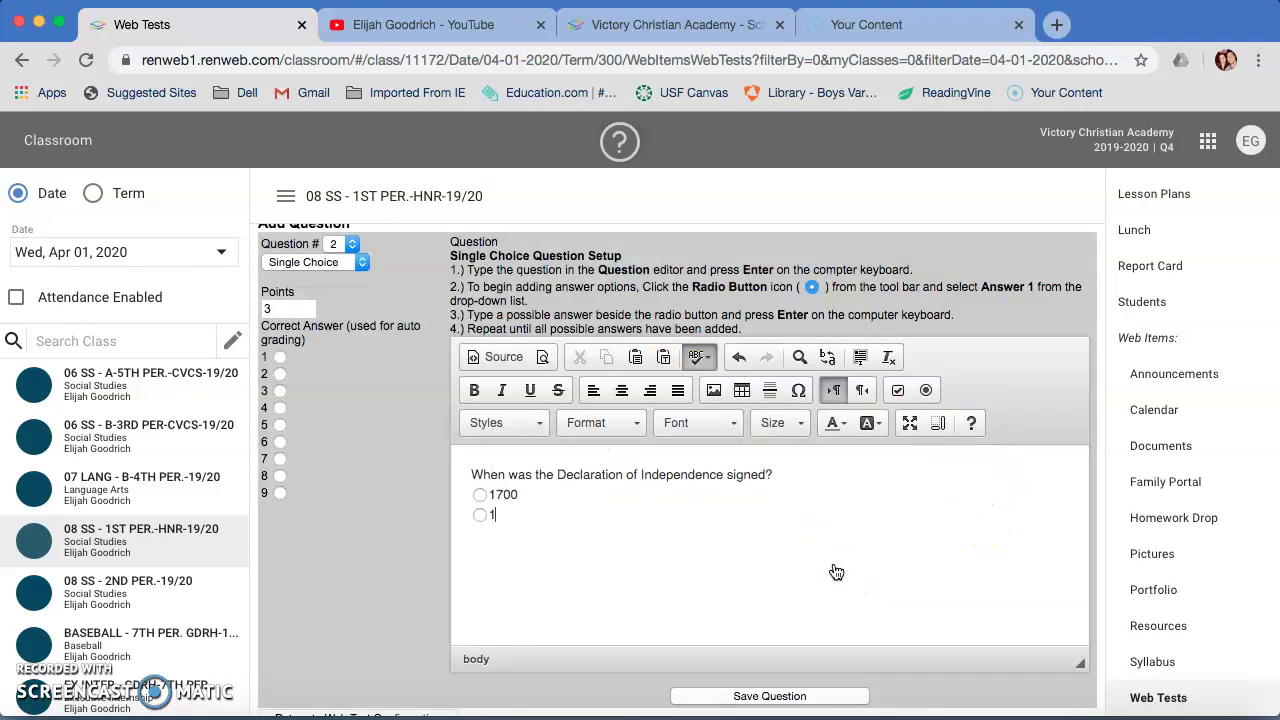
{"action": "type", "text": "776"}
{"action": "key", "text": "Return"}
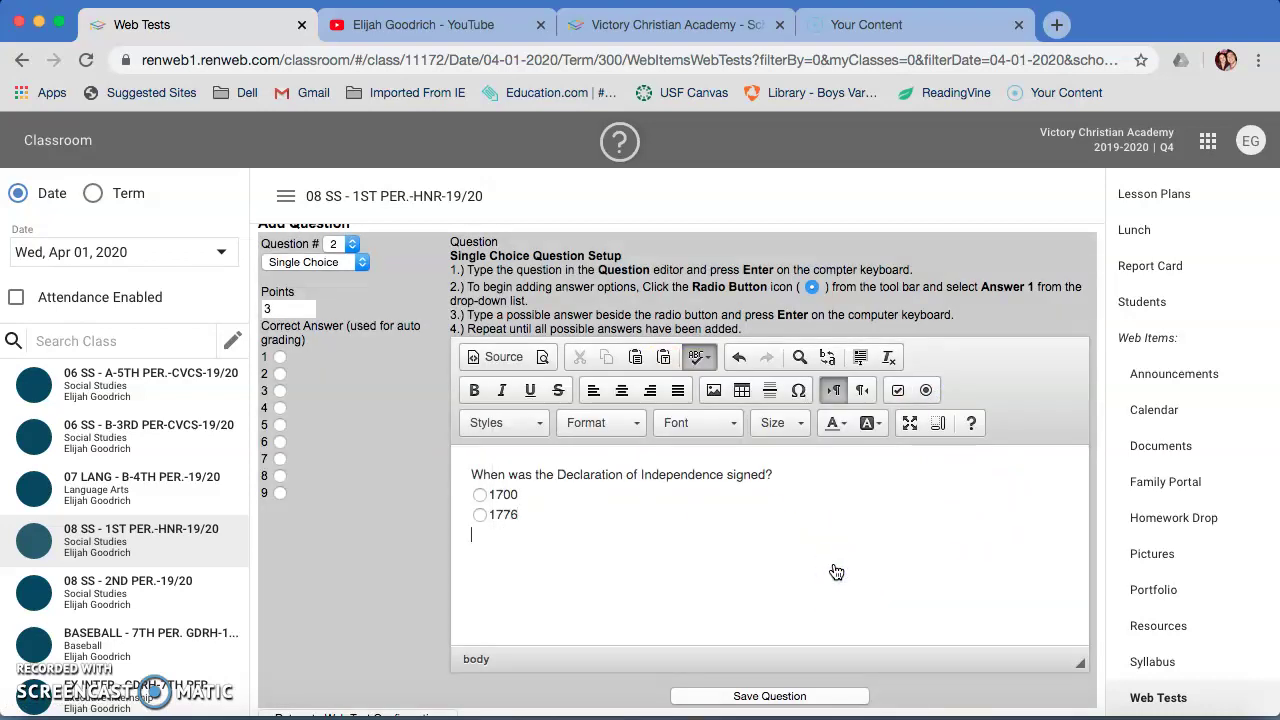
Add the third radio answer choice, 1800, as Answer 3
{"action": "left_click", "coordinate": [926, 390]}
{"action": "left_click", "coordinate": [539, 432]}
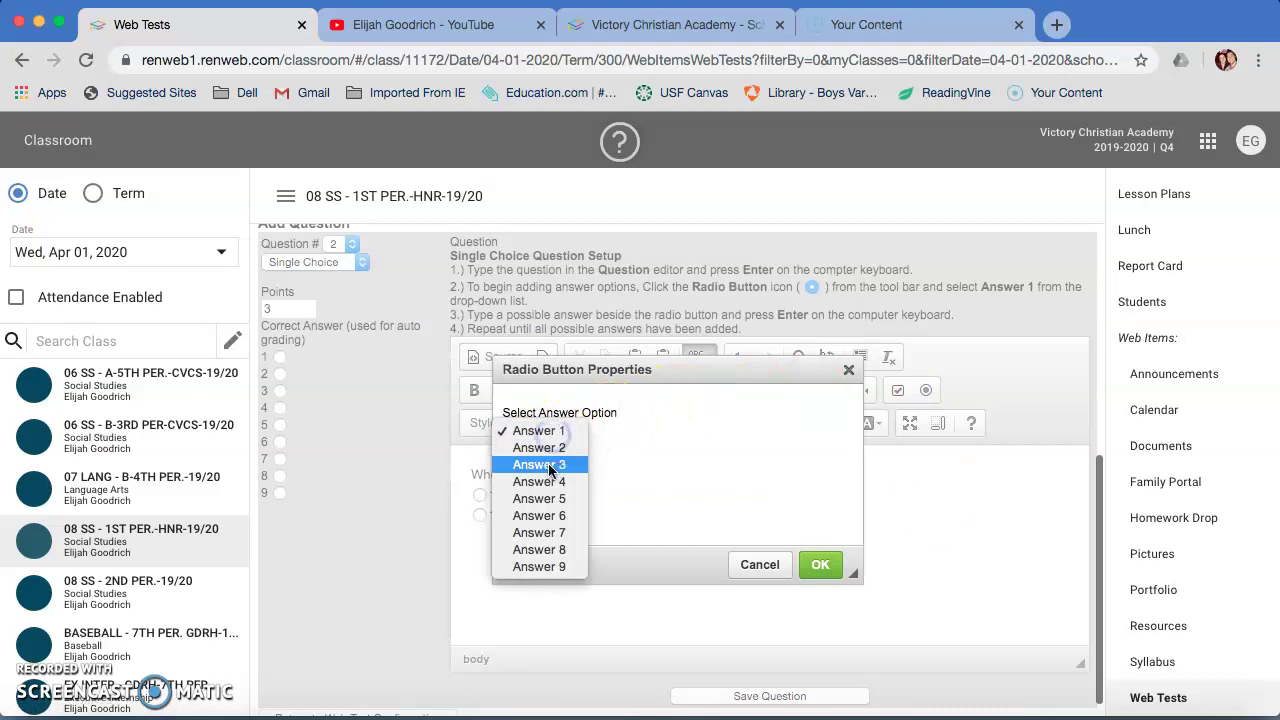
{"action": "left_click", "coordinate": [549, 470]}
{"action": "left_click", "coordinate": [820, 564]}
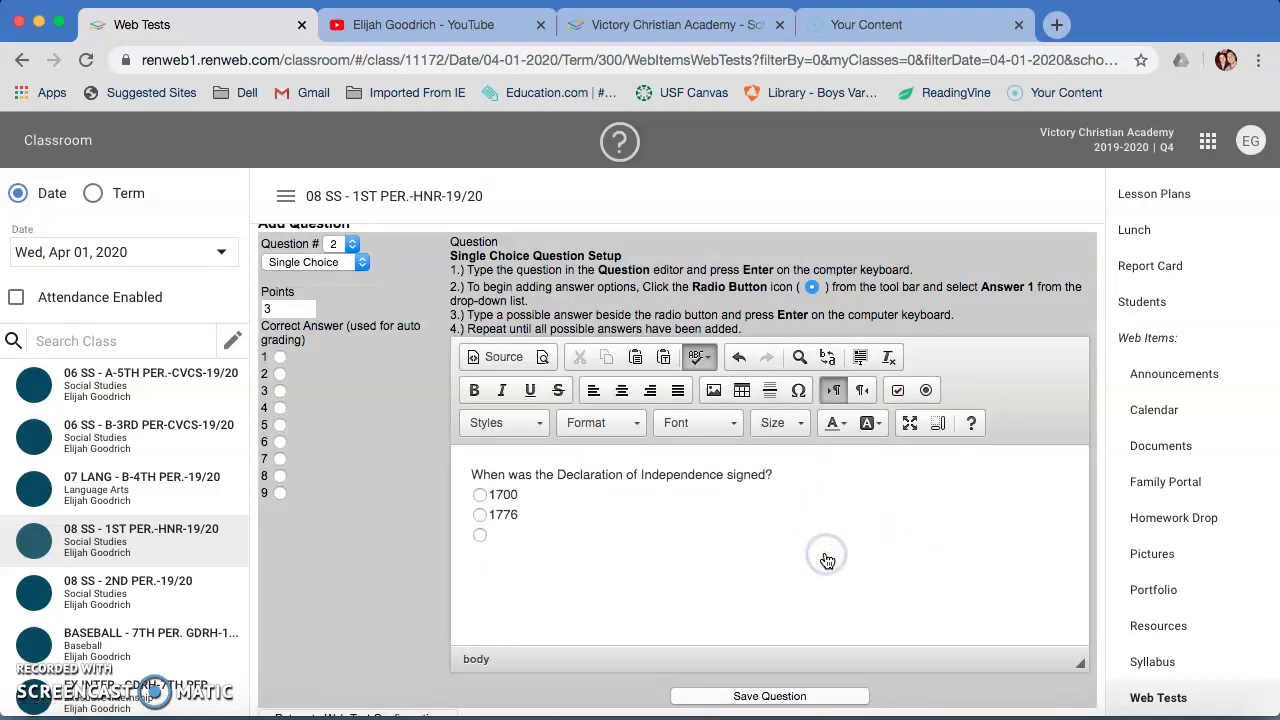
{"action": "type", "text": "1800"}
{"action": "left_click", "coordinate": [827, 561]}
{"action": "left_click", "coordinate": [665, 573]}
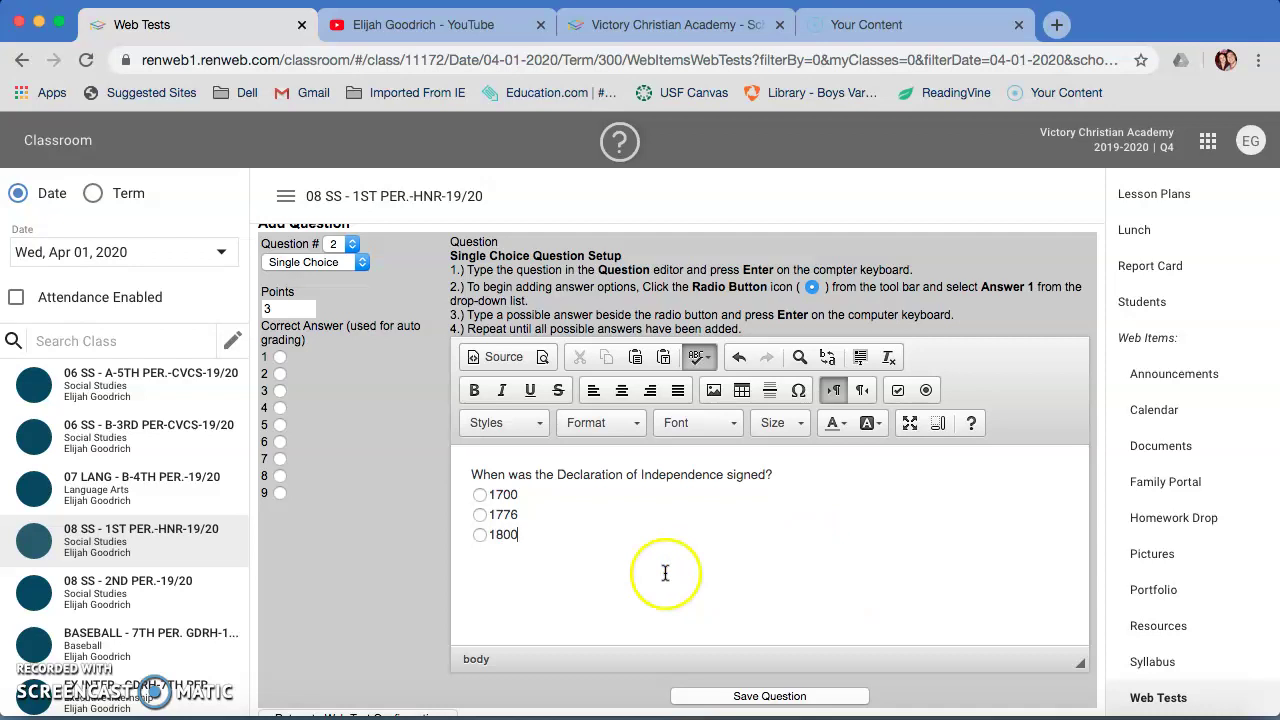
Mark 1776 as the correct answer and save question 2
{"action": "left_click", "coordinate": [281, 375]}
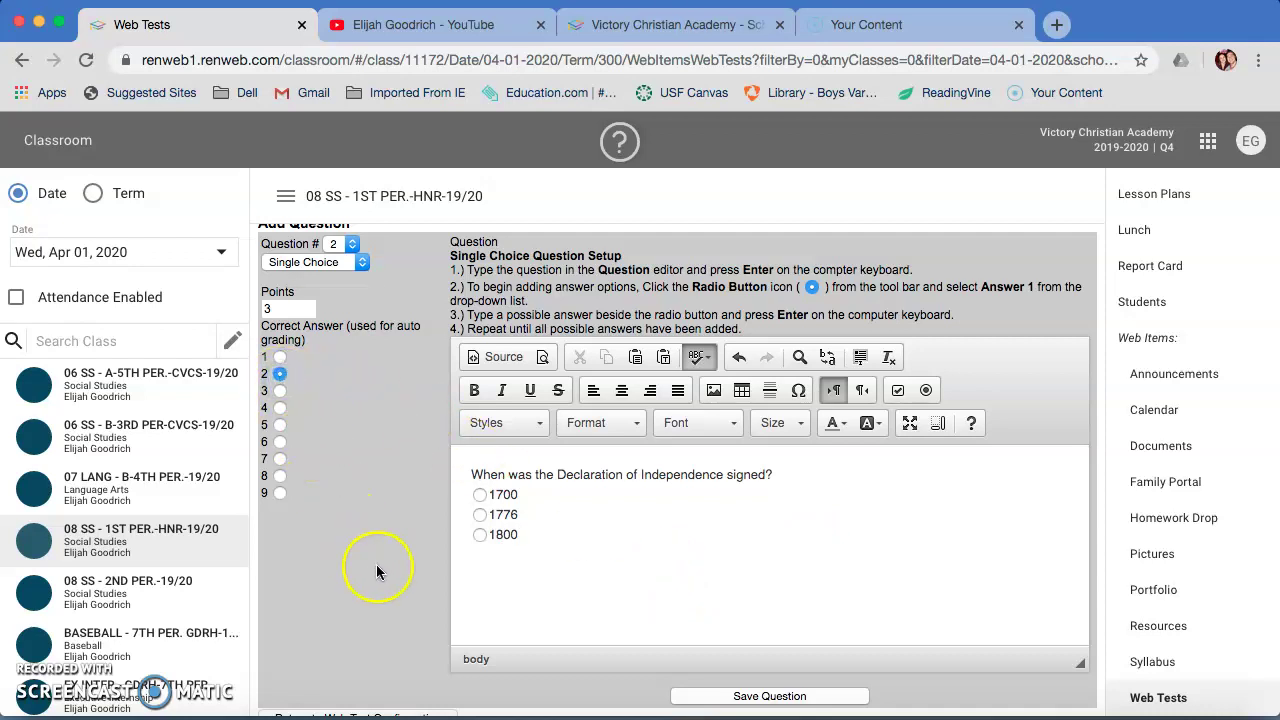
{"action": "left_click", "coordinate": [491, 532]}
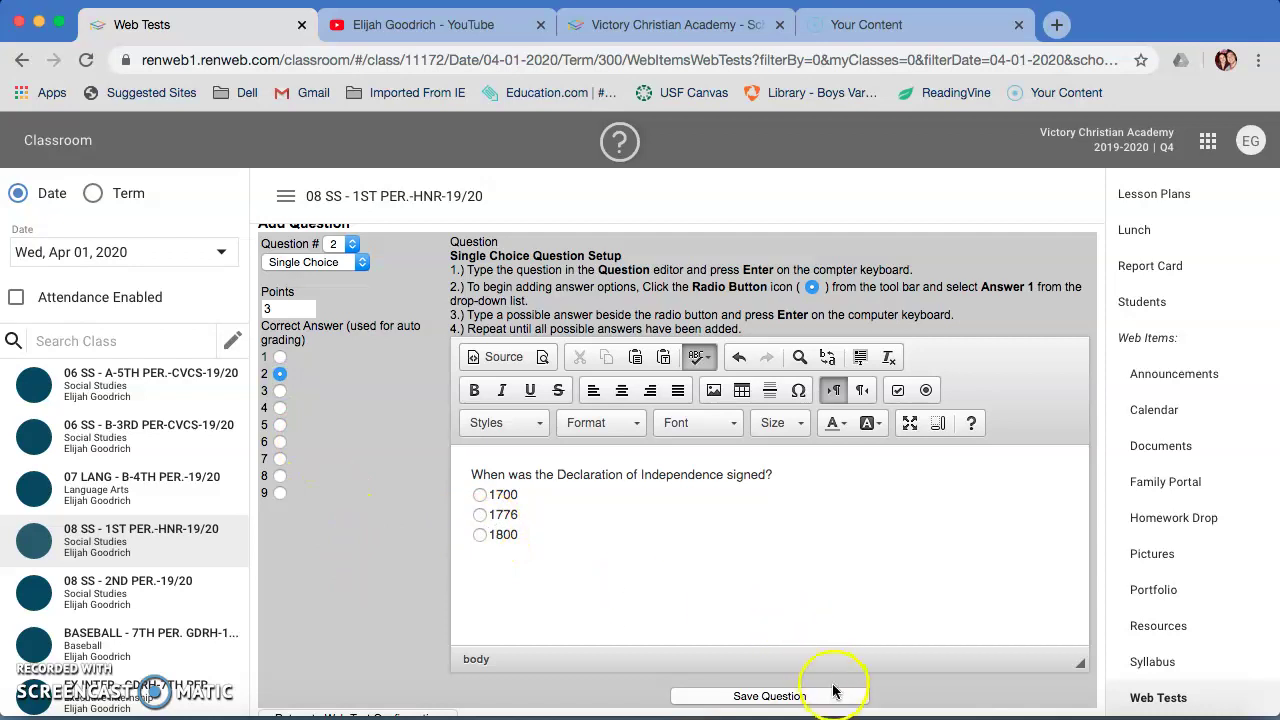
{"action": "left_click", "coordinate": [829, 694]}
Make question 3 single-choice and type 'What country has the third highest total population in the world?'
{"action": "left_click", "coordinate": [388, 500]}
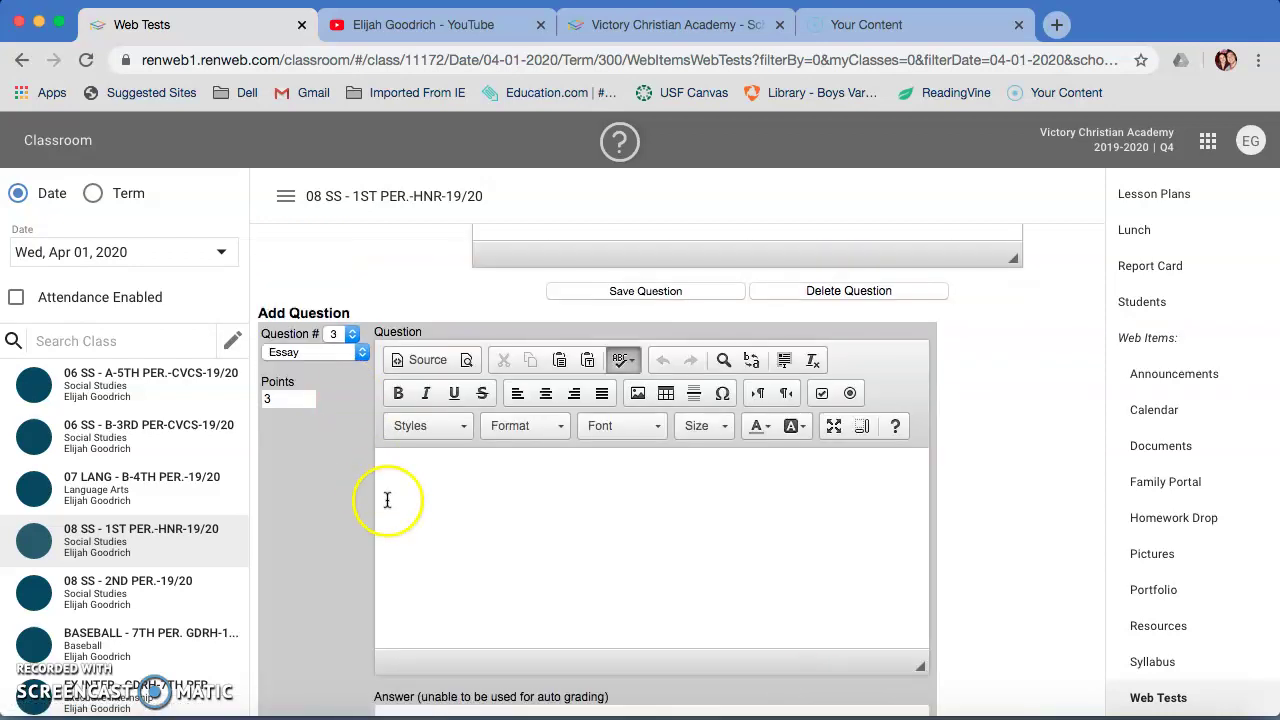
{"action": "scroll", "coordinate": [388, 500], "scroll_direction": "up", "scroll_amount": 3}
{"action": "left_click", "coordinate": [480, 335]}
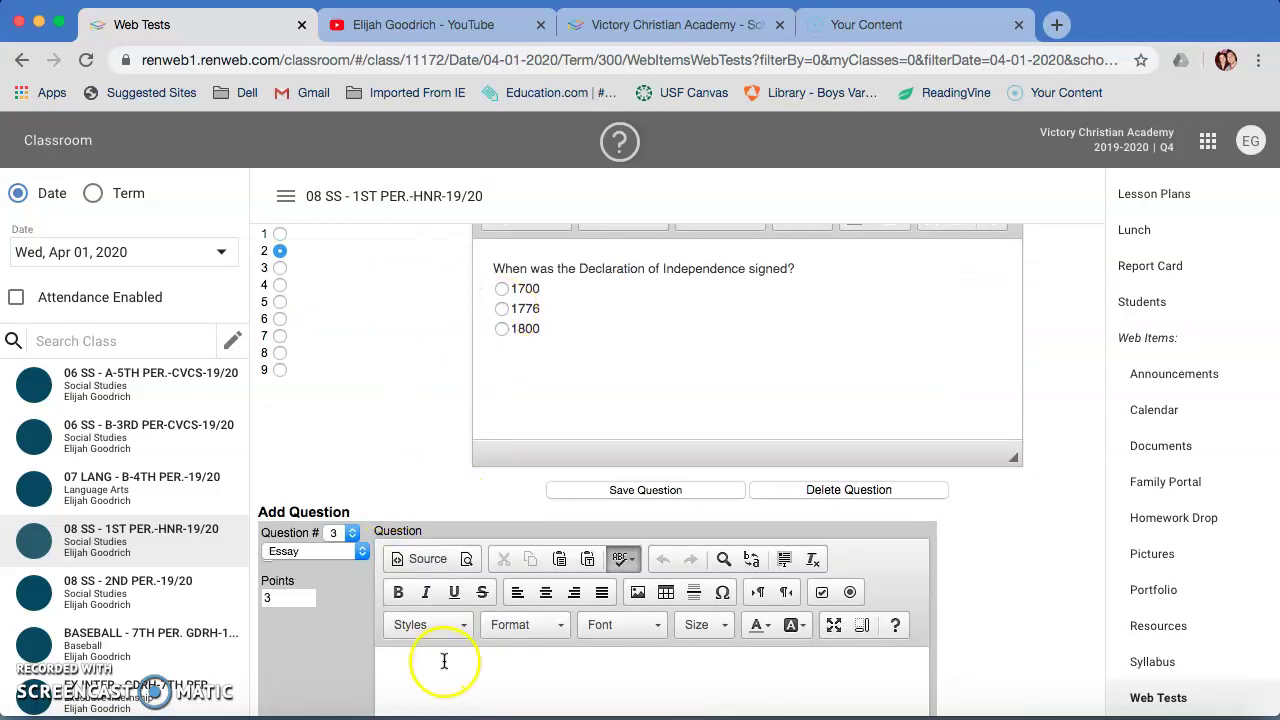
{"action": "scroll", "coordinate": [443, 663], "scroll_direction": "down", "scroll_amount": 3}
{"action": "left_click", "coordinate": [350, 322]}
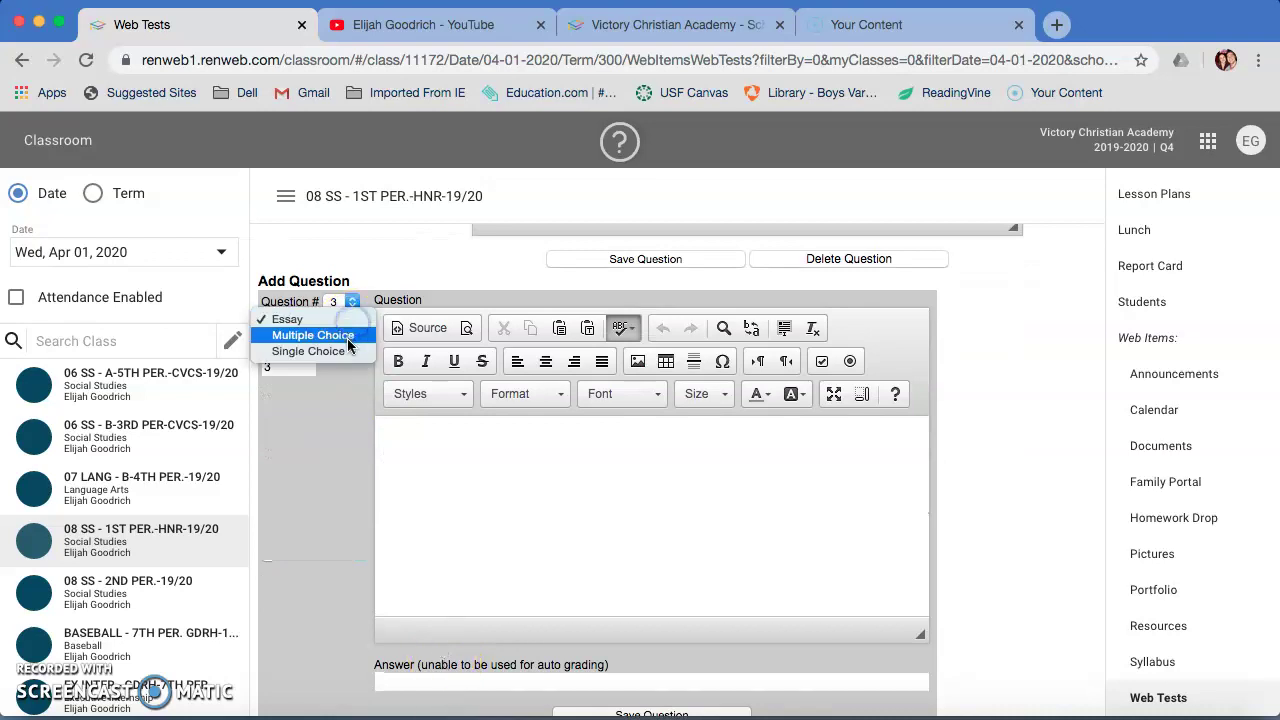
{"action": "left_click", "coordinate": [338, 349]}
{"action": "left_click", "coordinate": [534, 537]}
{"action": "scroll", "coordinate": [534, 537], "scroll_direction": "down", "scroll_amount": 1}
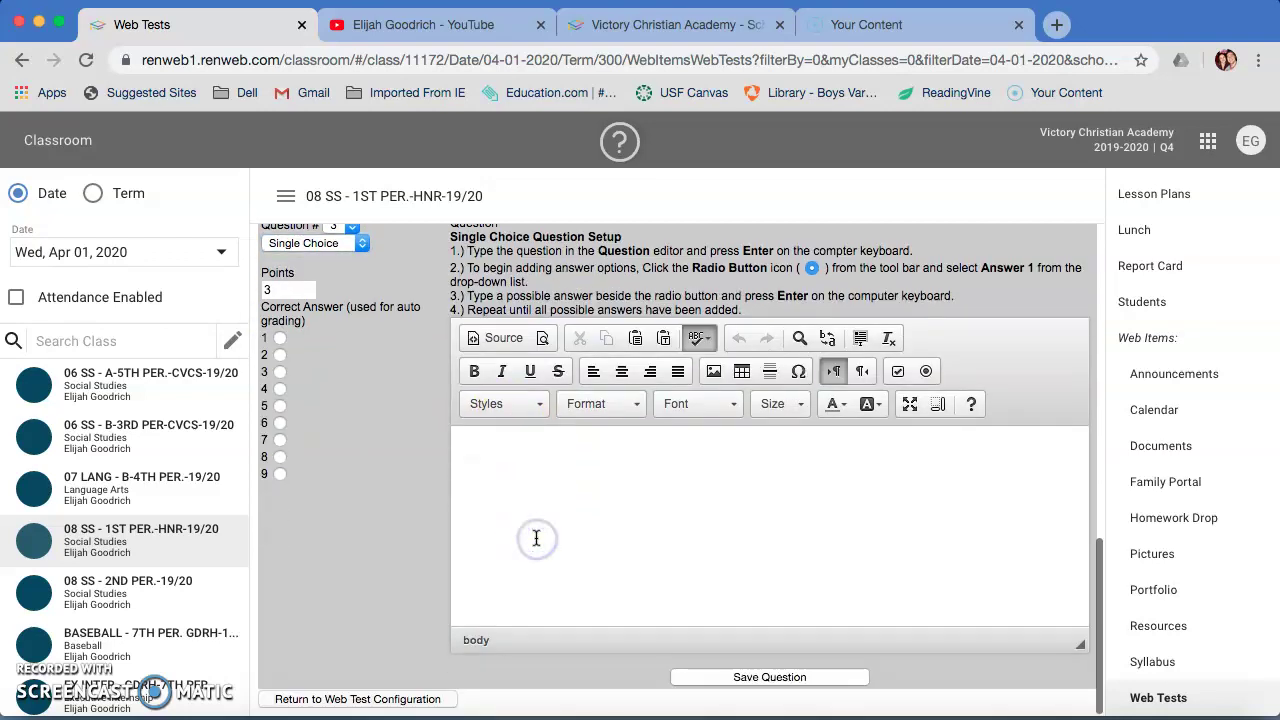
{"action": "type", "text": "Wh"}
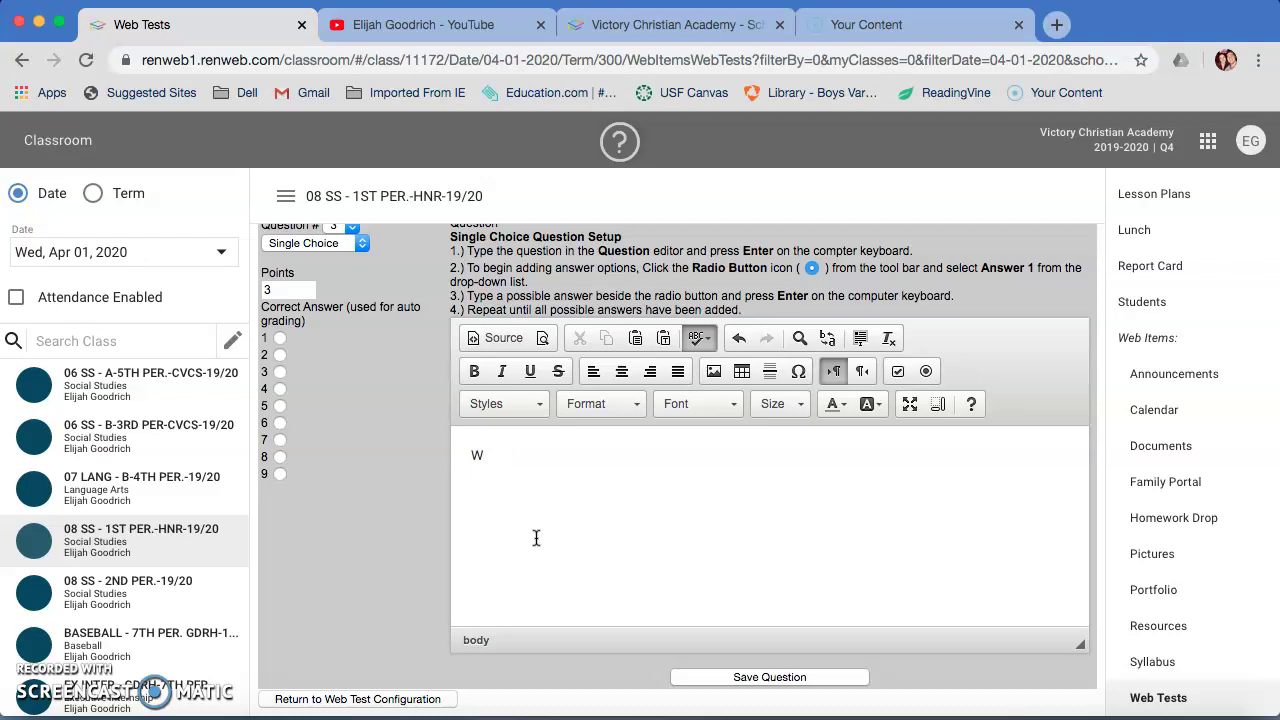
{"action": "type", "text": "What country has the thir"}
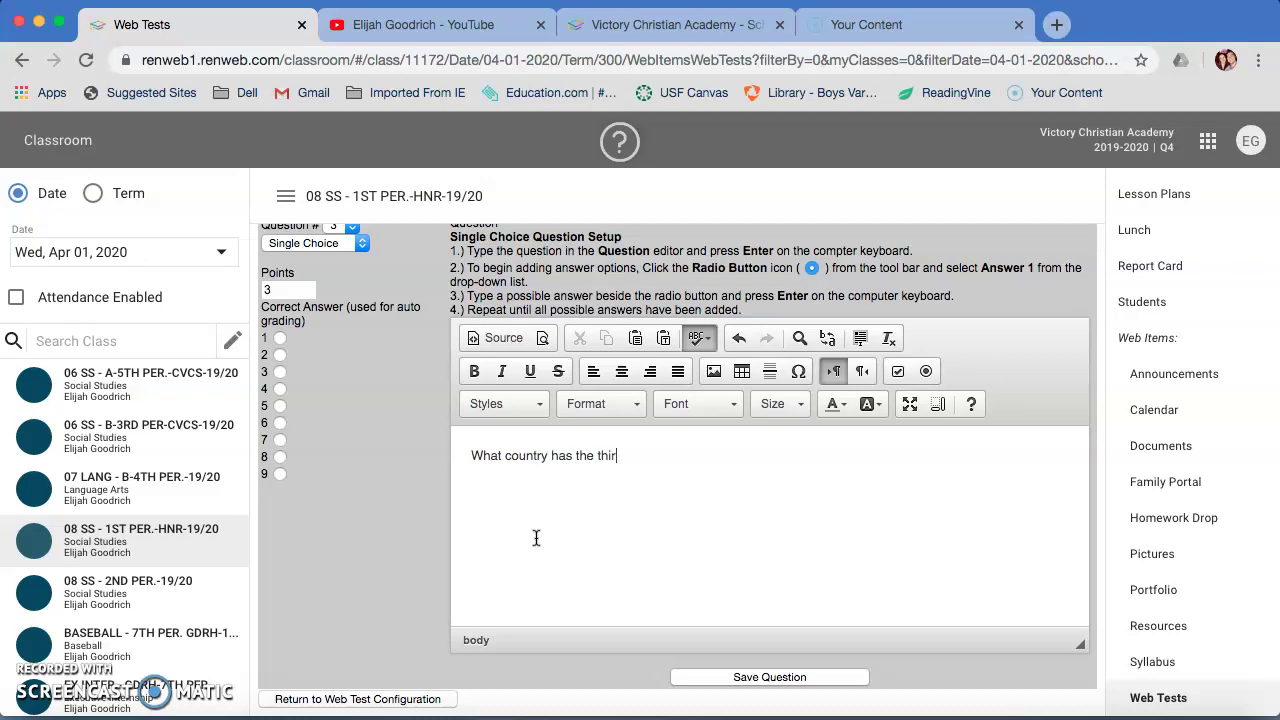
{"action": "type", "text": "d highest total population"}
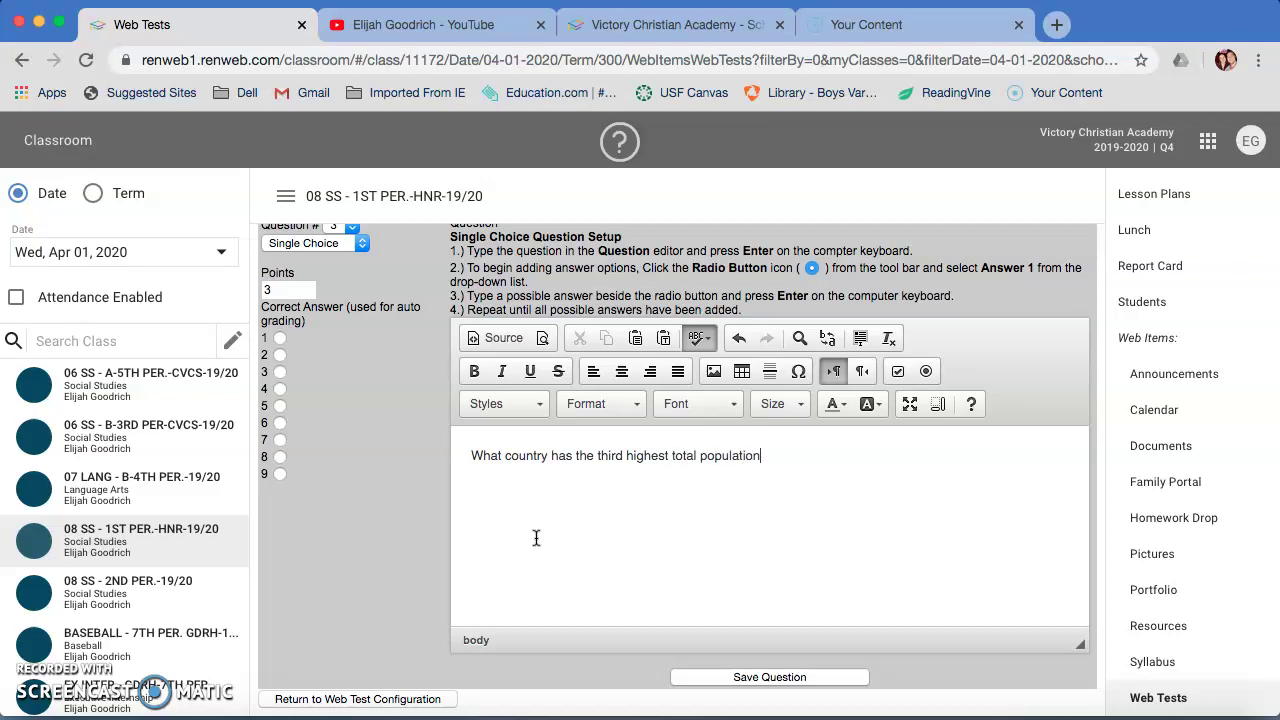
{"action": "type", "text": " in the world? a."}
Add China as the first radio answer choice for question 3
{"action": "left_click", "coordinate": [926, 372]}
{"action": "left_click", "coordinate": [551, 432]}
{"action": "left_click", "coordinate": [545, 432]}
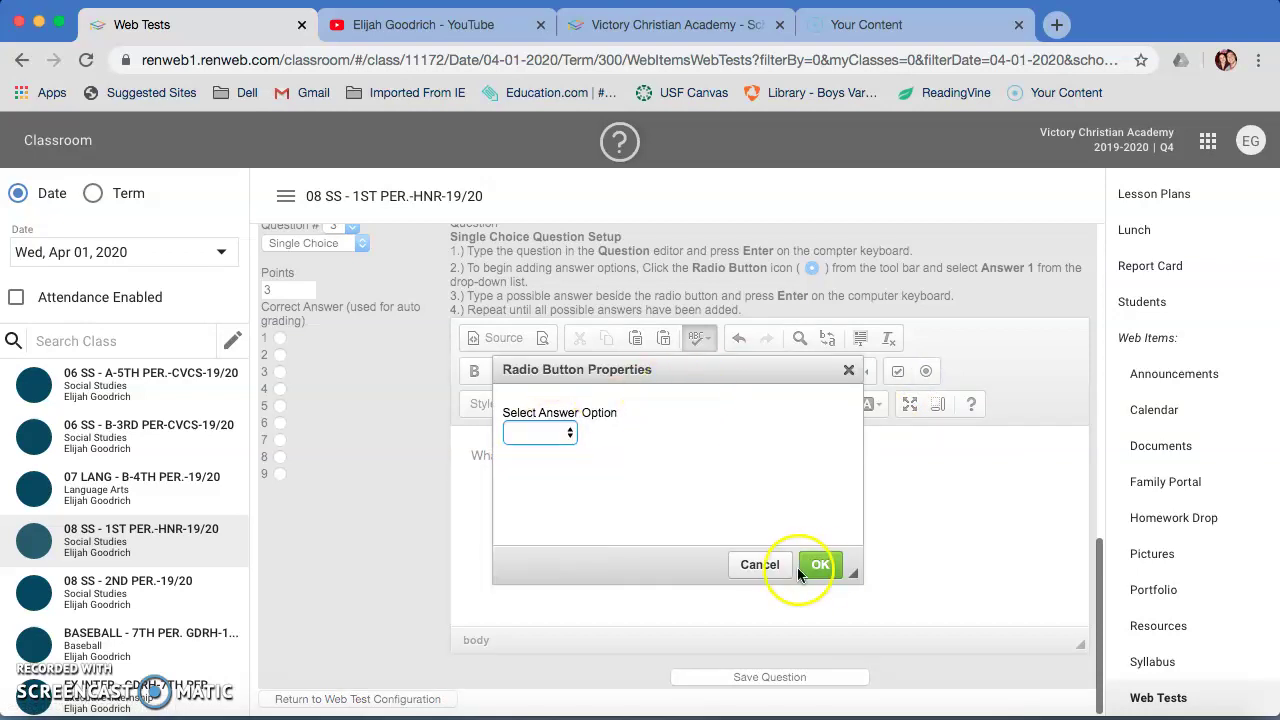
{"action": "left_click", "coordinate": [805, 566]}
{"action": "type", "text": "CHina"}
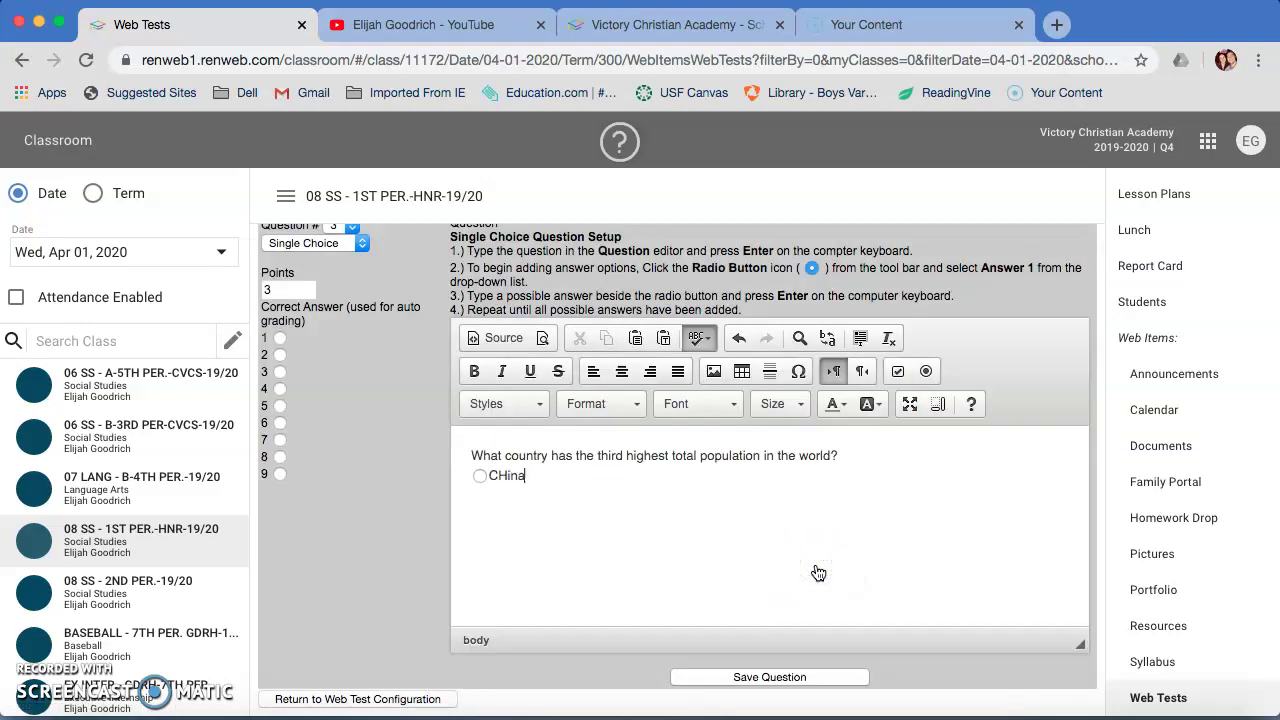
{"action": "key", "text": "BackSpace"}
{"action": "key", "text": "BackSpace"}
{"action": "key", "text": "BackSpace"}
{"action": "type", "text": "ina"}
Add India and USA as Answers 2 and 3
{"action": "left_click", "coordinate": [926, 371]}
{"action": "left_click", "coordinate": [565, 431]}
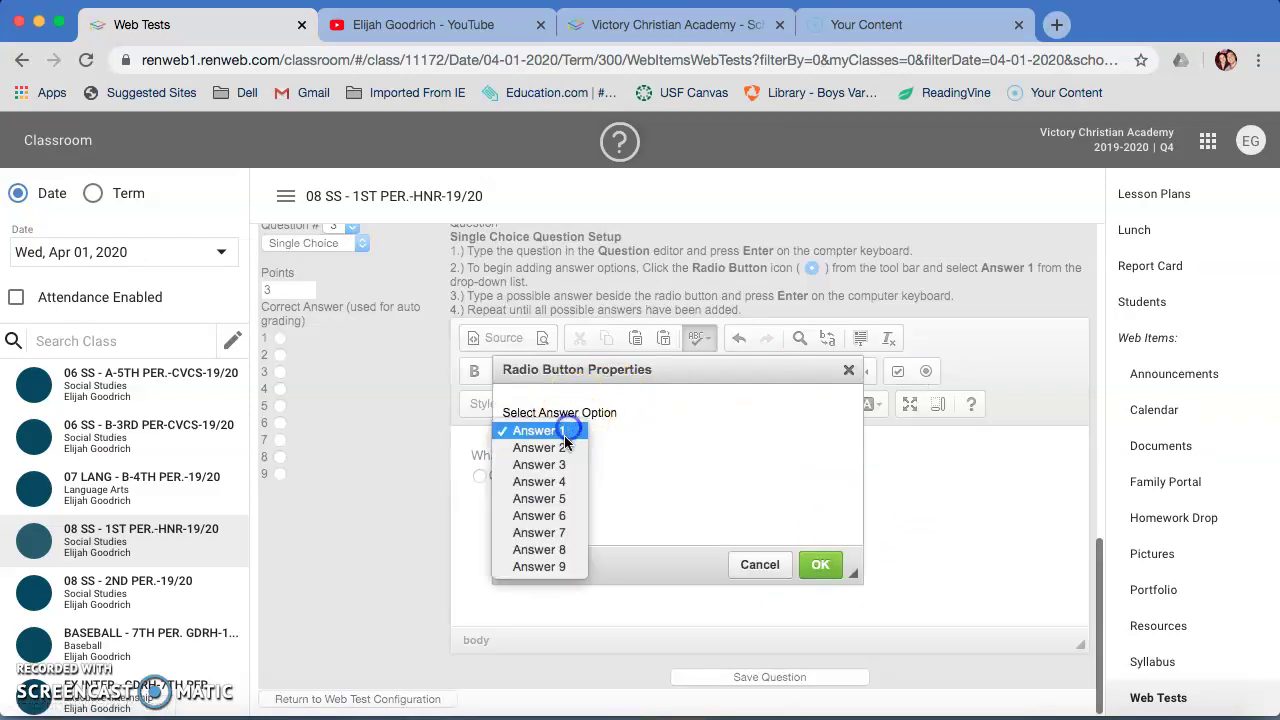
{"action": "left_click", "coordinate": [540, 447]}
{"action": "left_click", "coordinate": [820, 564]}
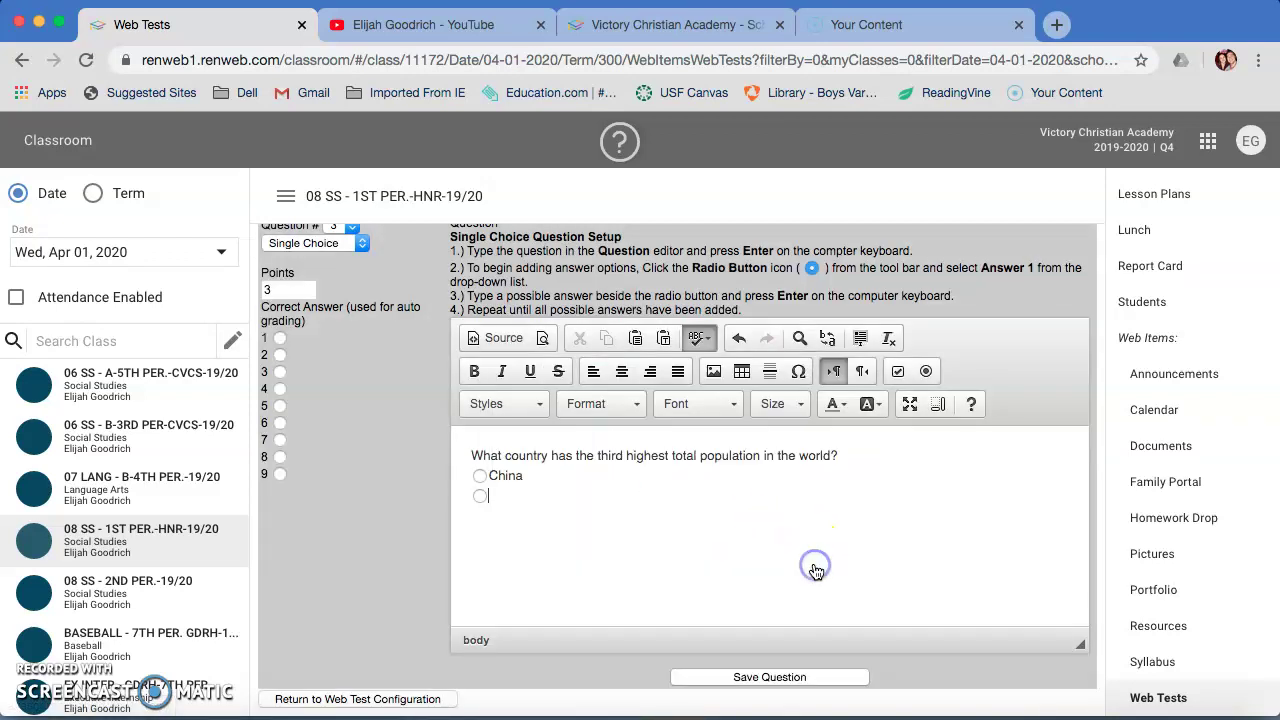
{"action": "type", "text": "India"}
{"action": "key", "text": "Return"}
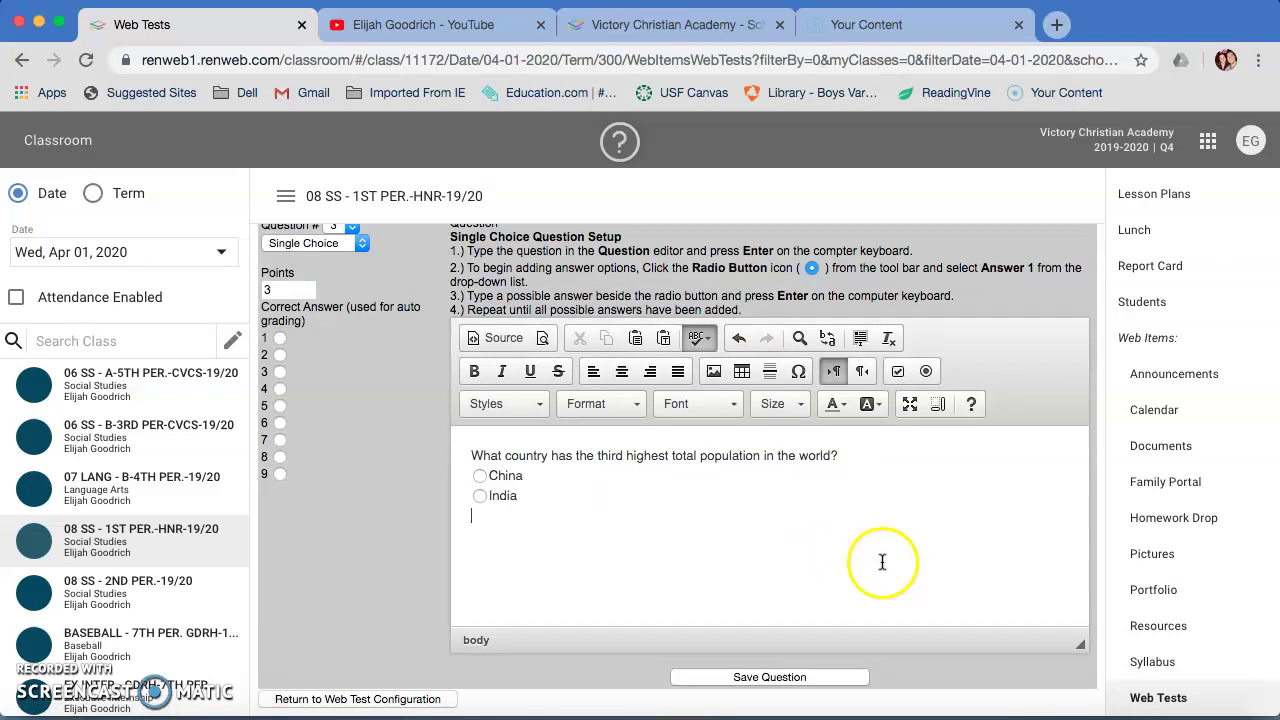
{"action": "left_click", "coordinate": [926, 371]}
{"action": "left_click", "coordinate": [541, 431]}
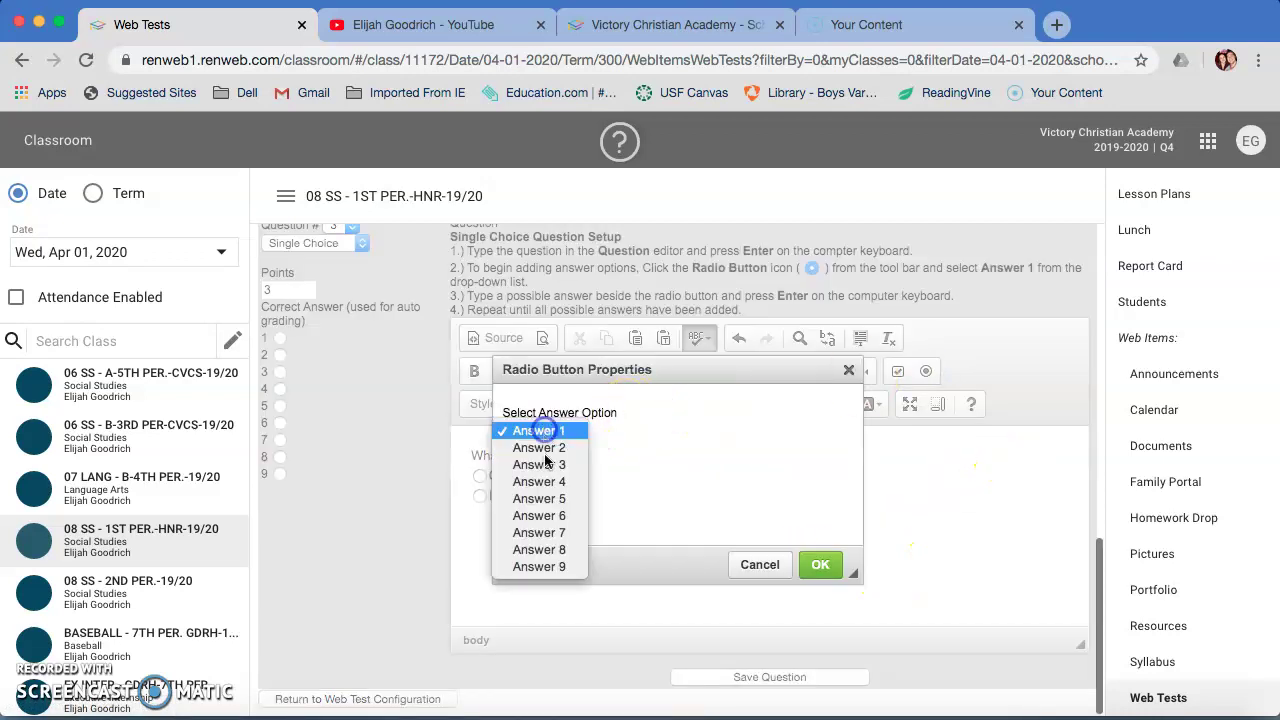
{"action": "left_click", "coordinate": [539, 464]}
{"action": "left_click", "coordinate": [820, 564]}
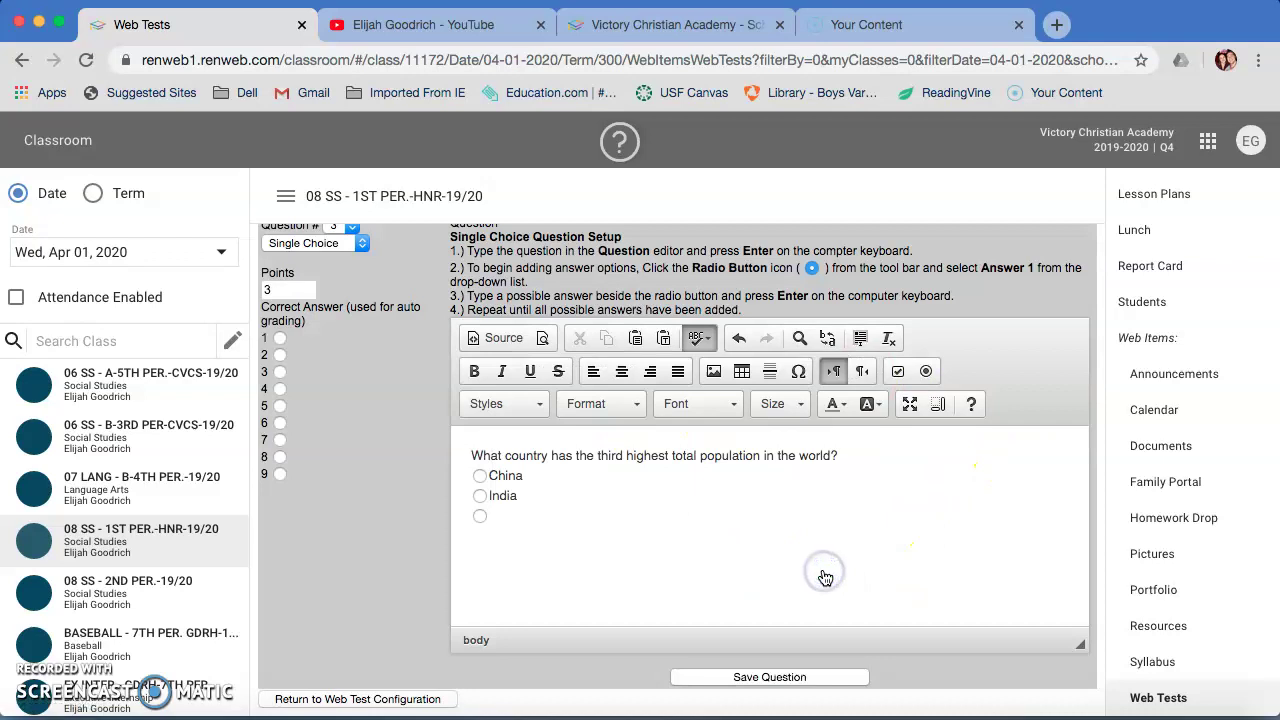
{"action": "type", "text": "USA"}
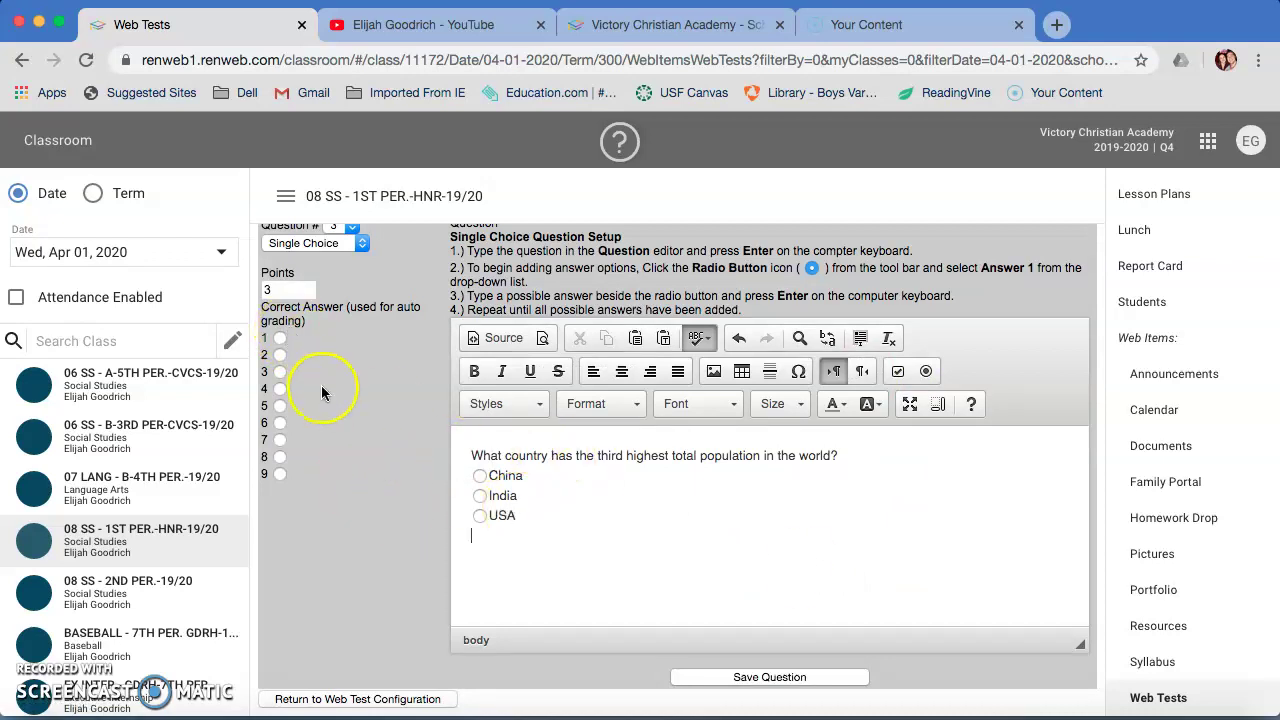
Set question 3 to 4 points, mark USA correct, and save it
{"action": "scroll", "coordinate": [320, 391], "scroll_direction": "up", "scroll_amount": 1}
{"action": "left_click", "coordinate": [286, 335]}
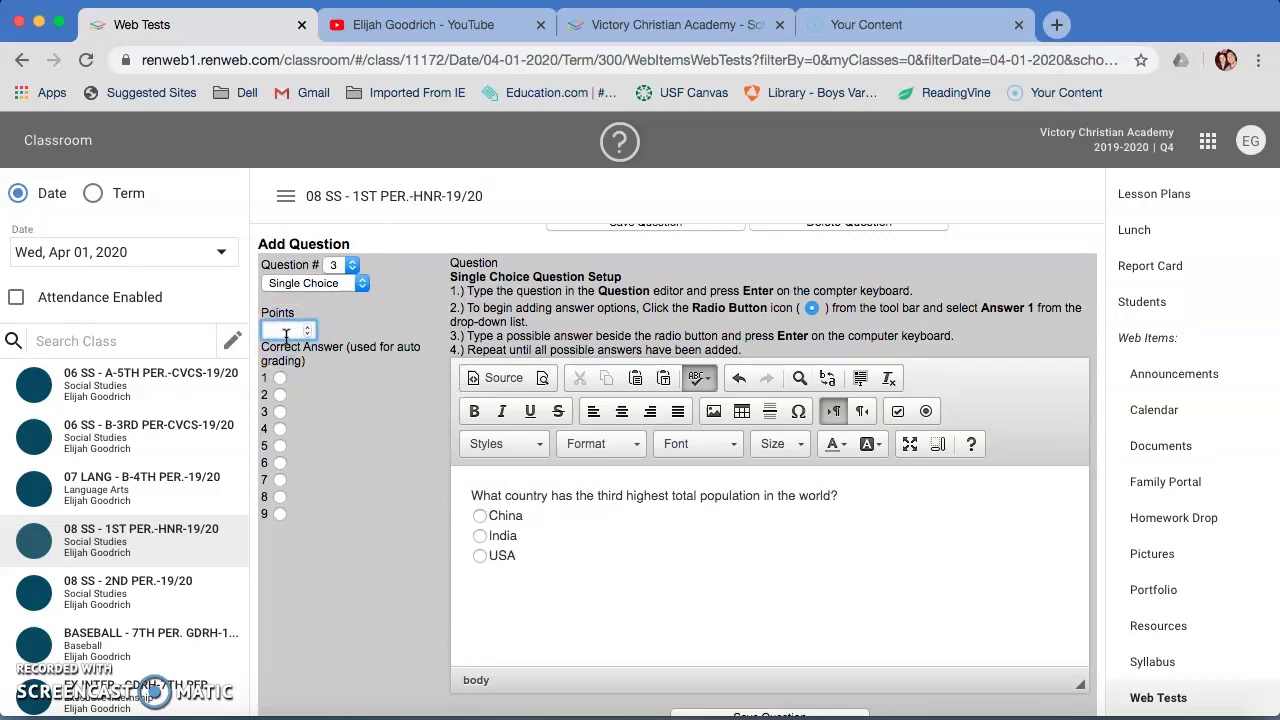
{"action": "key", "text": "BackSpace"}
{"action": "type", "text": "4"}
{"action": "left_click", "coordinate": [347, 390]}
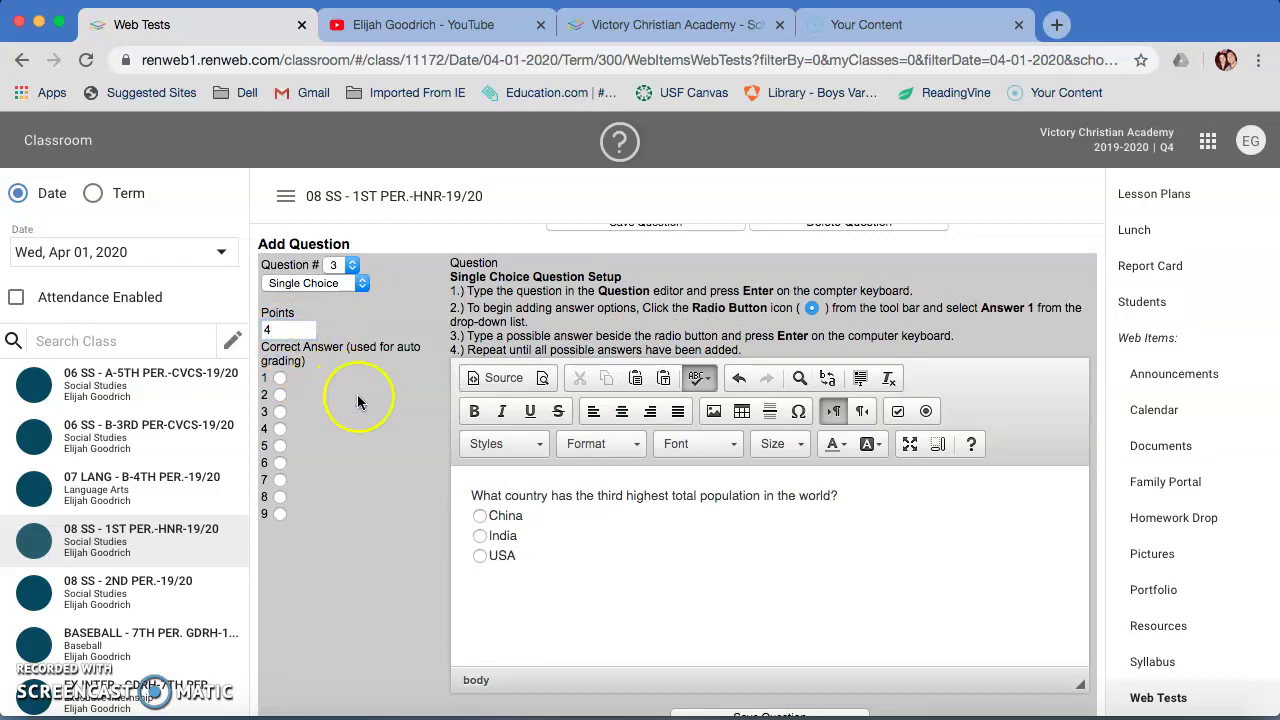
{"action": "scroll", "coordinate": [365, 400], "scroll_direction": "up", "scroll_amount": 1}
{"action": "scroll", "coordinate": [386, 444], "scroll_direction": "down", "scroll_amount": 2}
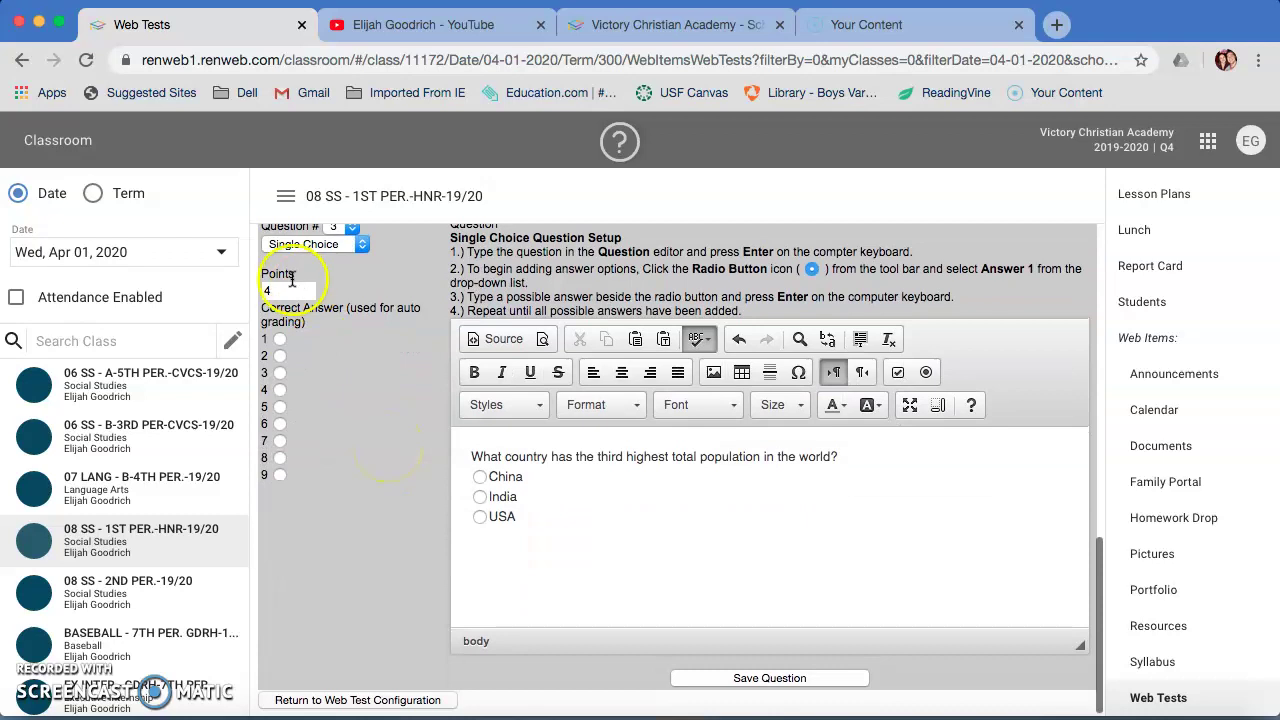
{"action": "left_click", "coordinate": [281, 374]}
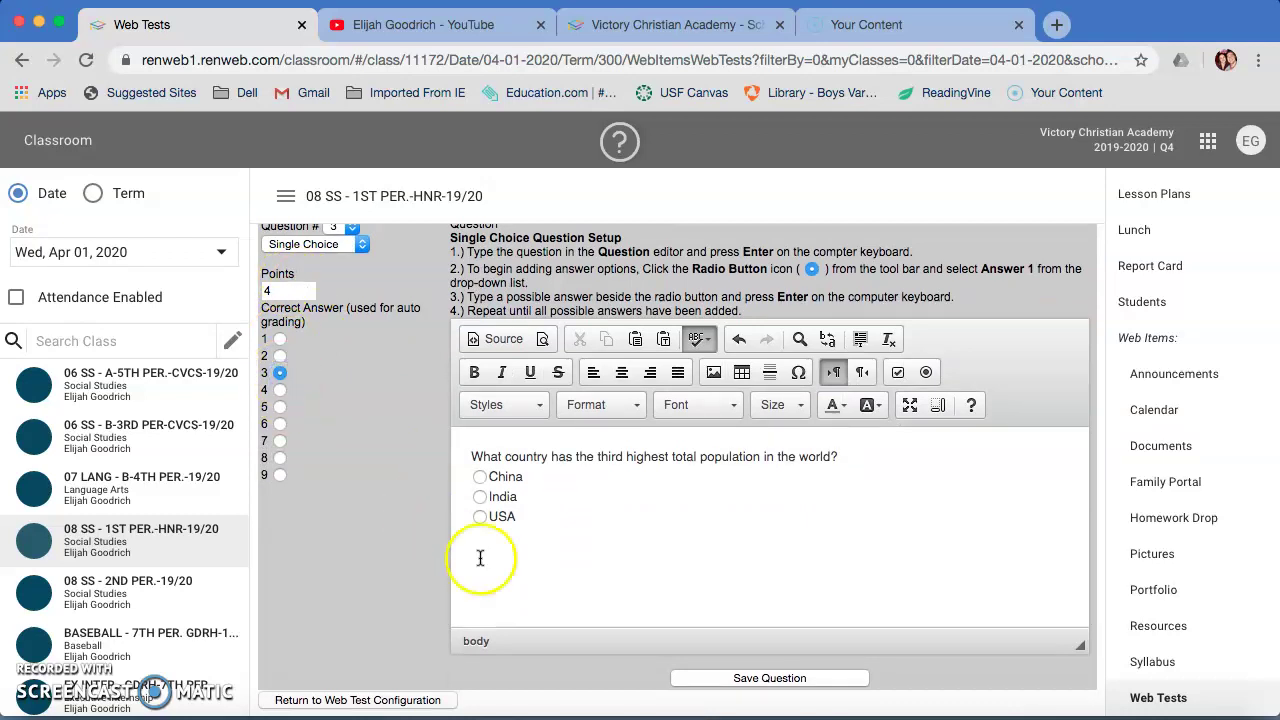
{"action": "left_click", "coordinate": [790, 680]}
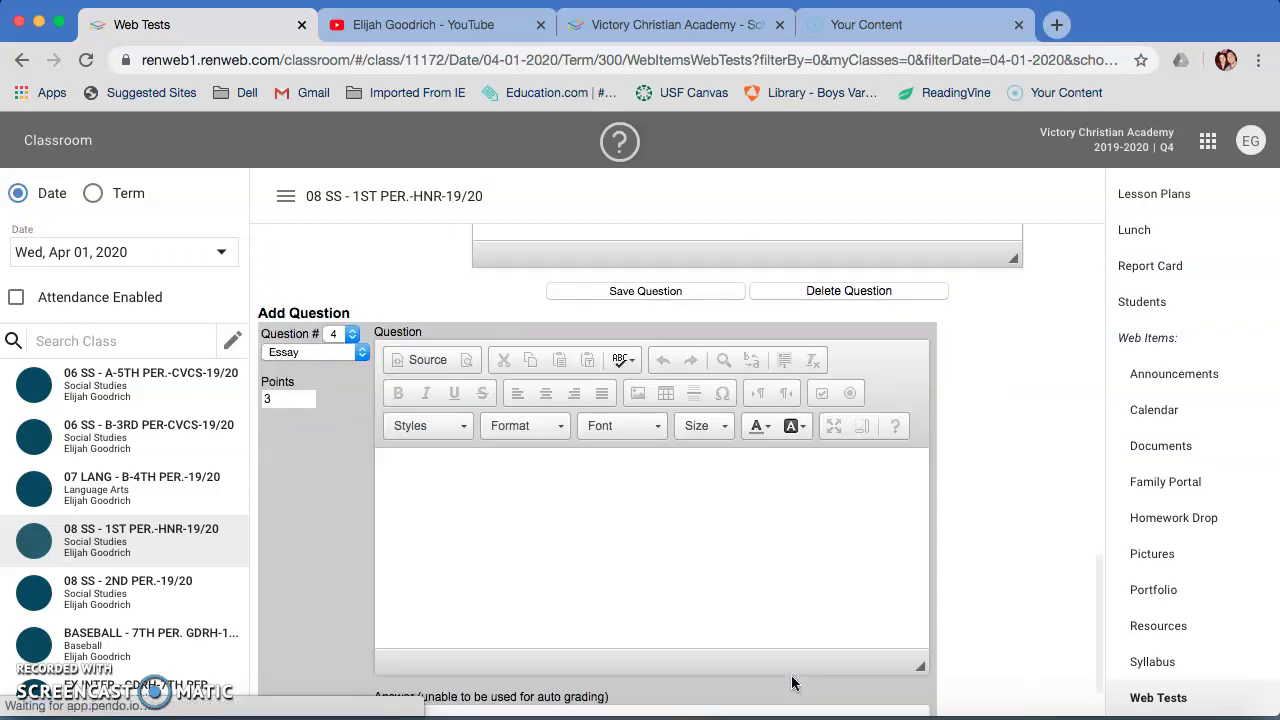
Return to the Trial Test #1 configuration and review its settings and three questions
{"action": "scroll", "coordinate": [1010, 490], "scroll_direction": "down", "scroll_amount": 2}
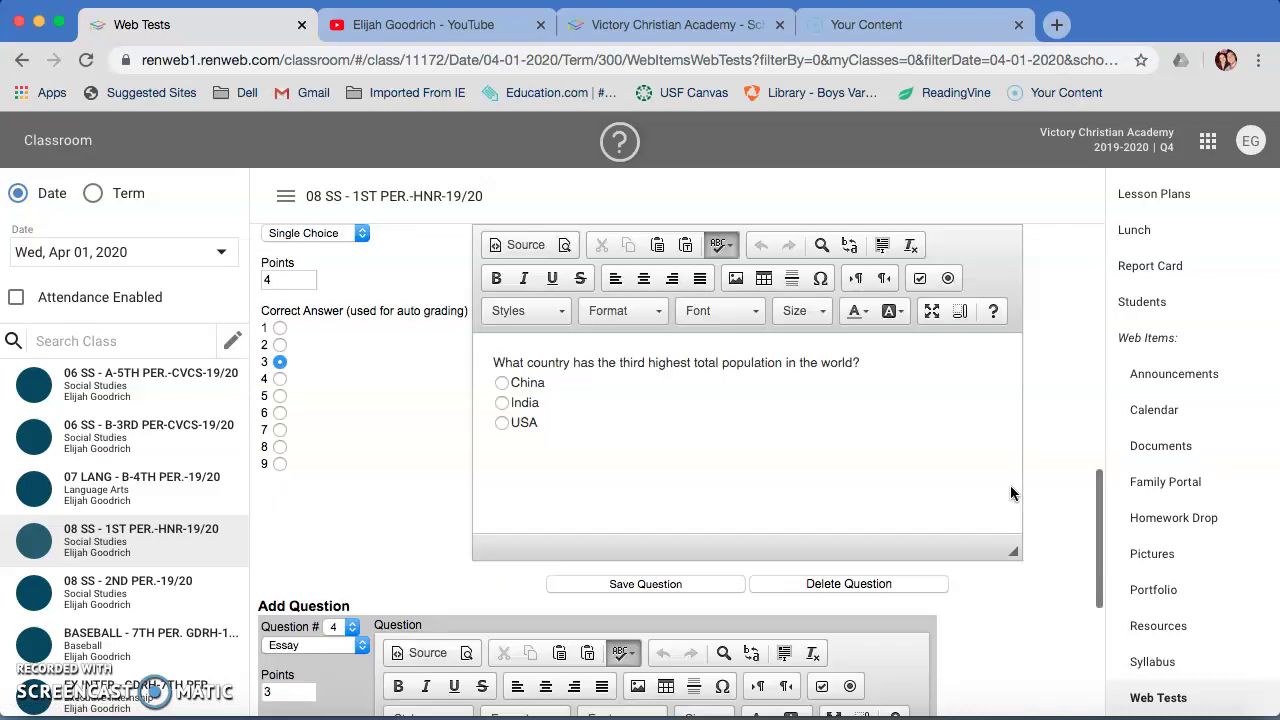
{"action": "scroll", "coordinate": [1010, 493], "scroll_direction": "up", "scroll_amount": 10}
{"action": "scroll", "coordinate": [1008, 491], "scroll_direction": "down", "scroll_amount": 15}
{"action": "left_click", "coordinate": [610, 612]}
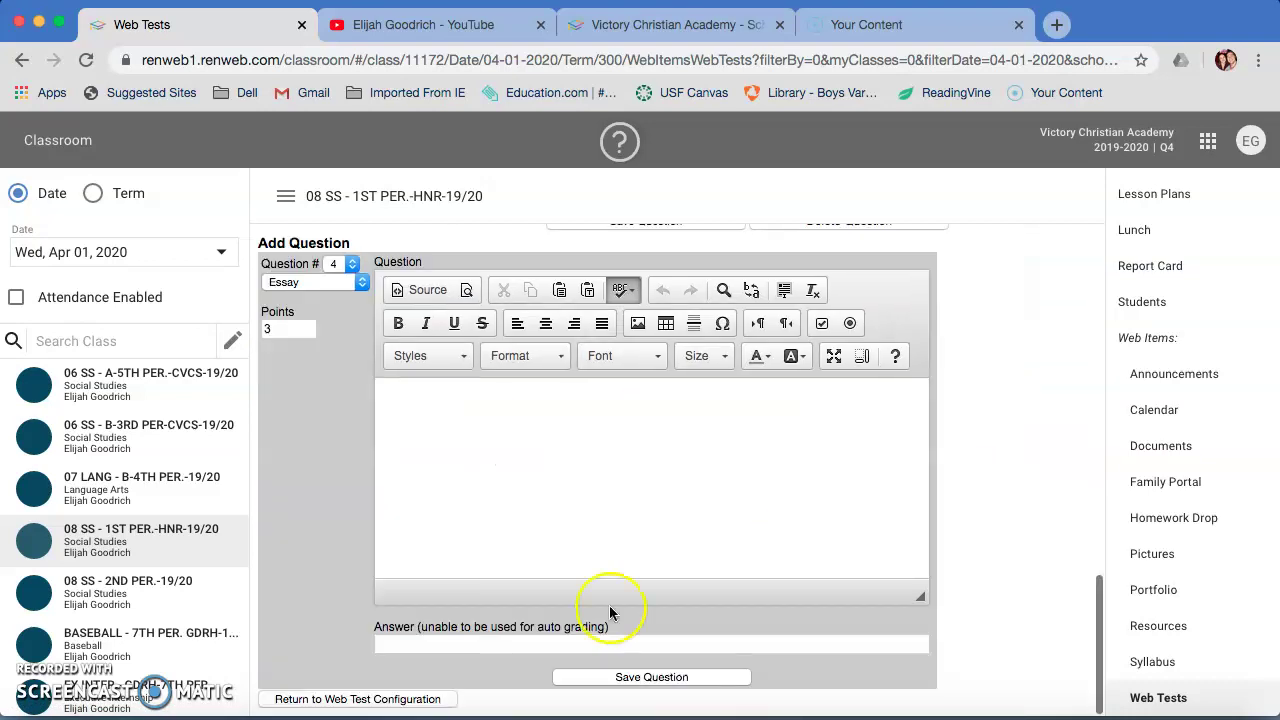
{"action": "left_click", "coordinate": [410, 697]}
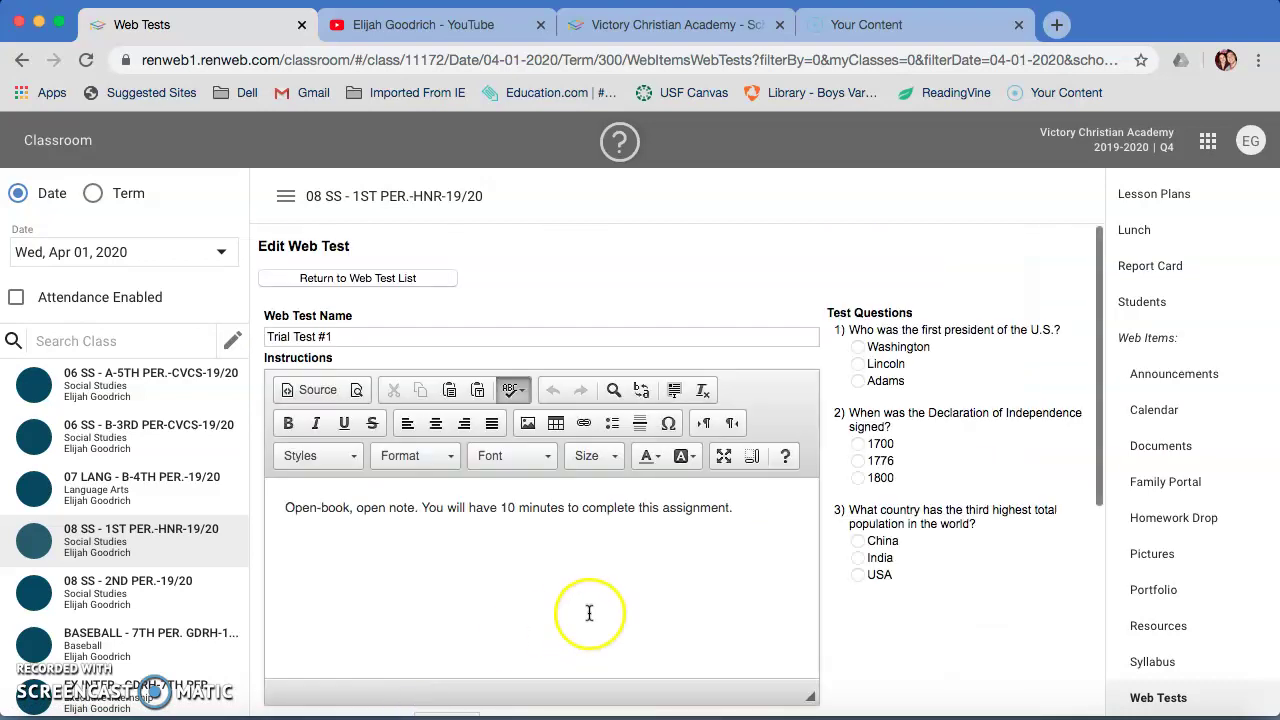
{"action": "scroll", "coordinate": [857, 470], "scroll_direction": "down", "scroll_amount": 1}
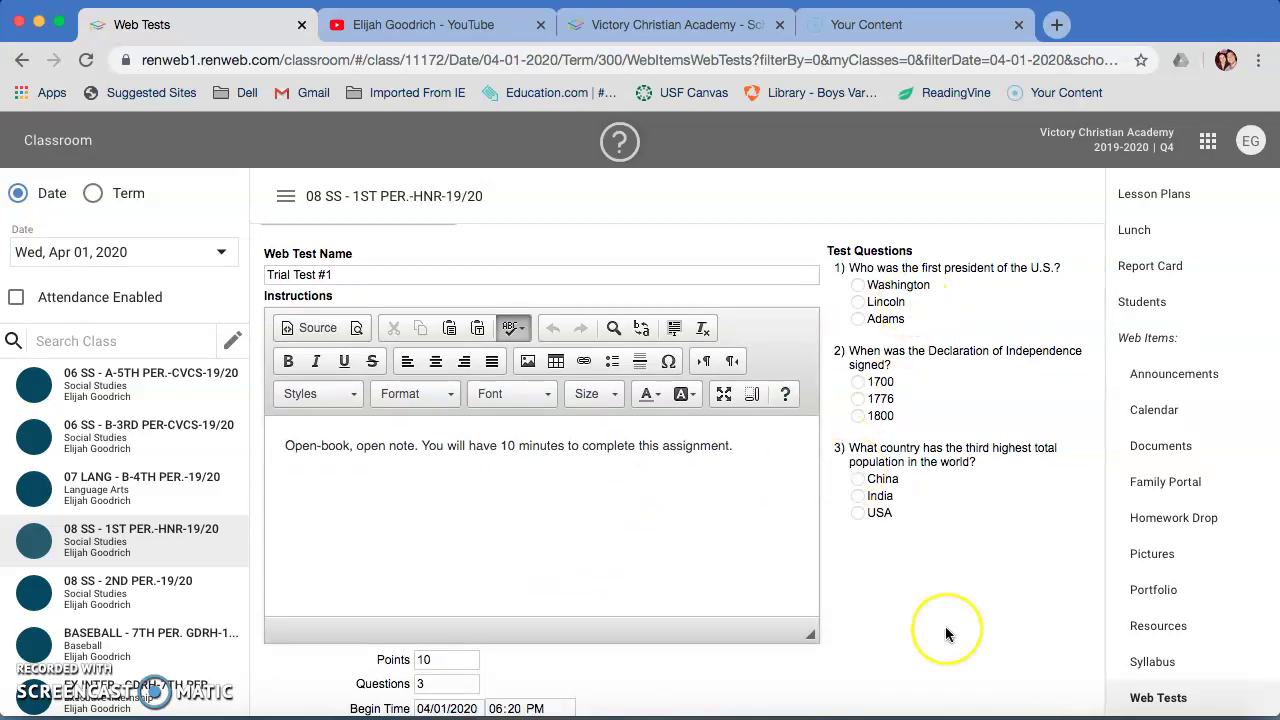
{"action": "scroll", "coordinate": [946, 634], "scroll_direction": "down", "scroll_amount": 5}
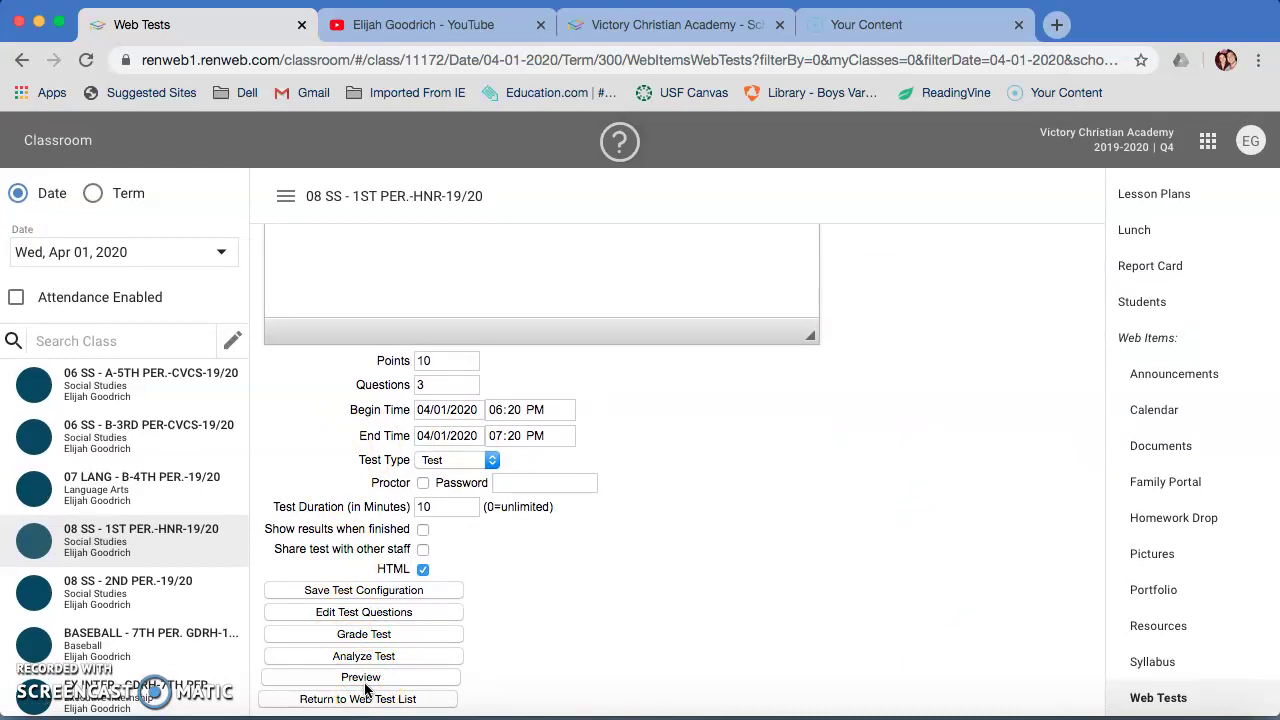
{"action": "left_click", "coordinate": [491, 604]}
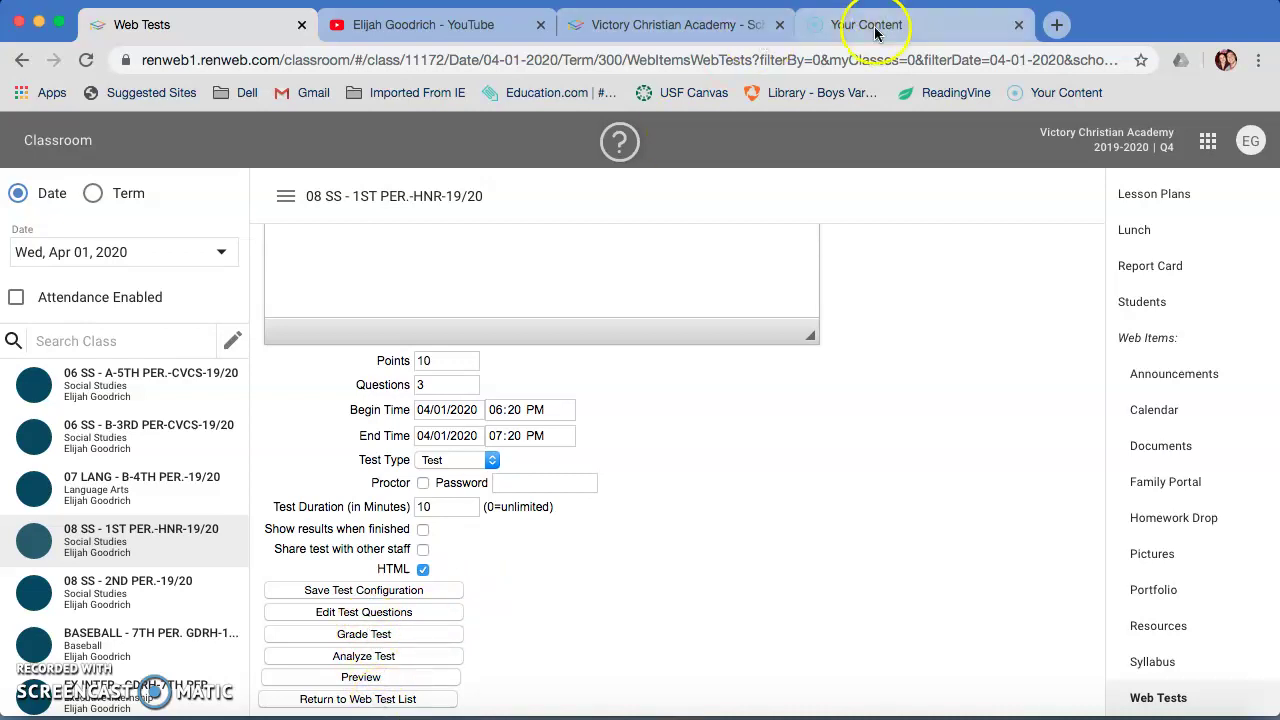
In the Family Portal, open class 08 SS-1ST PER.-HNR-19/20 and show its Tests Online list
{"action": "left_click", "coordinate": [680, 26]}
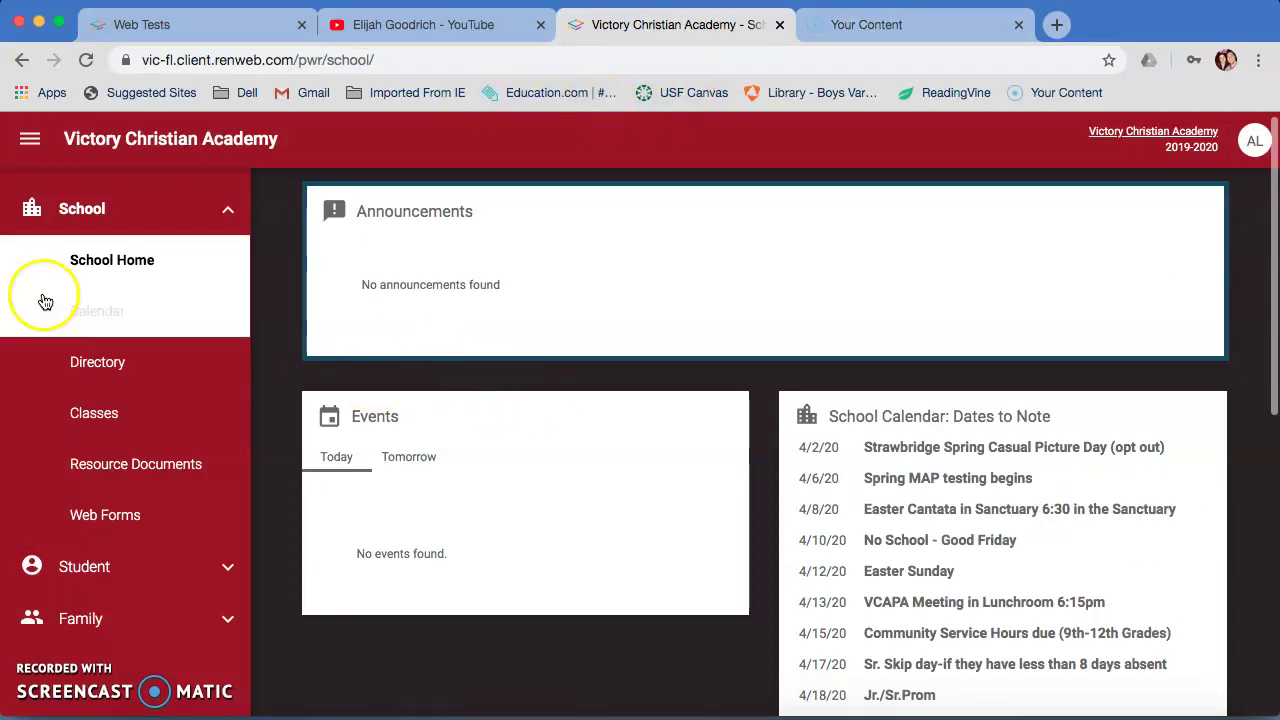
{"action": "left_click", "coordinate": [86, 414]}
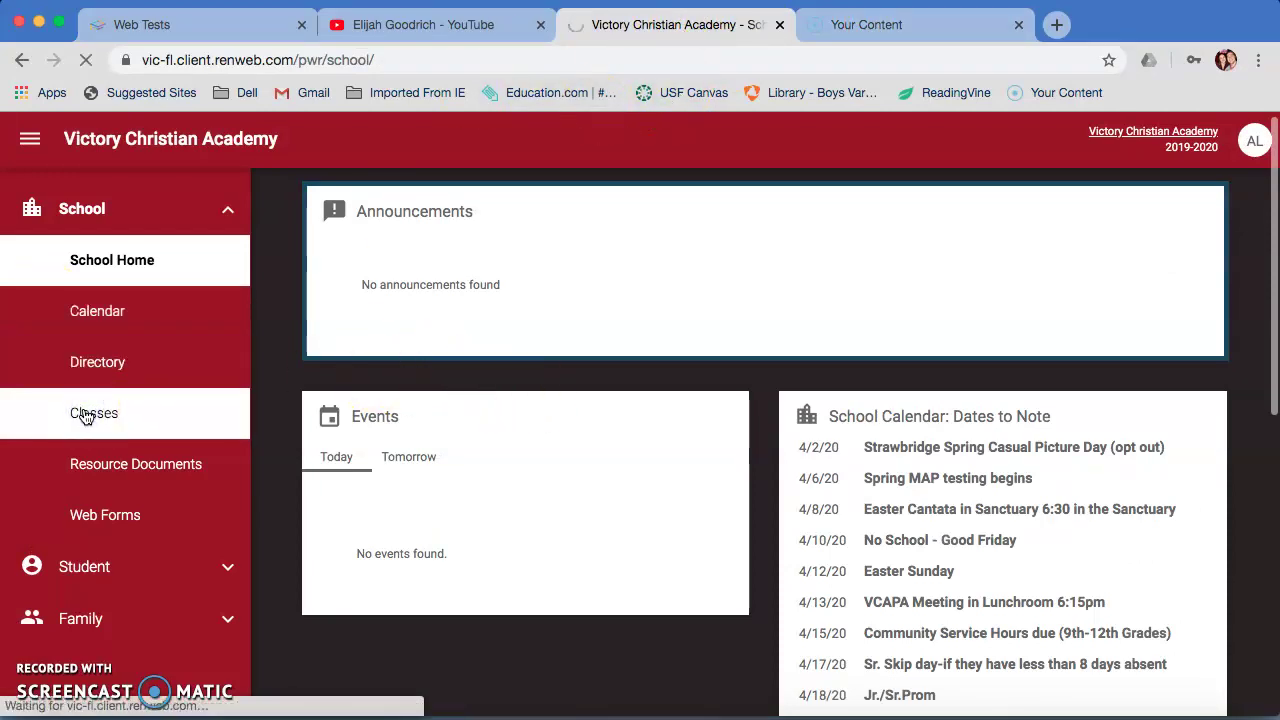
{"action": "scroll", "coordinate": [514, 457], "scroll_direction": "down", "scroll_amount": 1}
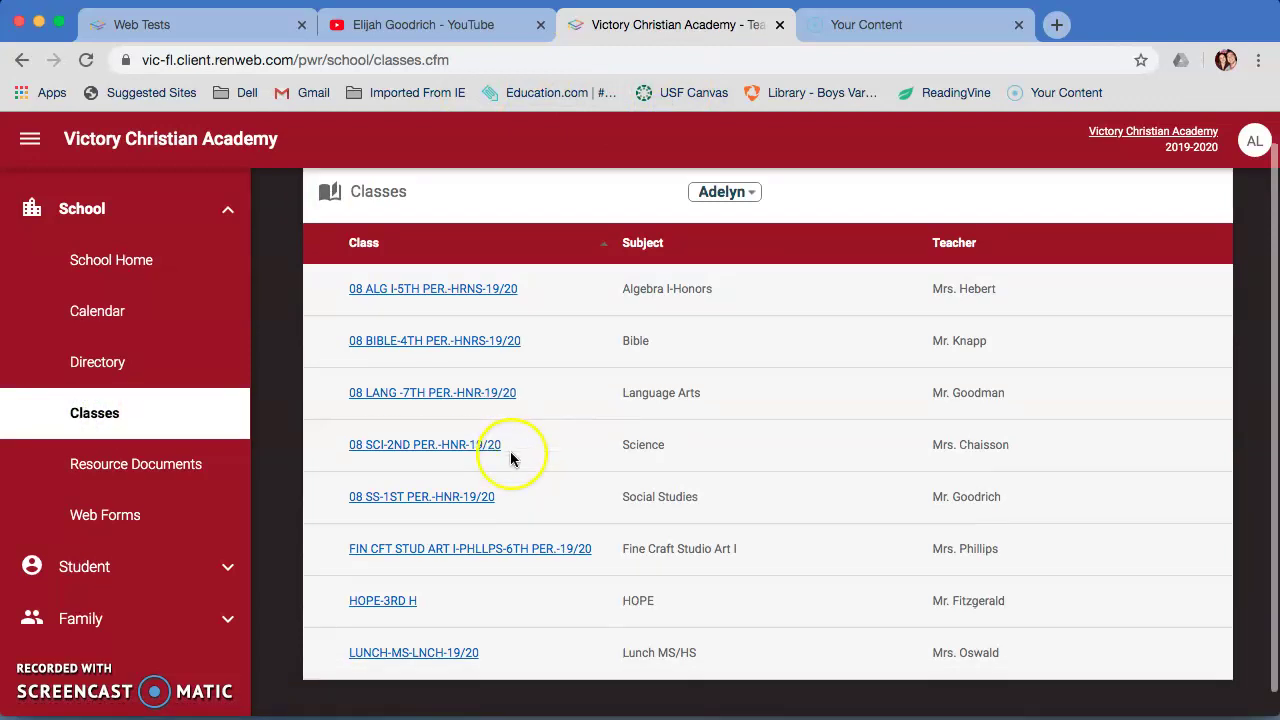
{"action": "left_click", "coordinate": [470, 497]}
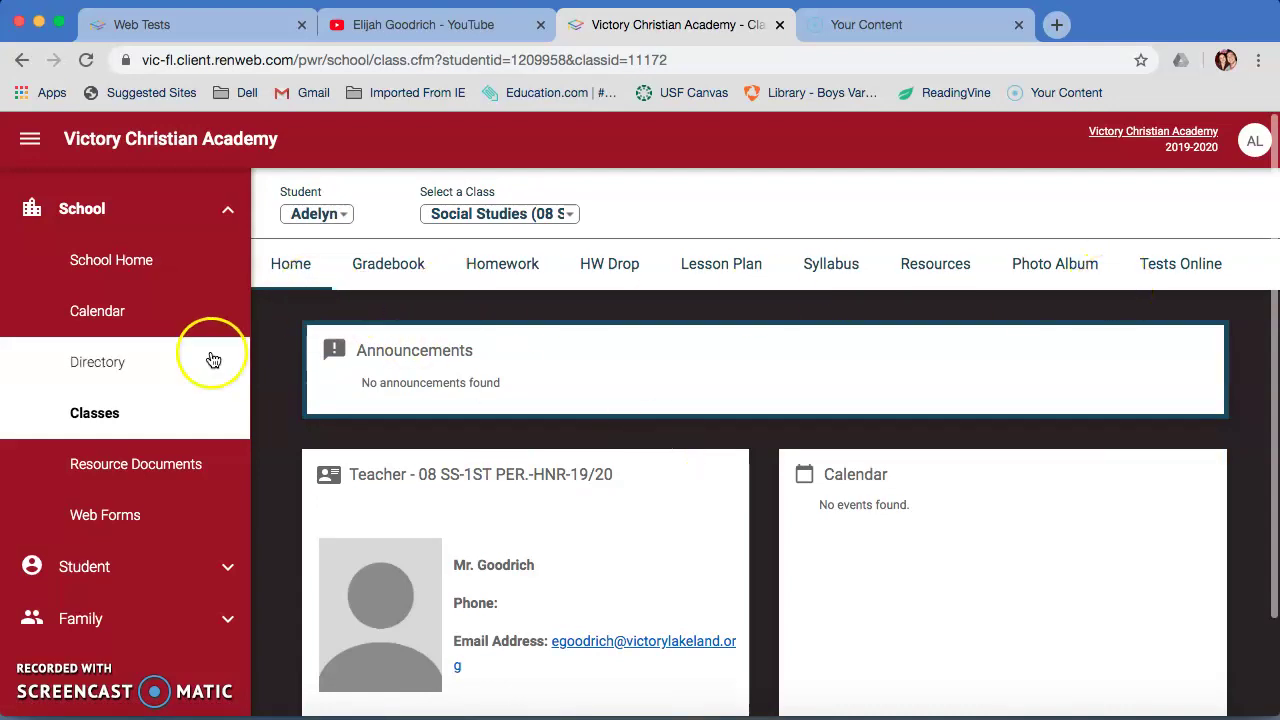
{"action": "left_click", "coordinate": [1167, 279]}
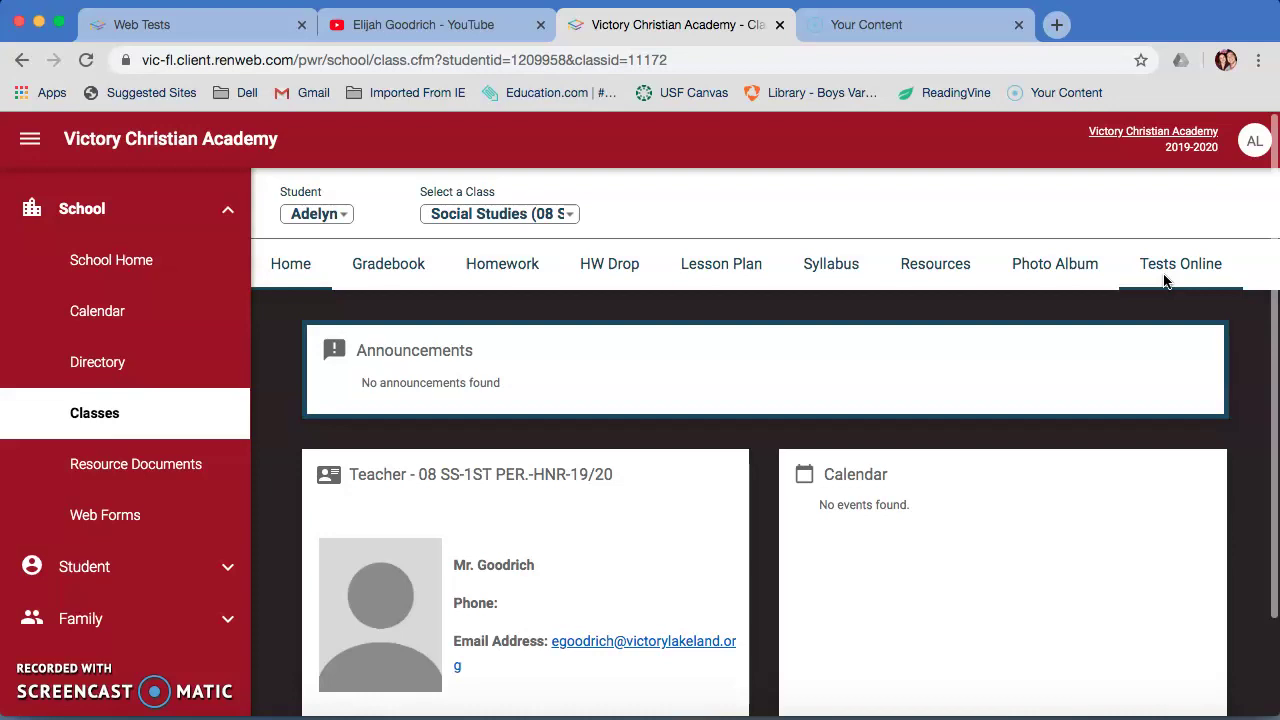
{"action": "left_click", "coordinate": [1169, 273]}
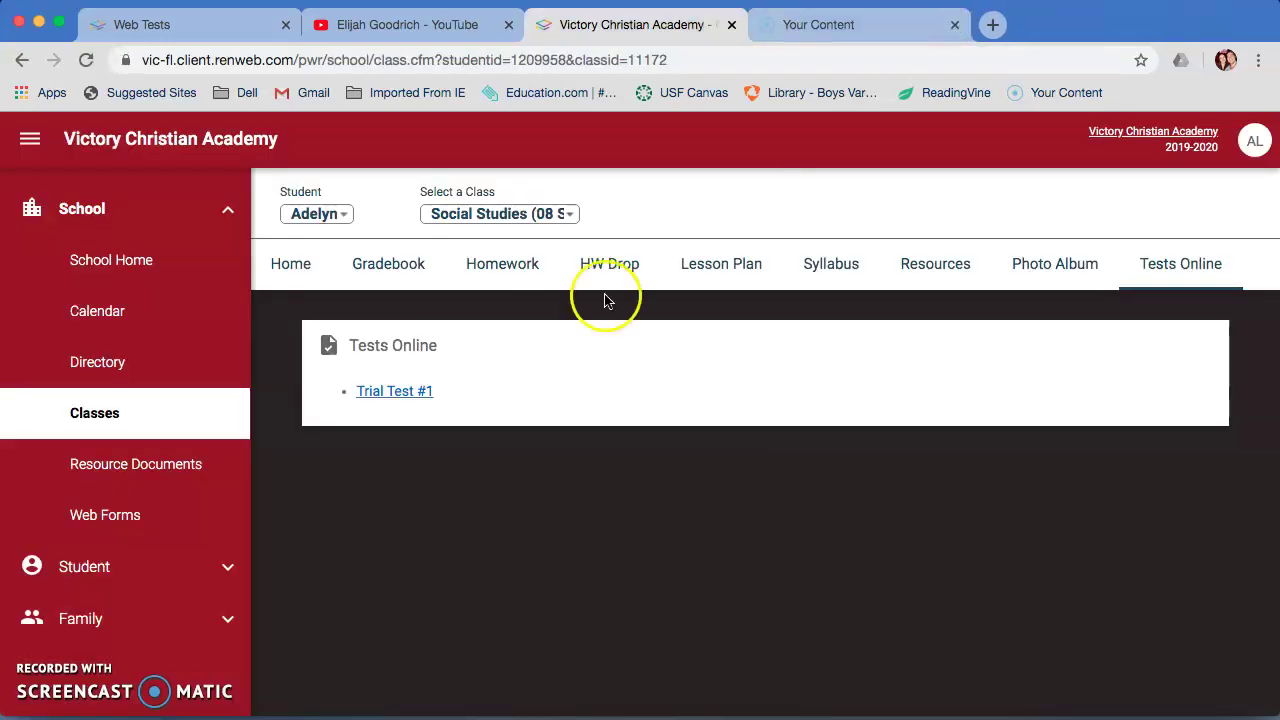
Check Trial Test #1 in the teacher's Web Tests list, then return to the student's Tests Online
{"action": "left_click", "coordinate": [193, 33]}
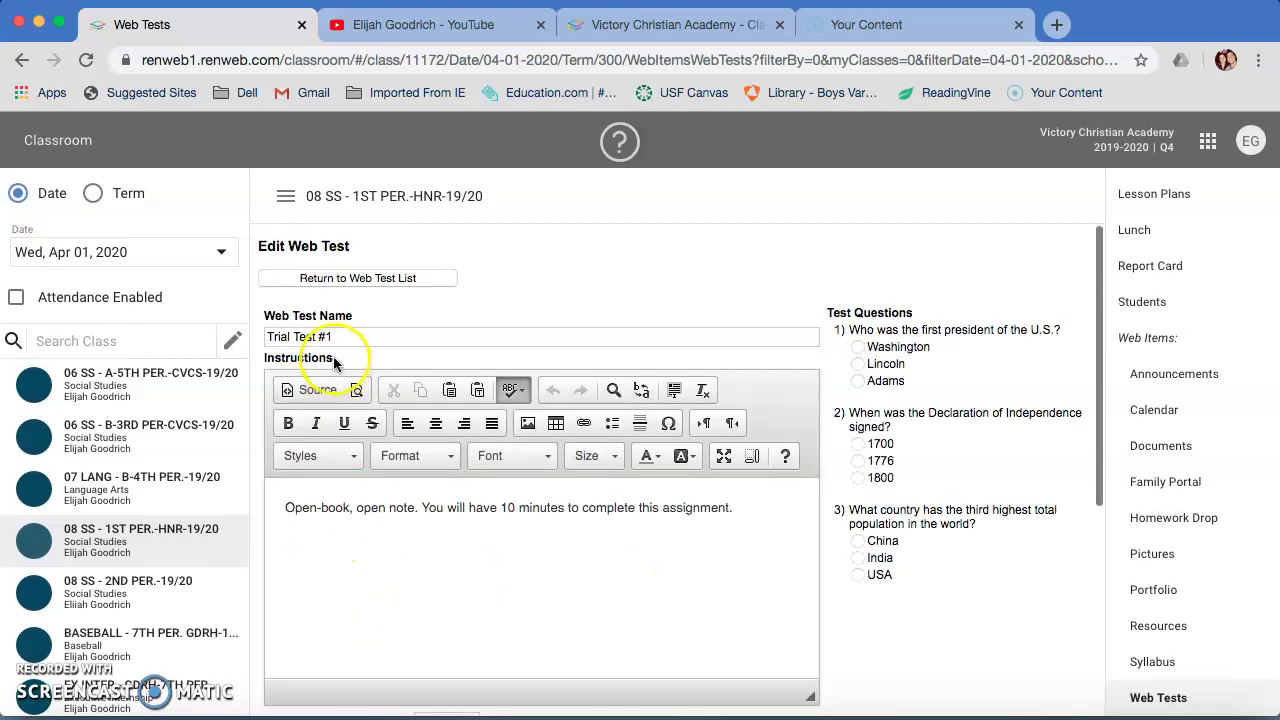
{"action": "left_click", "coordinate": [337, 278]}
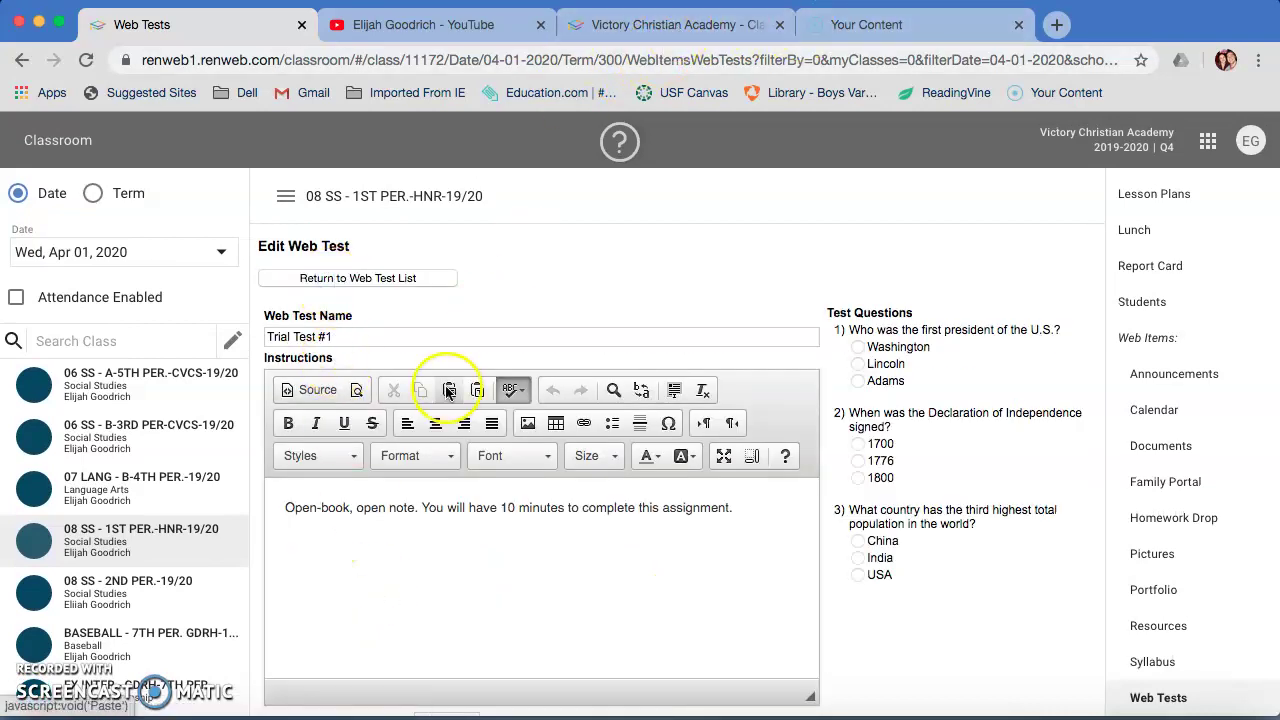
{"action": "left_click", "coordinate": [383, 279]}
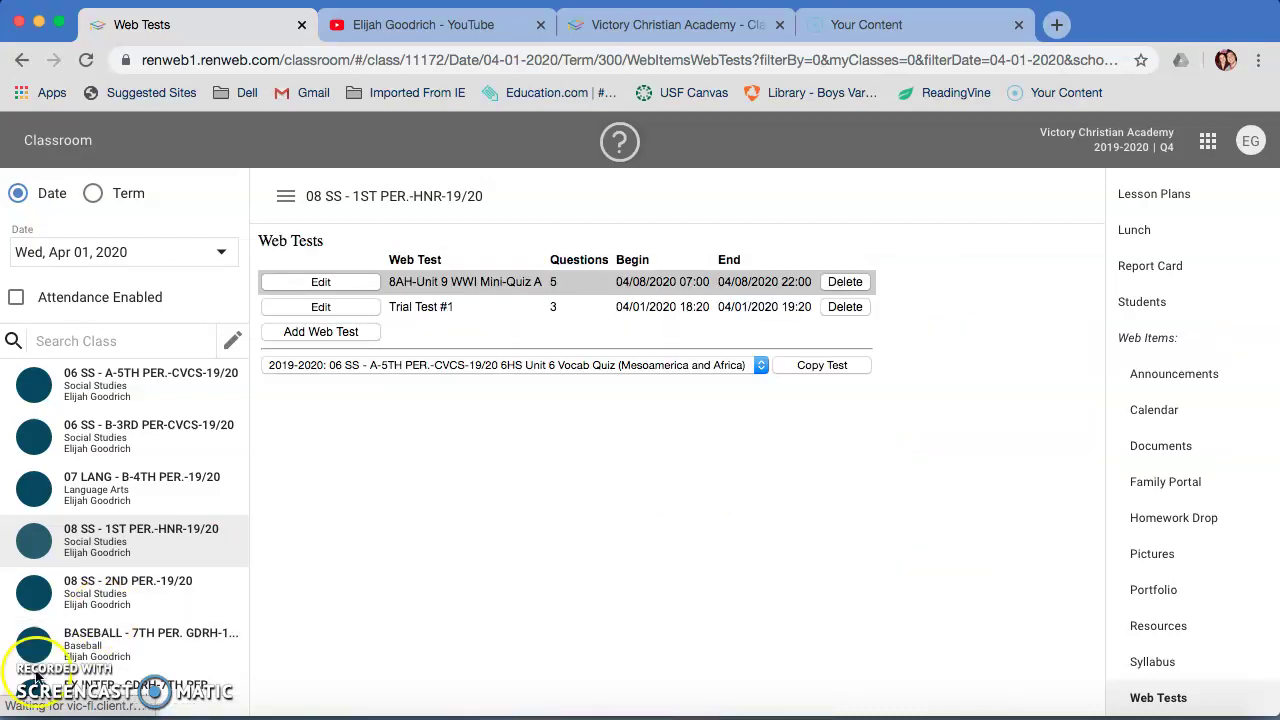
{"action": "left_click", "coordinate": [674, 22]}
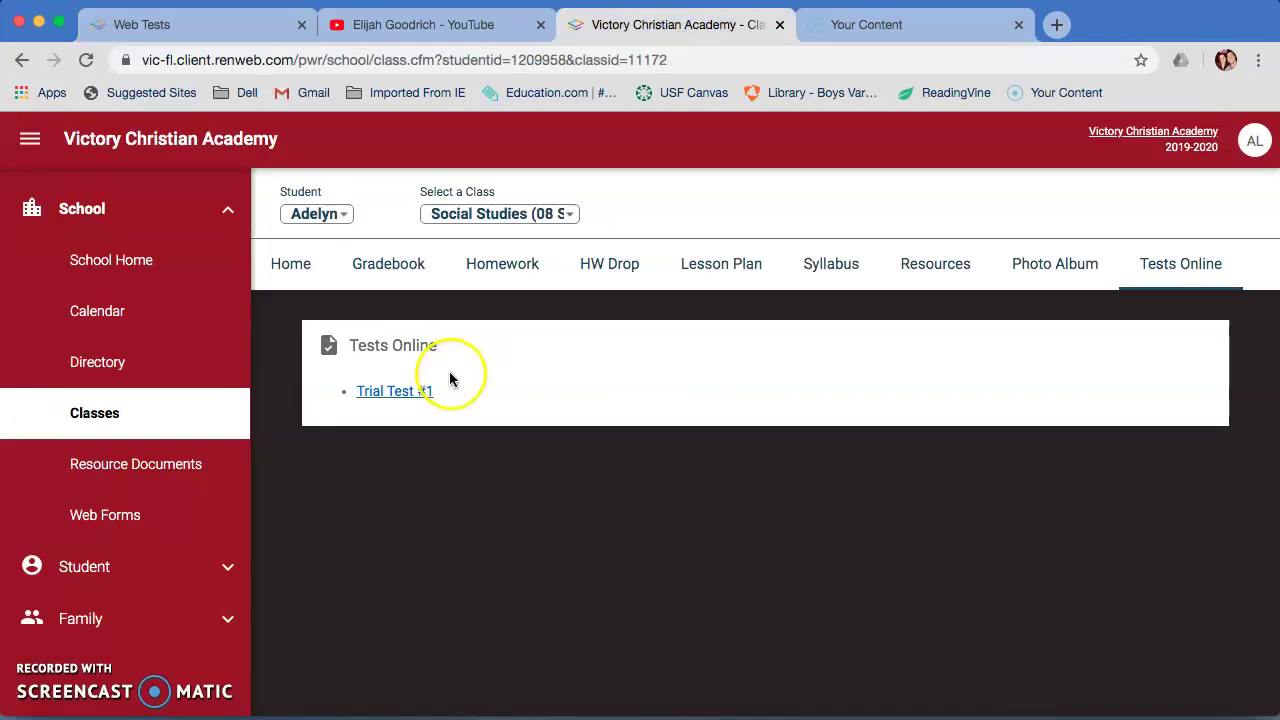
Start Trial Test #1 as the student and answer Washington, 1776 and USA
{"action": "left_click", "coordinate": [405, 392]}
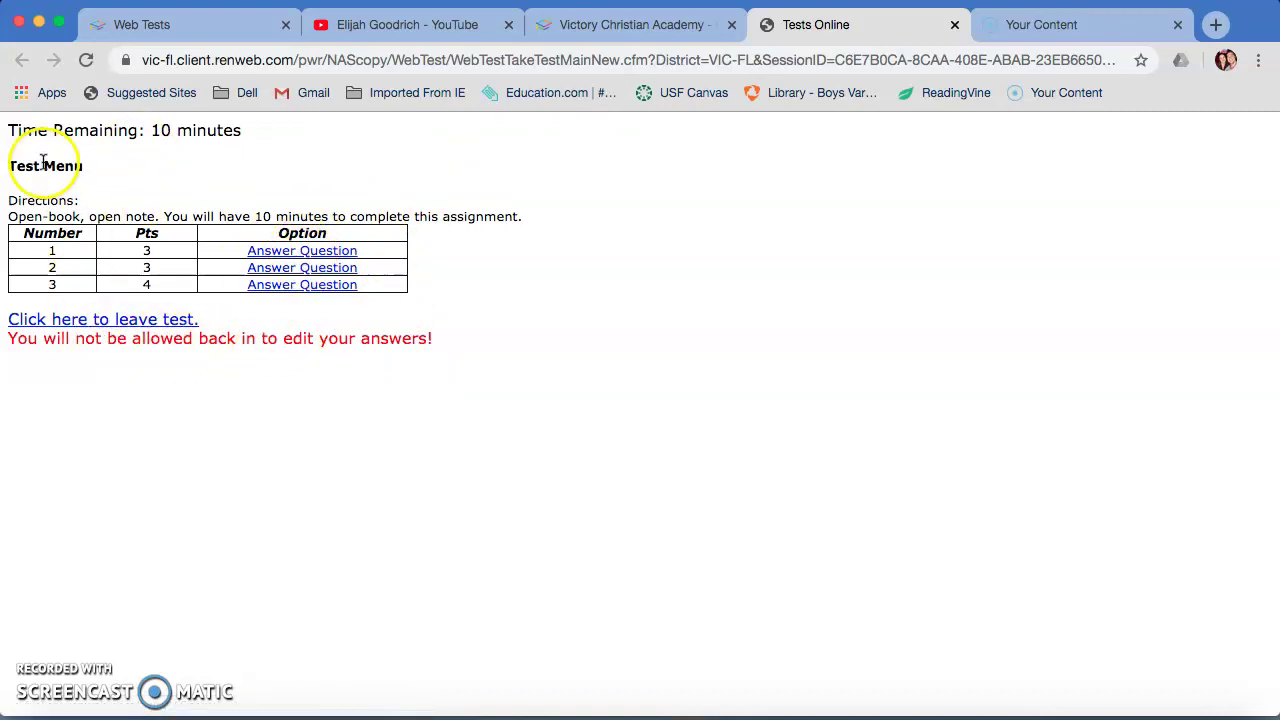
{"action": "left_click", "coordinate": [308, 251]}
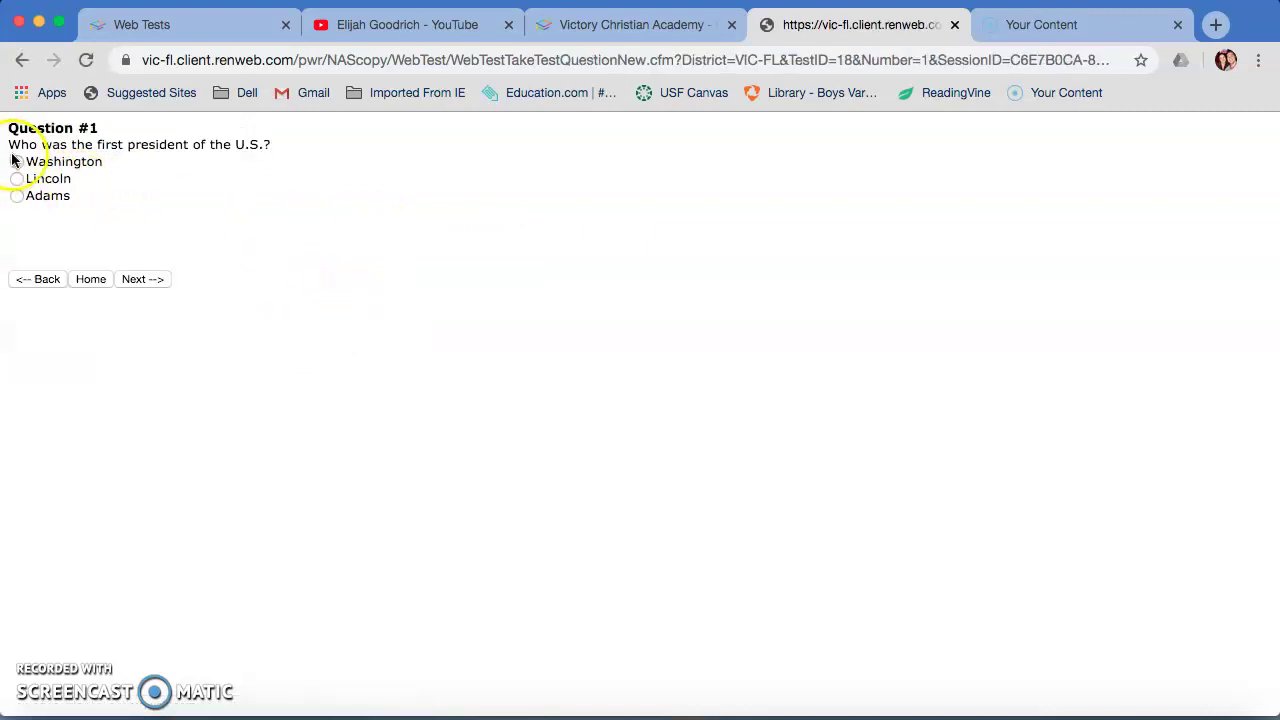
{"action": "left_click", "coordinate": [17, 163]}
{"action": "left_click", "coordinate": [140, 280]}
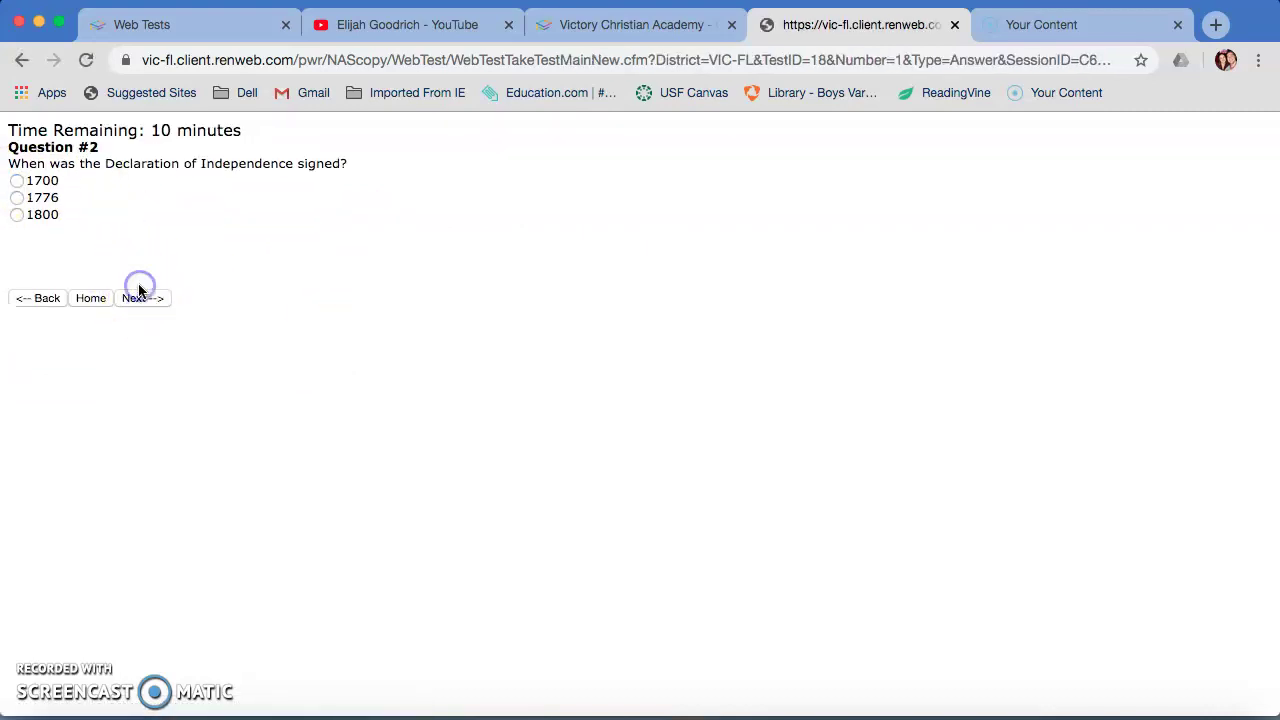
{"action": "left_click", "coordinate": [18, 199]}
{"action": "left_click", "coordinate": [17, 215]}
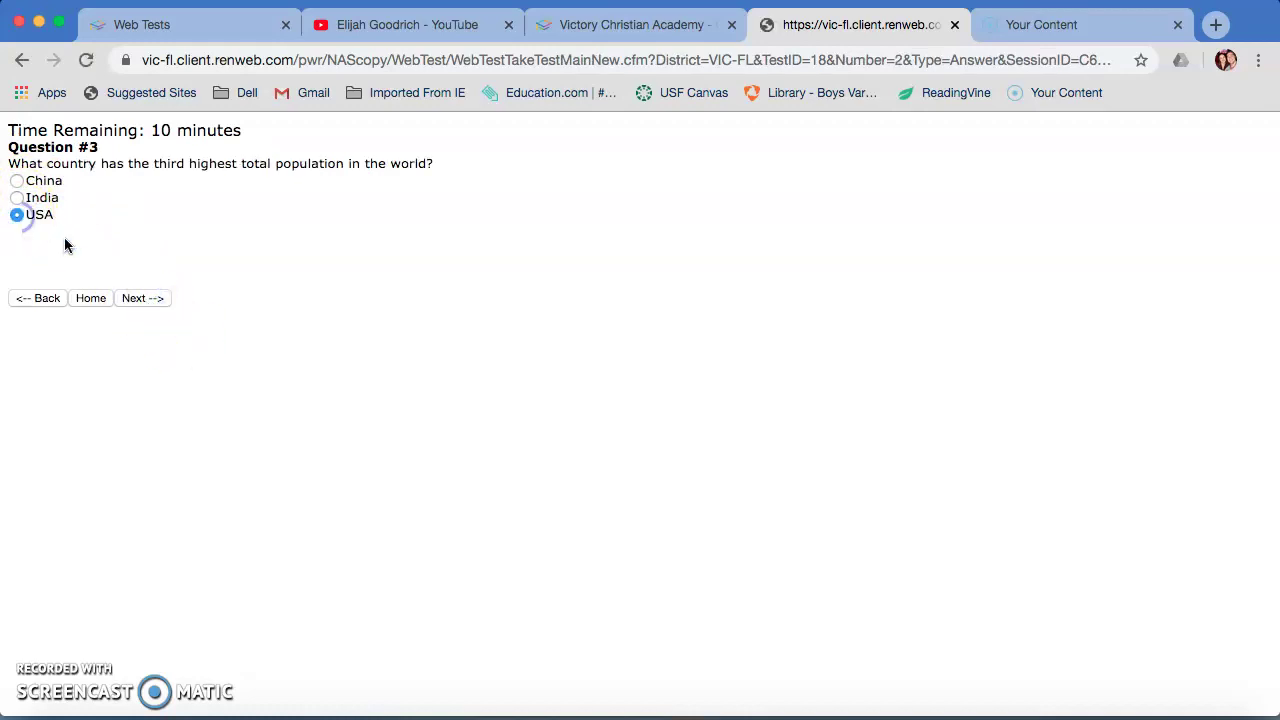
{"action": "left_click", "coordinate": [146, 298]}
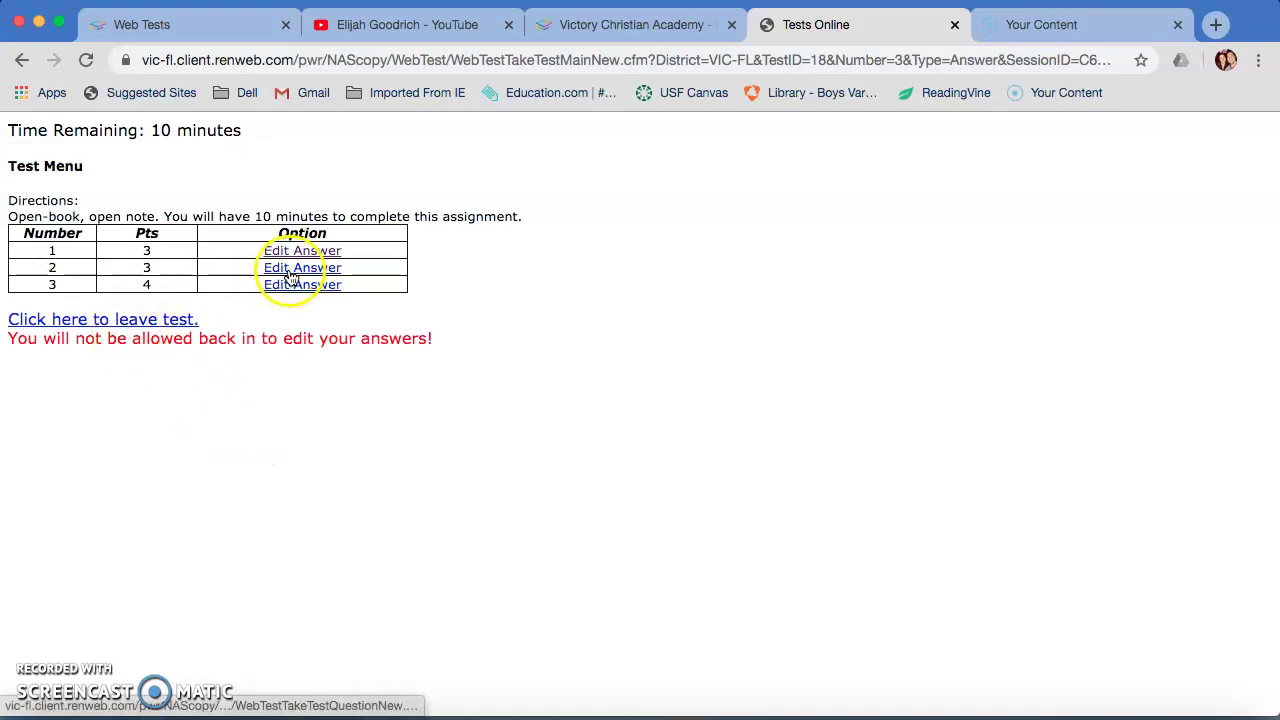
Revisit question 2's answer, then leave and close the test
{"action": "left_click", "coordinate": [288, 270]}
{"action": "left_click", "coordinate": [144, 280]}
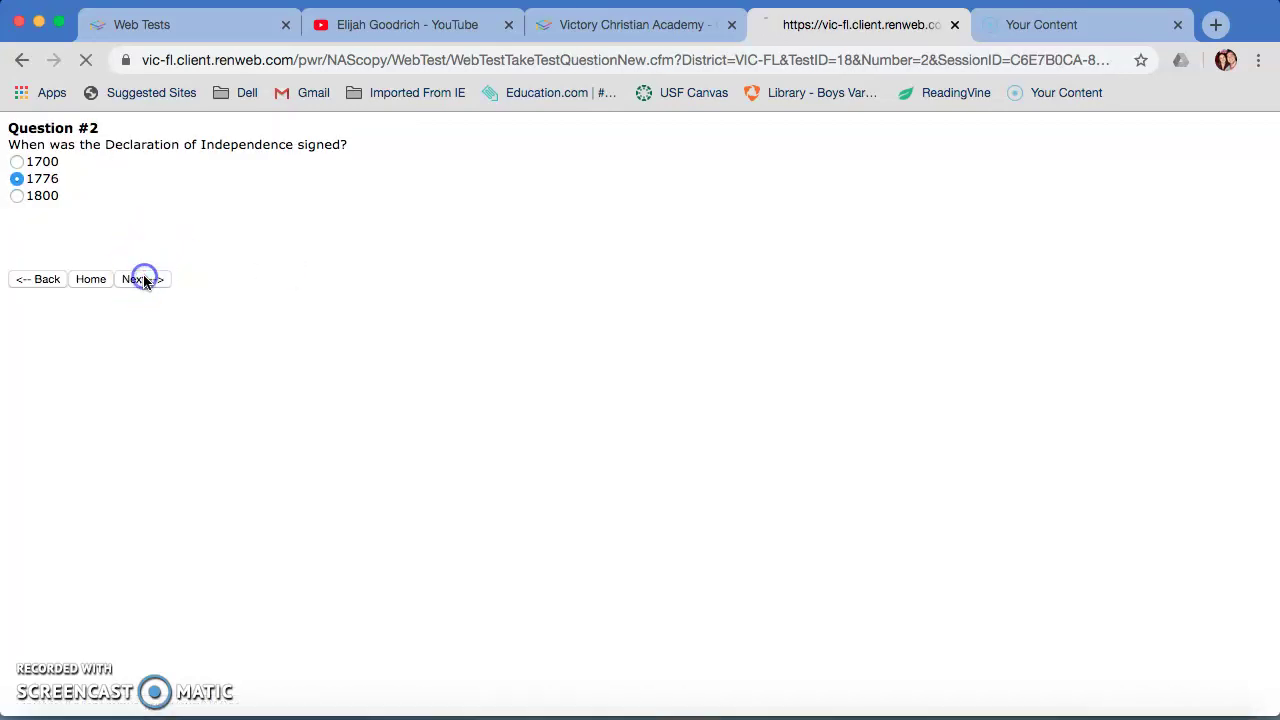
{"action": "left_click", "coordinate": [146, 298]}
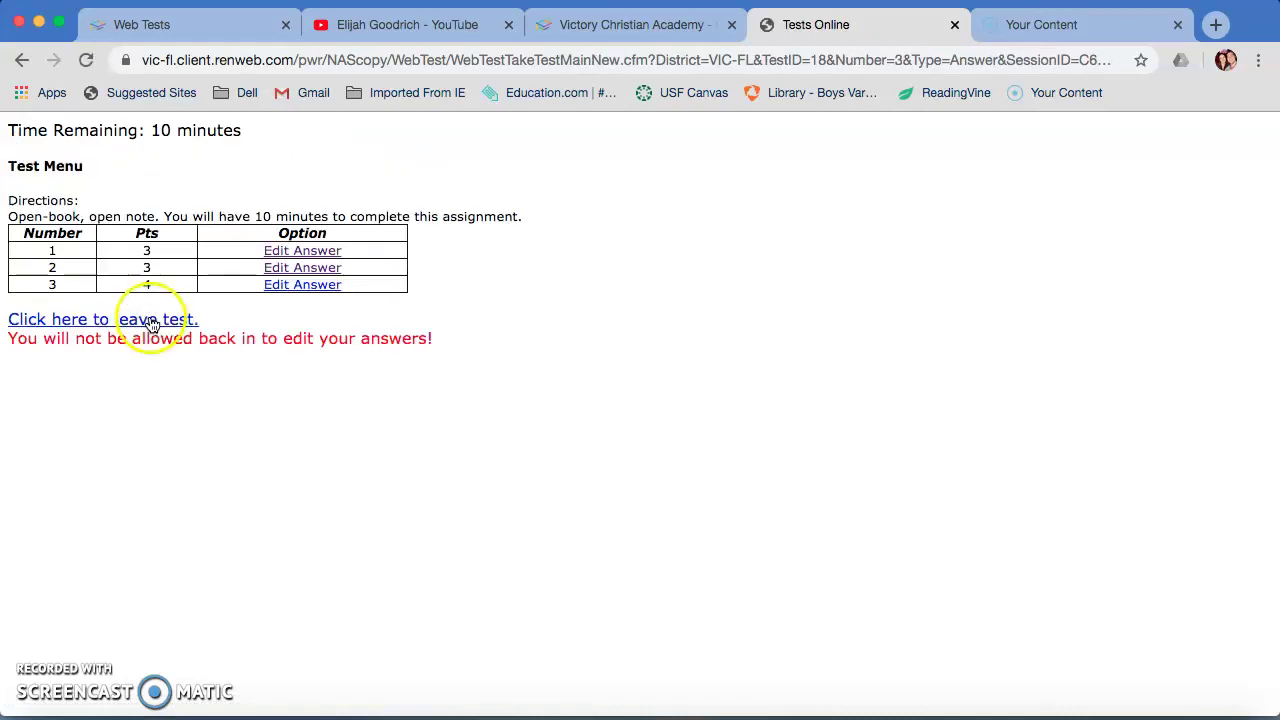
{"action": "left_click", "coordinate": [150, 322]}
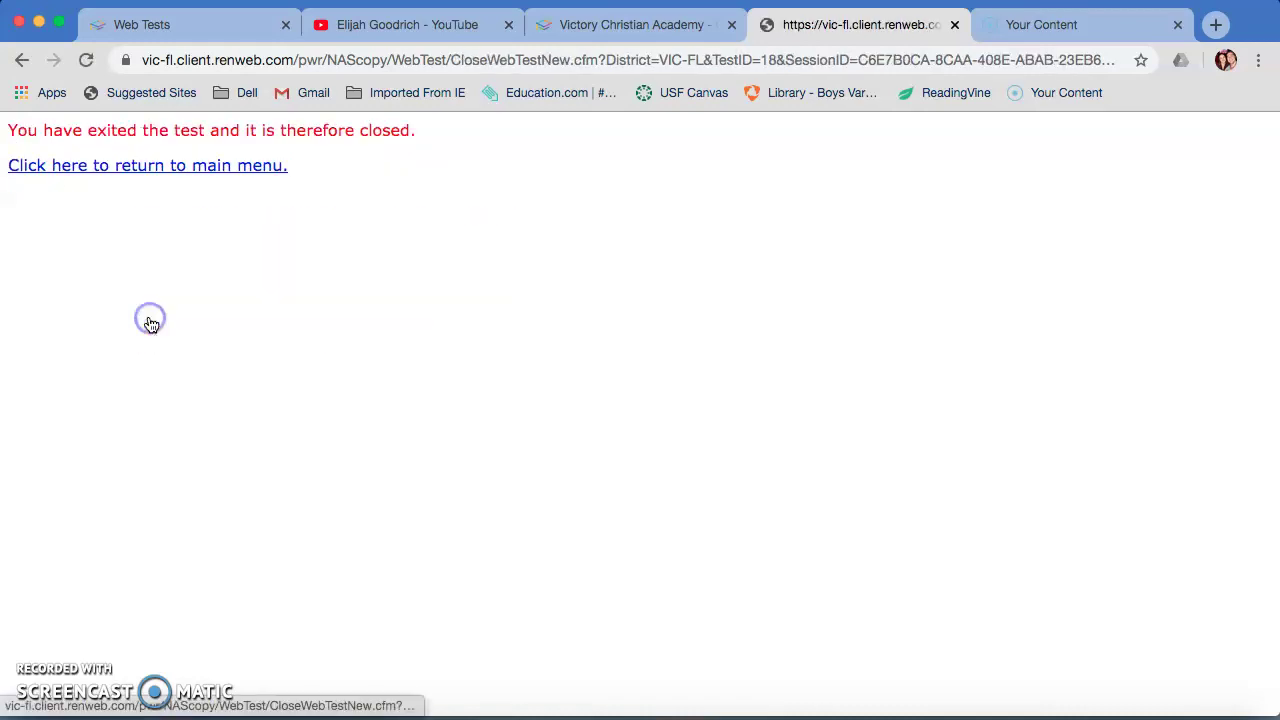
Close the test tabs, confirming Trial Test #1 now reports Time Expired
{"action": "left_click", "coordinate": [217, 167]}
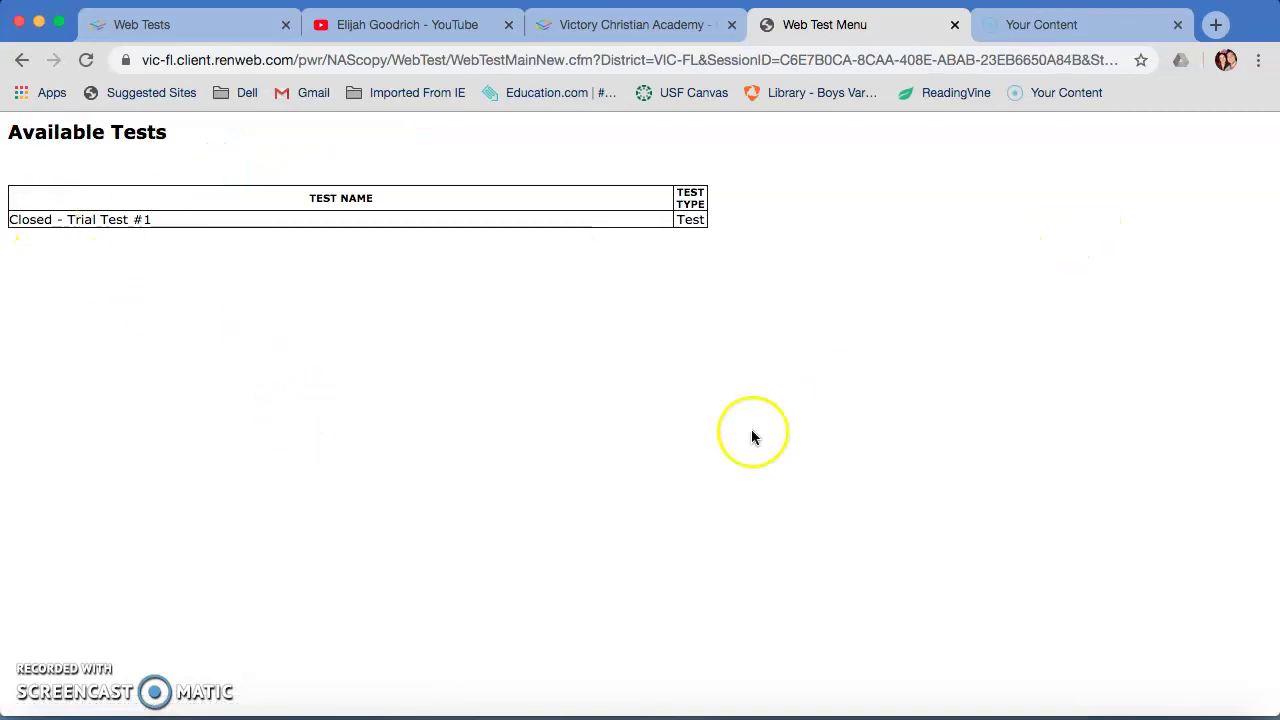
{"action": "left_click", "coordinate": [954, 26]}
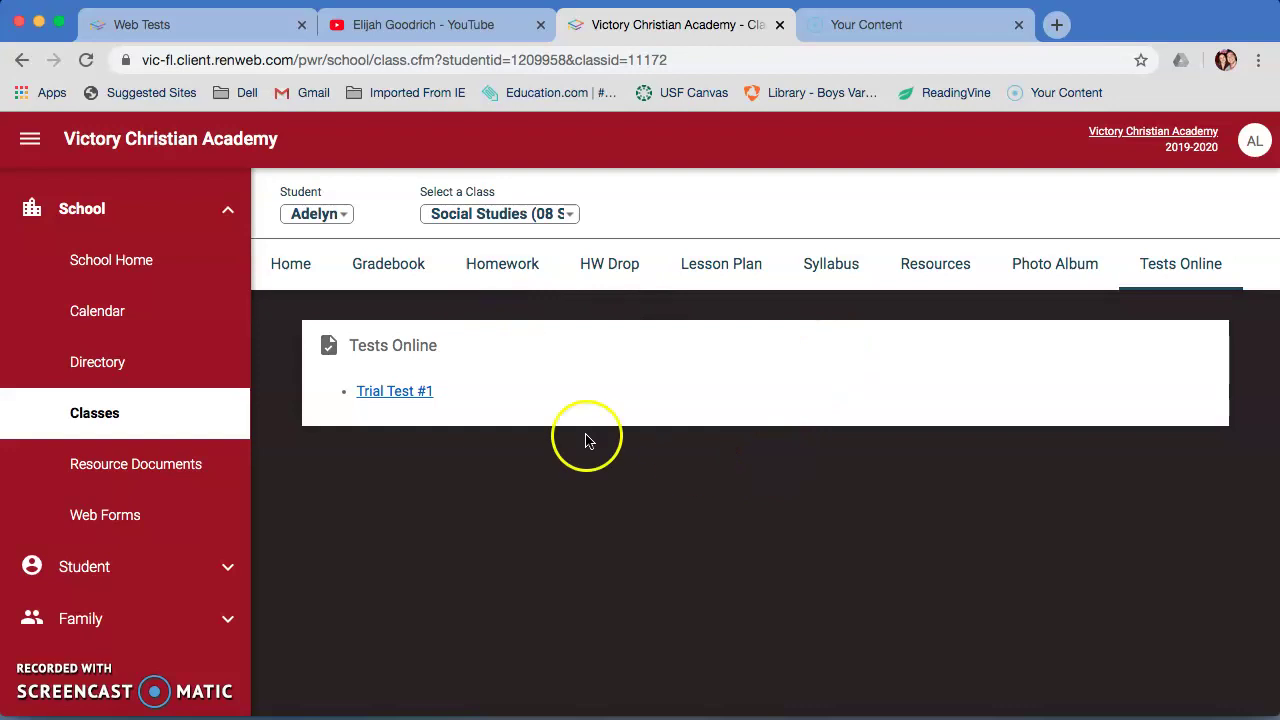
{"action": "left_click", "coordinate": [381, 396]}
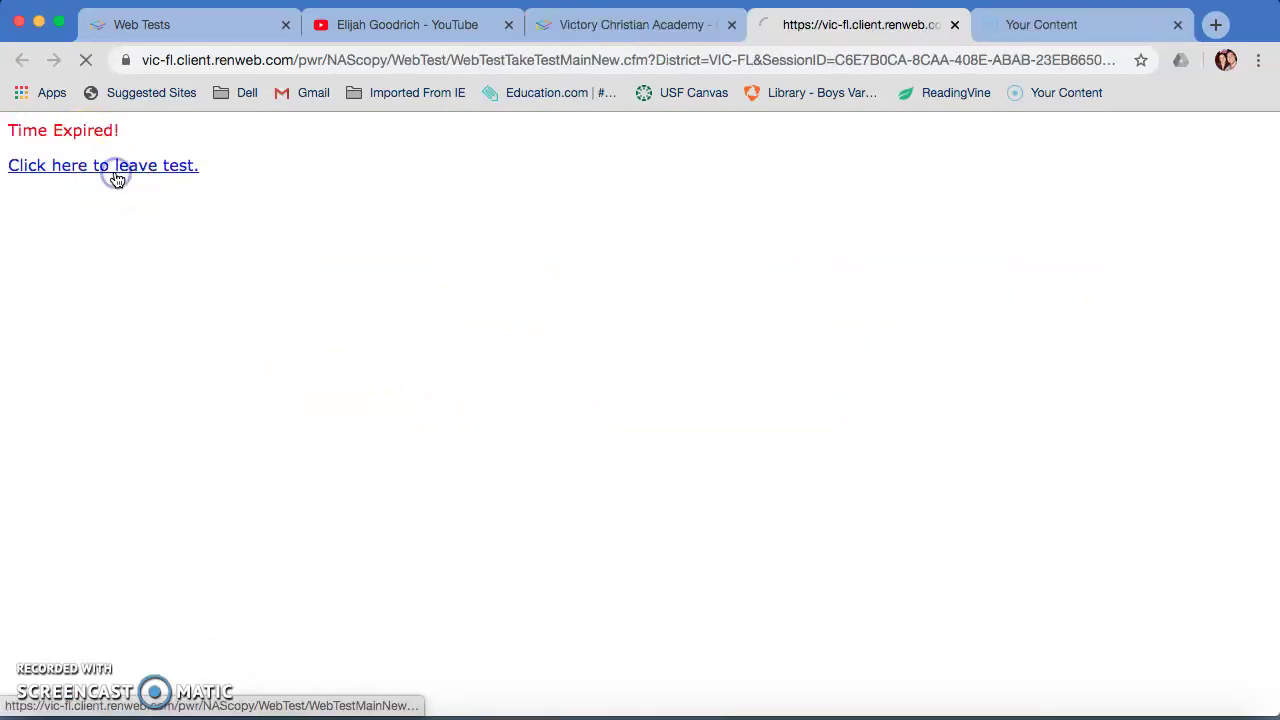
{"action": "left_click", "coordinate": [954, 25]}
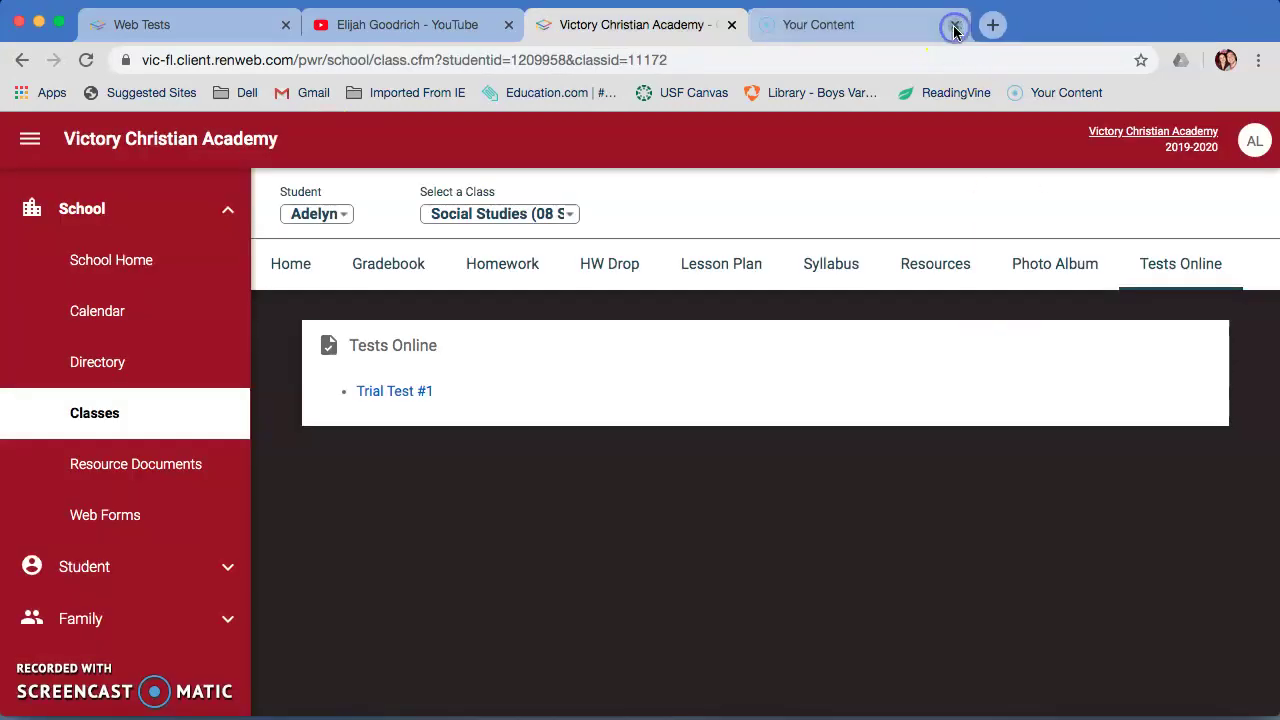
Open Trial Test #1 for editing from the teacher's Web Tests list
{"action": "left_click", "coordinate": [236, 35]}
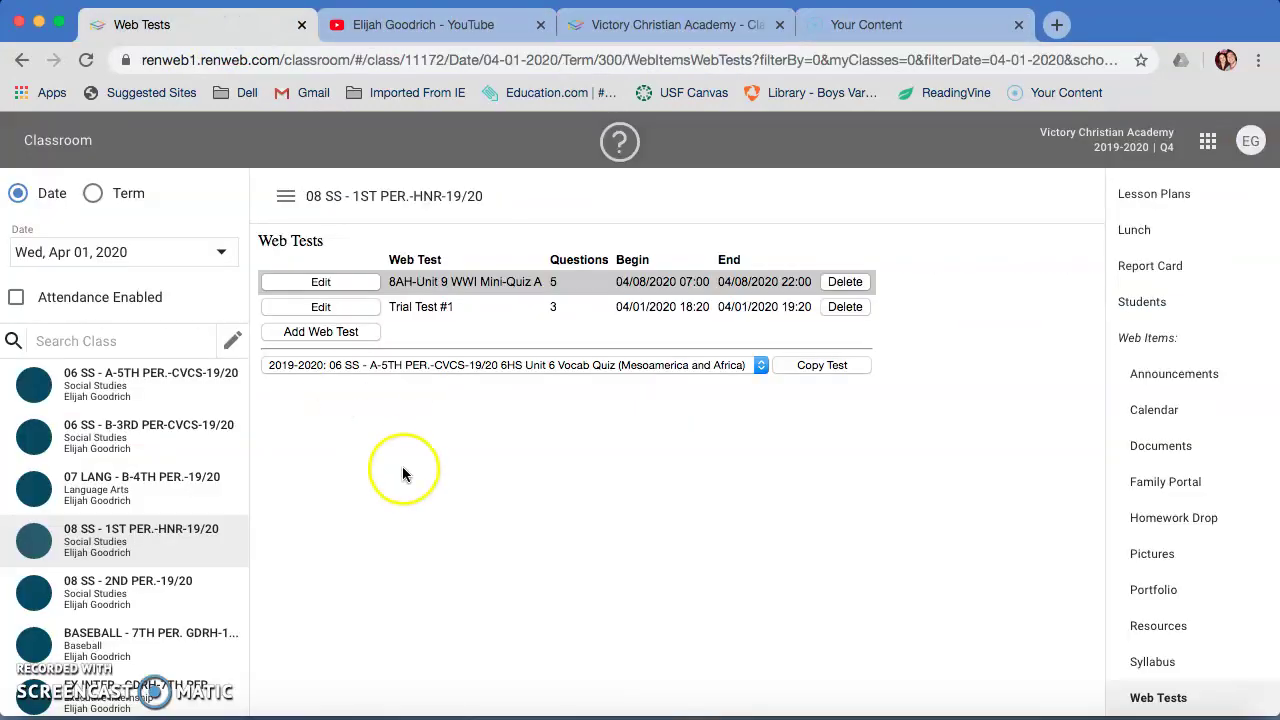
{"action": "left_click", "coordinate": [300, 279]}
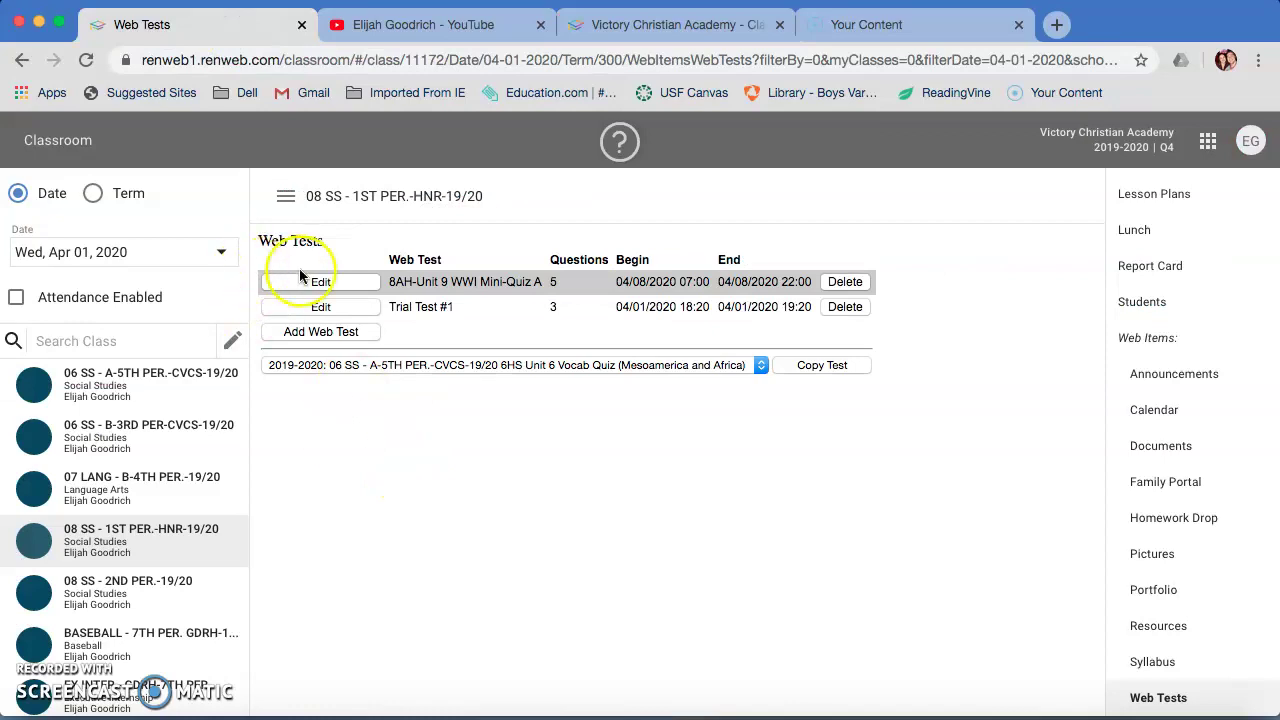
{"action": "left_click", "coordinate": [346, 310]}
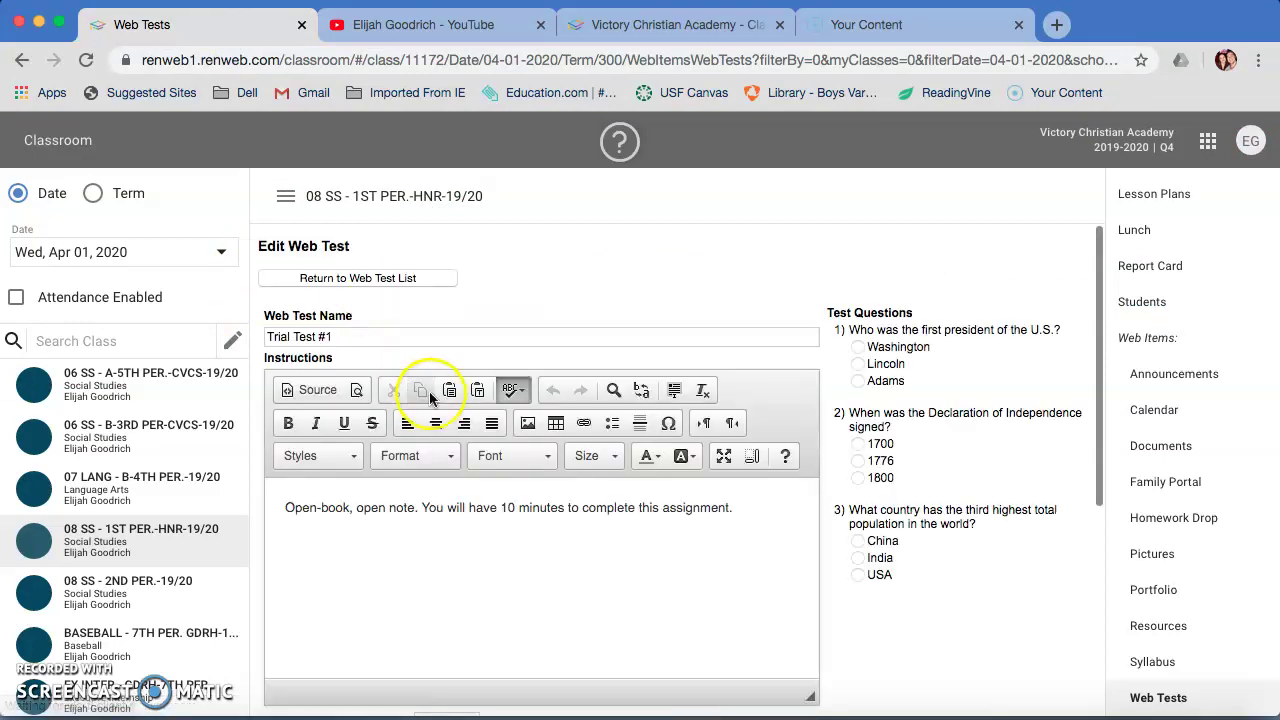
{"action": "scroll", "coordinate": [429, 391], "scroll_direction": "down", "scroll_amount": 5}
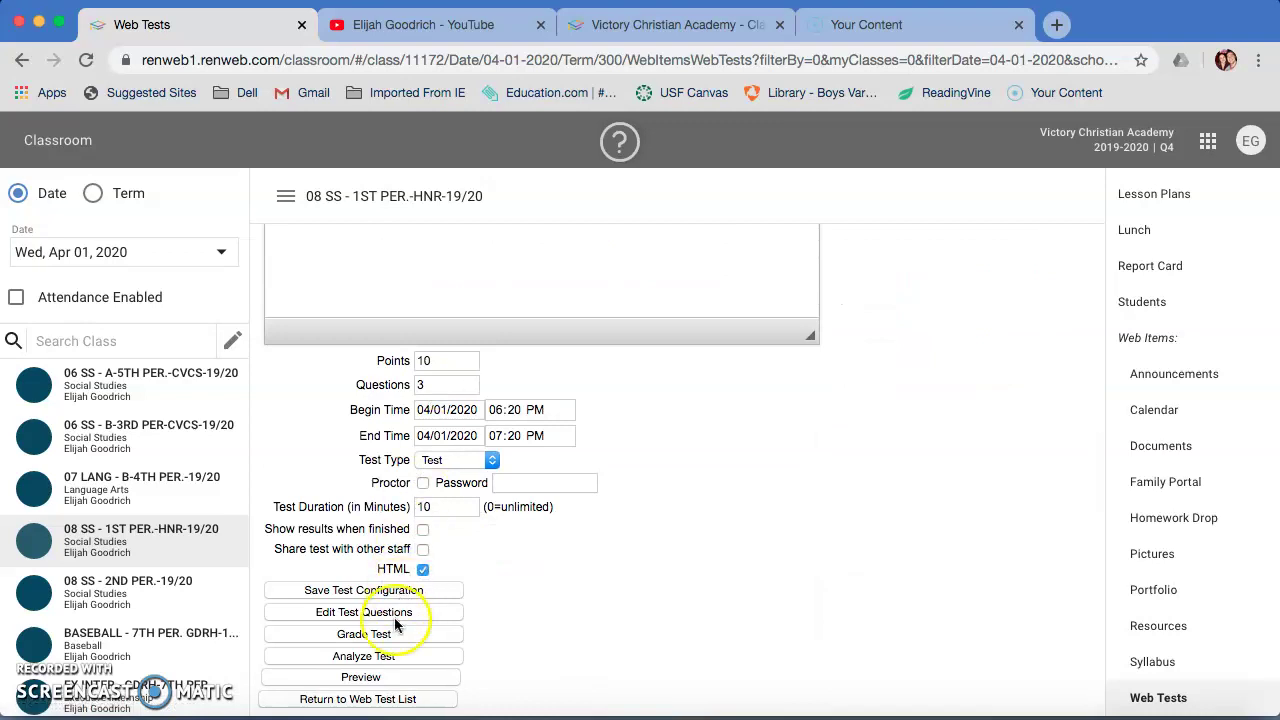
Grade the test with Auto-Grade, then return to its configuration page
{"action": "left_click", "coordinate": [388, 636]}
{"action": "left_click", "coordinate": [349, 277]}
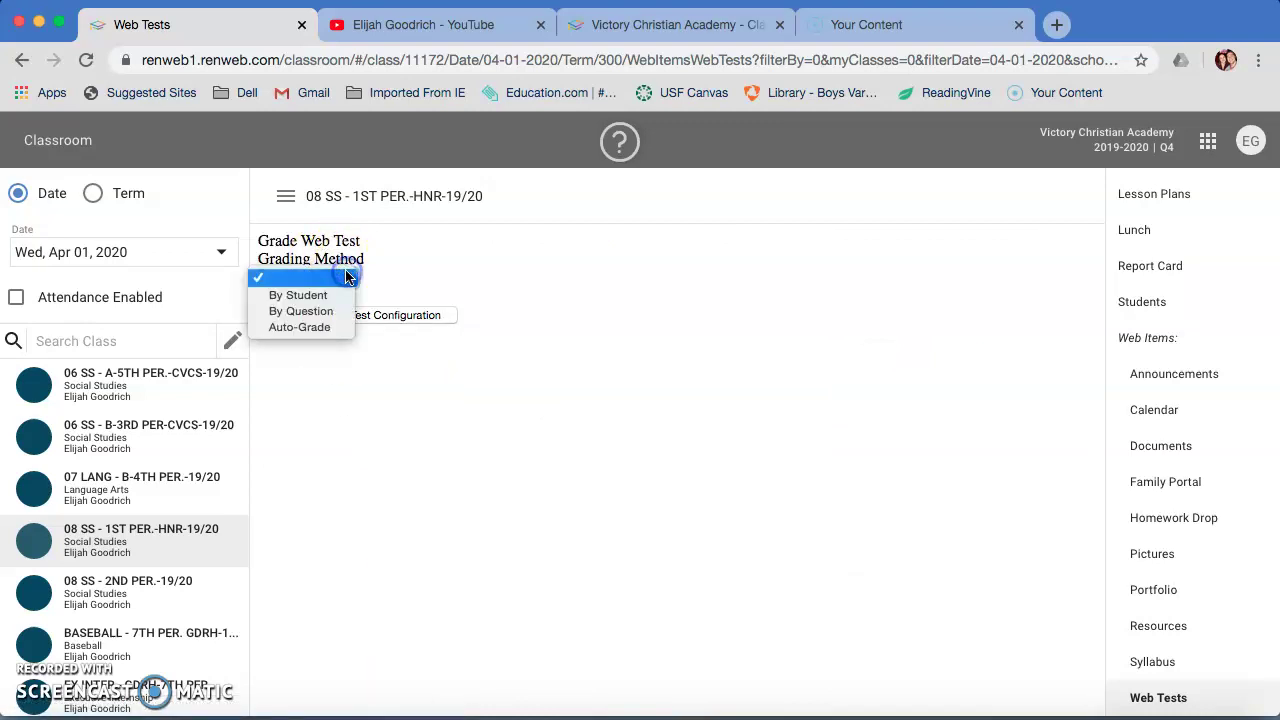
{"action": "left_click_drag", "start_coordinate": [338, 291], "coordinate": [310, 322]}
{"action": "left_click", "coordinate": [300, 327]}
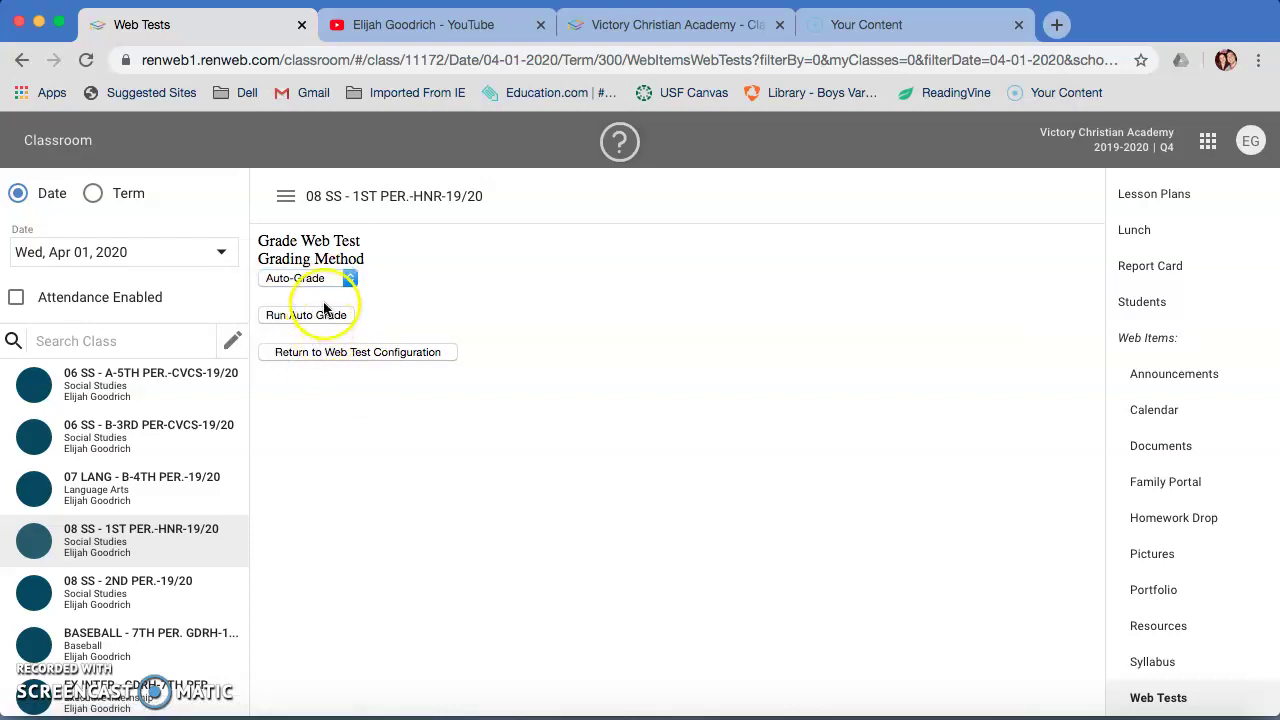
{"action": "left_click", "coordinate": [310, 316]}
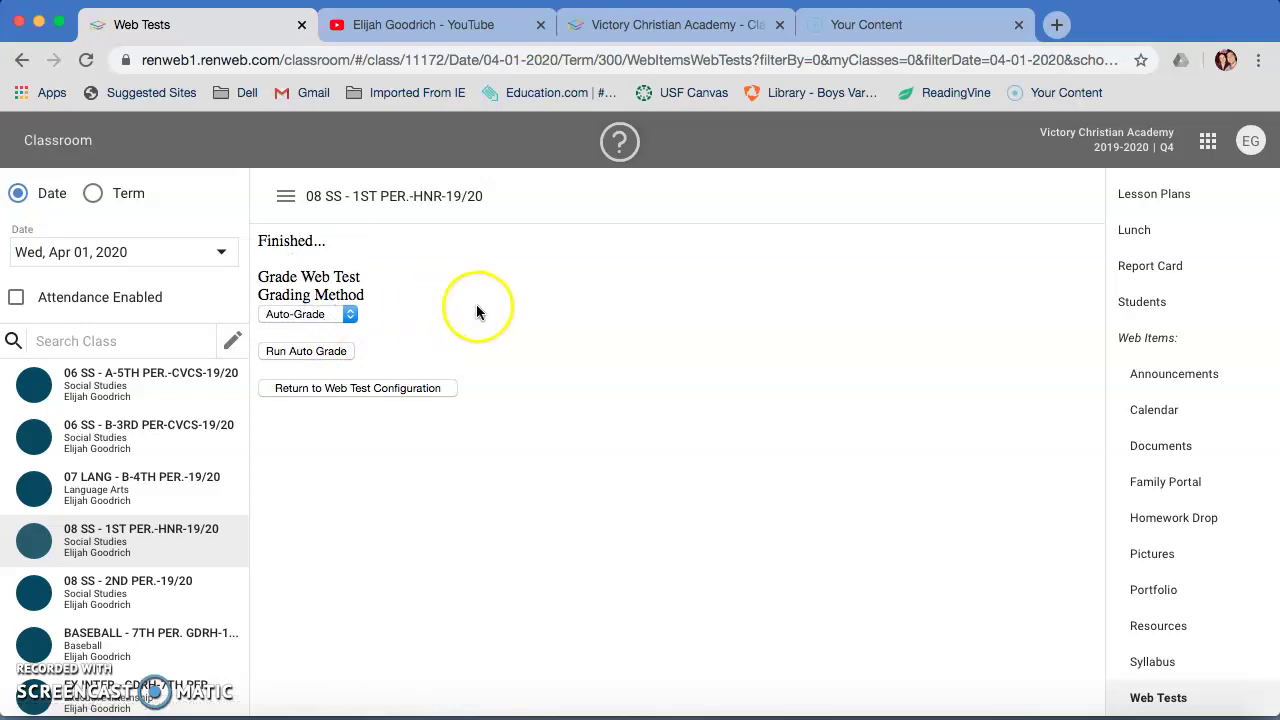
{"action": "left_click", "coordinate": [388, 390]}
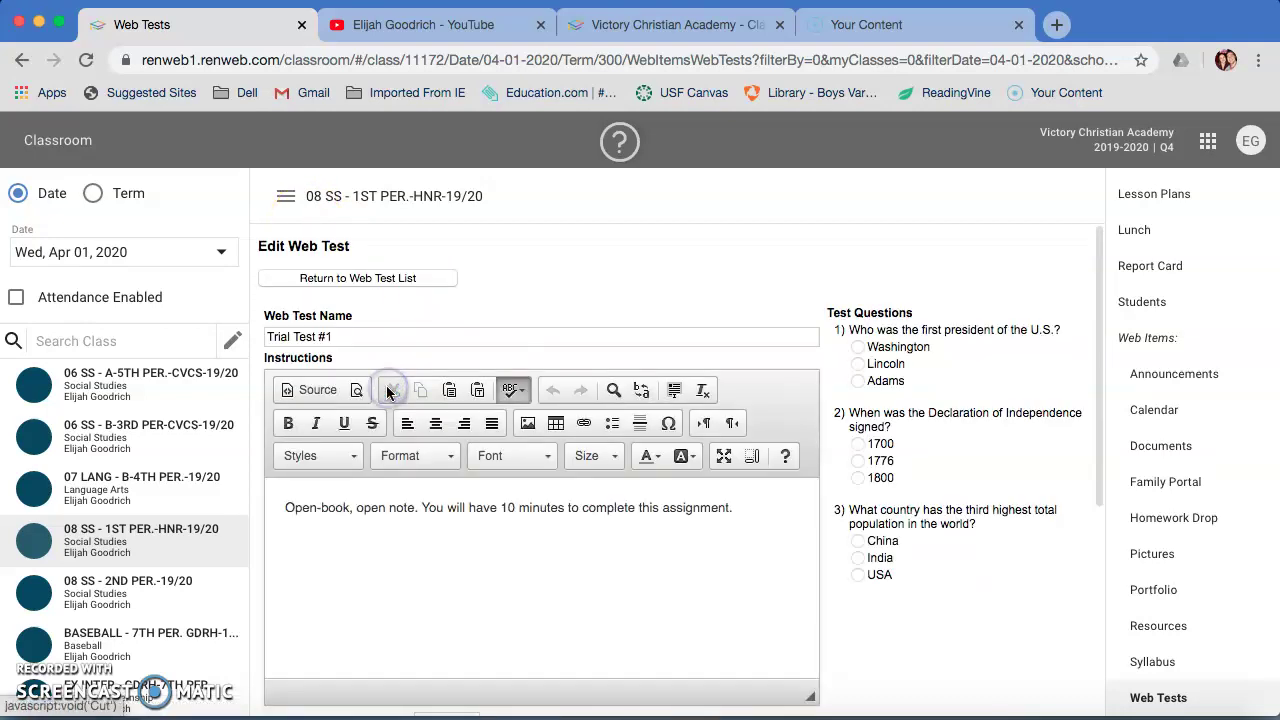
{"action": "scroll", "coordinate": [429, 537], "scroll_direction": "down", "scroll_amount": 5}
Review the per-student grid showing one student scoring 10 of 10, then return to the configuration
{"action": "left_click", "coordinate": [412, 652]}
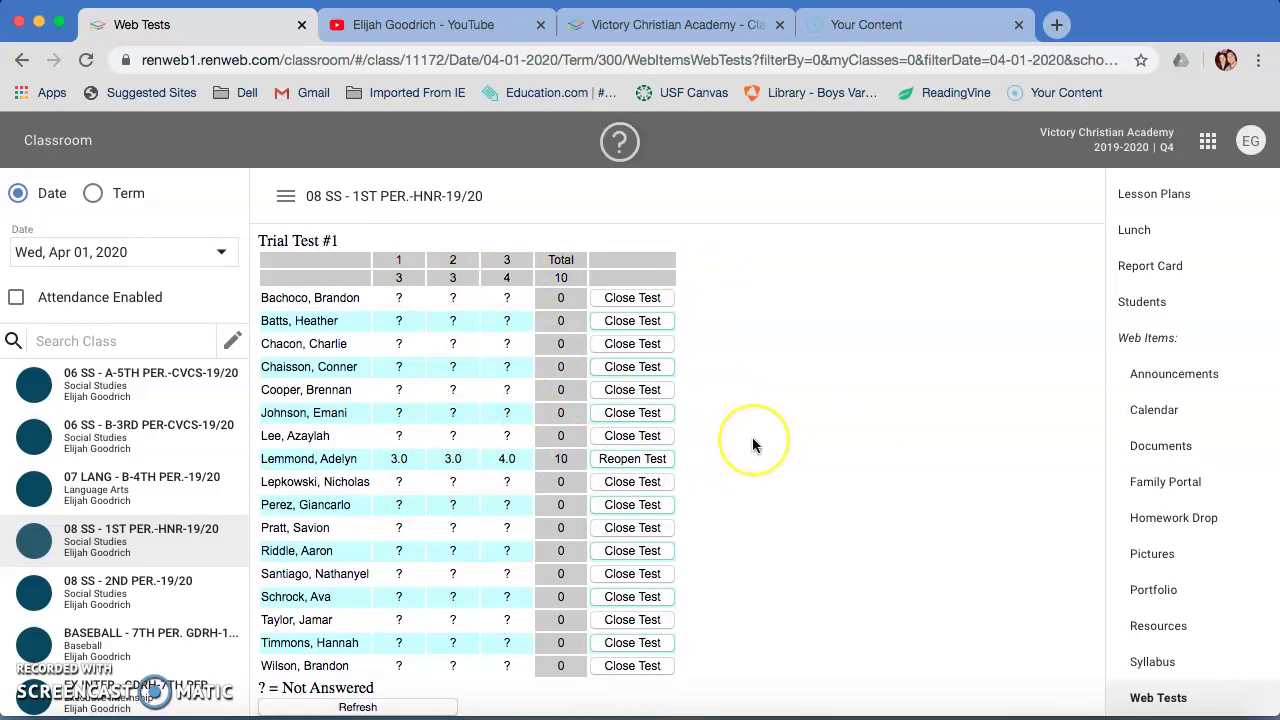
{"action": "scroll", "coordinate": [752, 437], "scroll_direction": "down", "scroll_amount": 2}
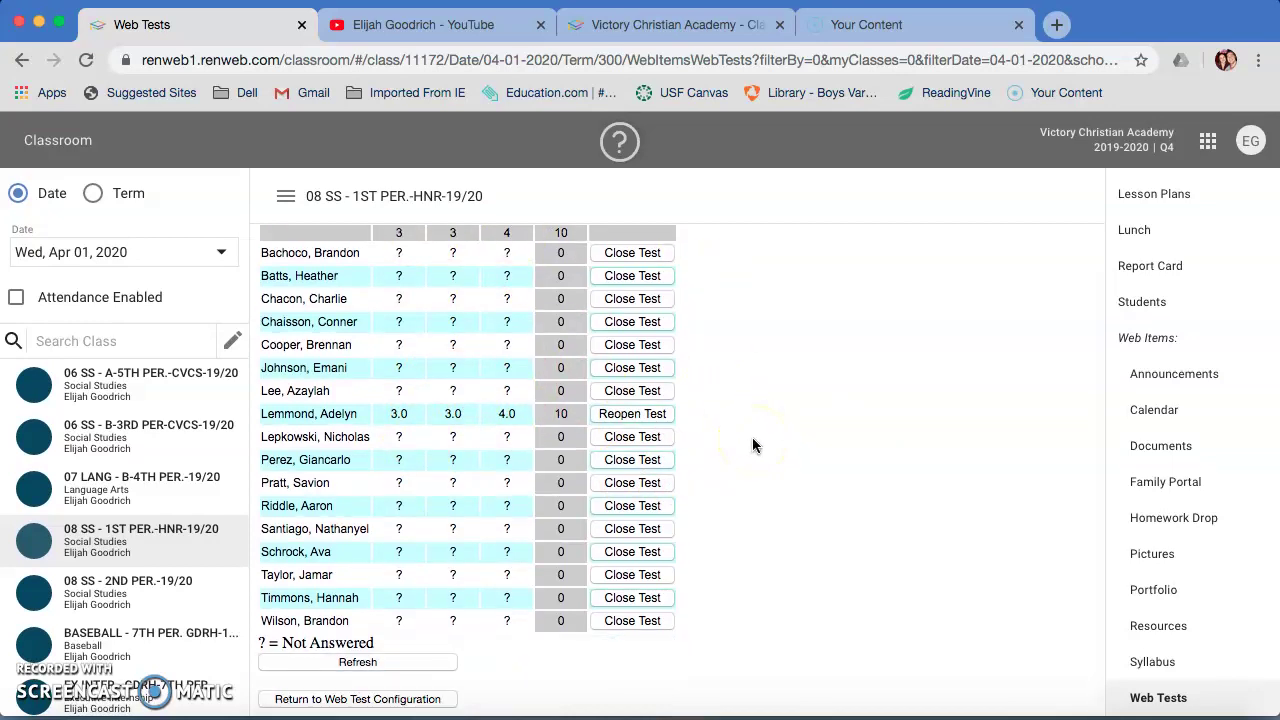
{"action": "scroll", "coordinate": [752, 437], "scroll_direction": "up", "scroll_amount": 2}
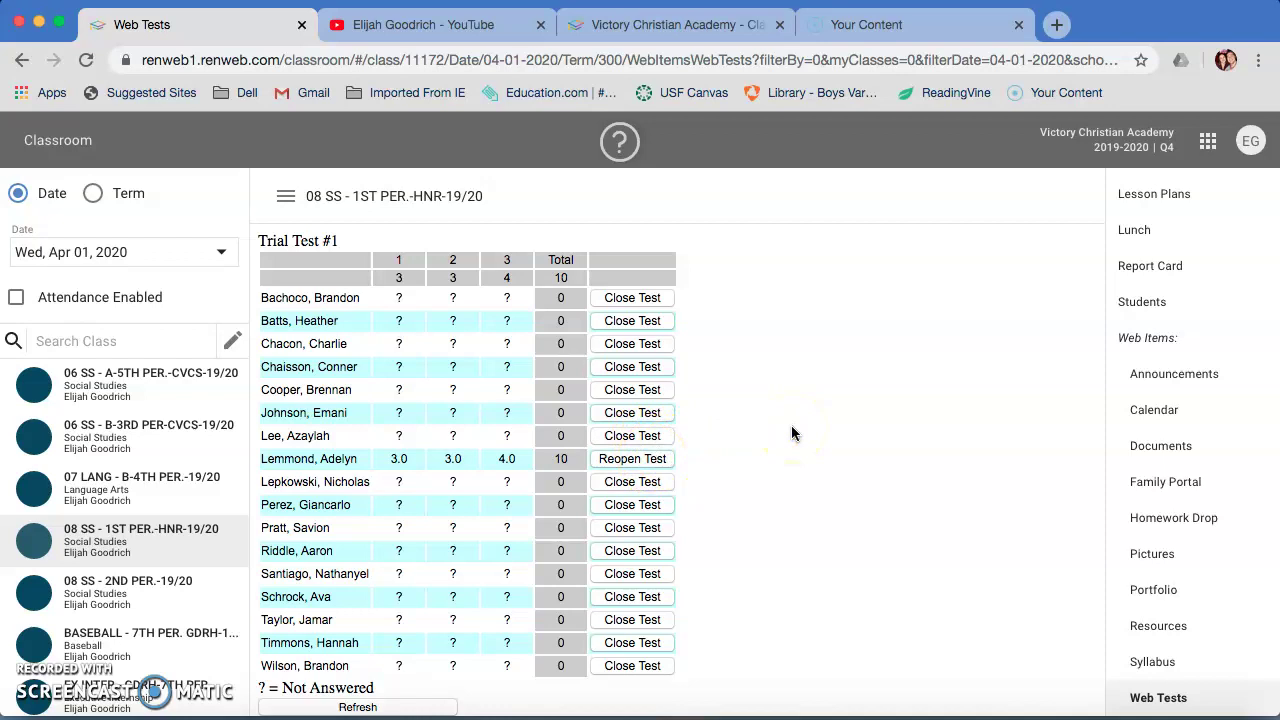
{"action": "scroll", "coordinate": [571, 490], "scroll_direction": "down", "scroll_amount": 1}
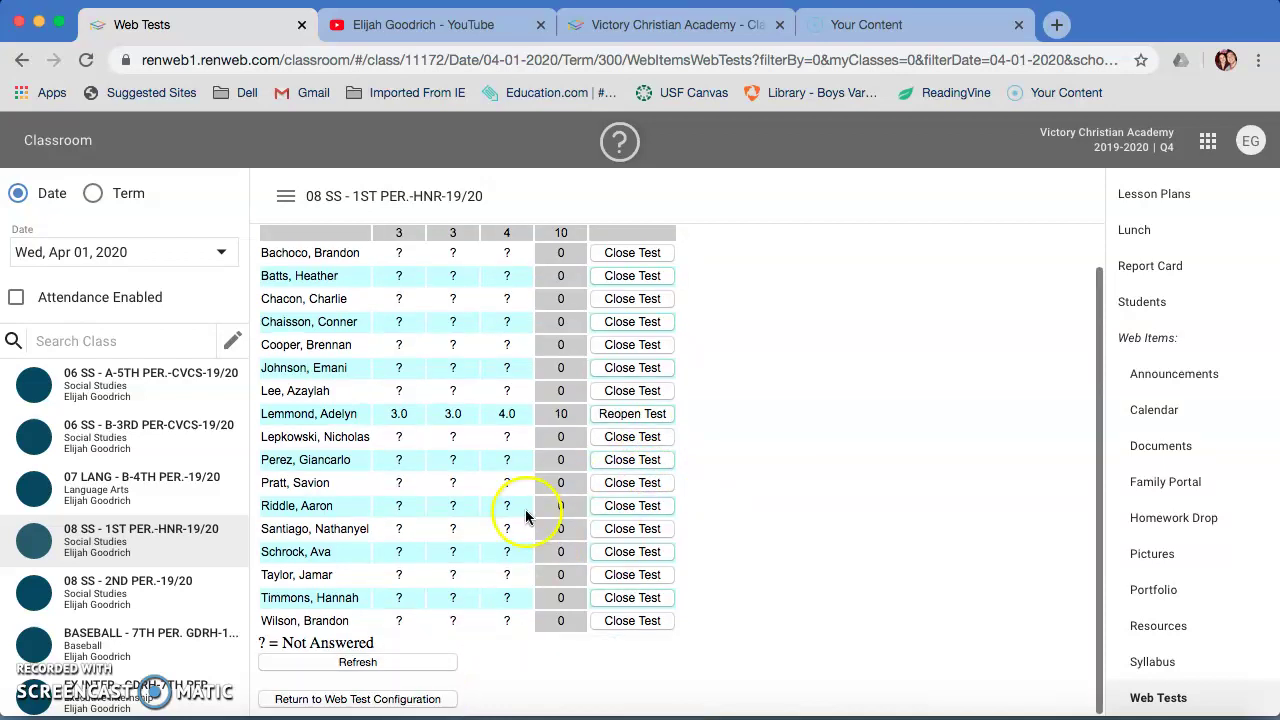
{"action": "left_click", "coordinate": [411, 700]}
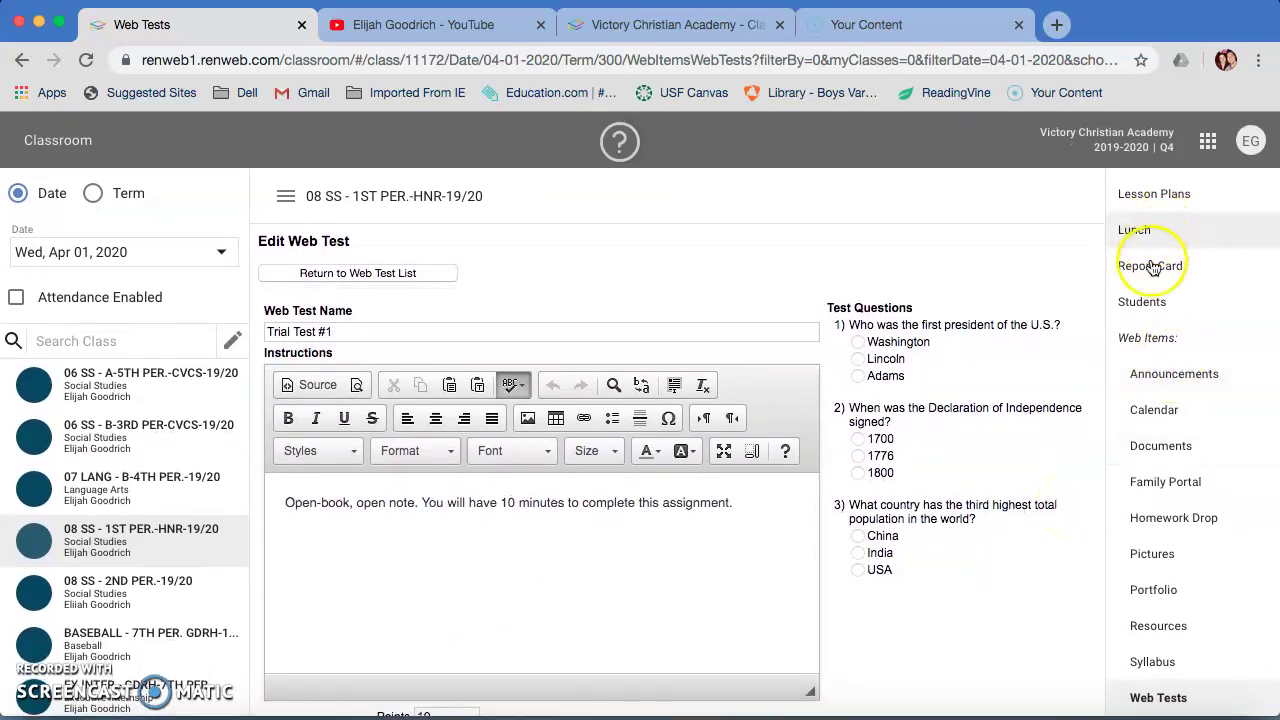
{"action": "scroll", "coordinate": [1150, 280], "scroll_direction": "up", "scroll_amount": 2}
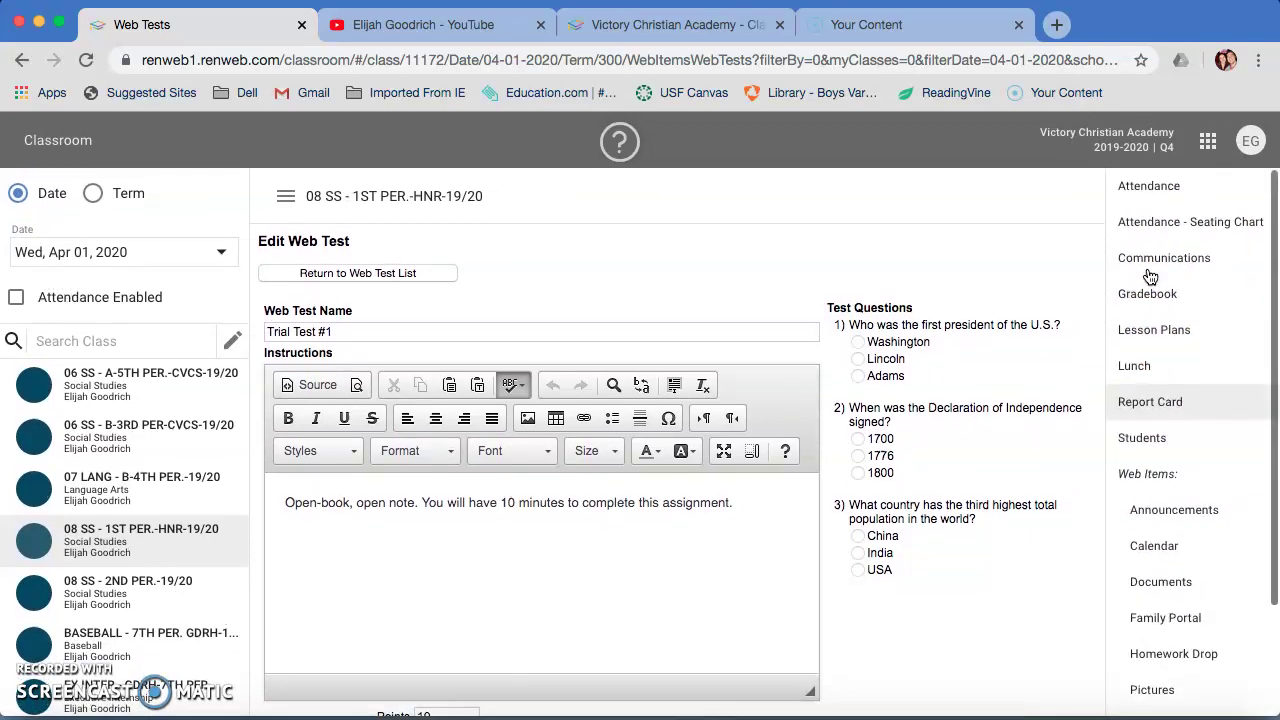
{"action": "scroll", "coordinate": [1148, 294], "scroll_direction": "down", "scroll_amount": 3}
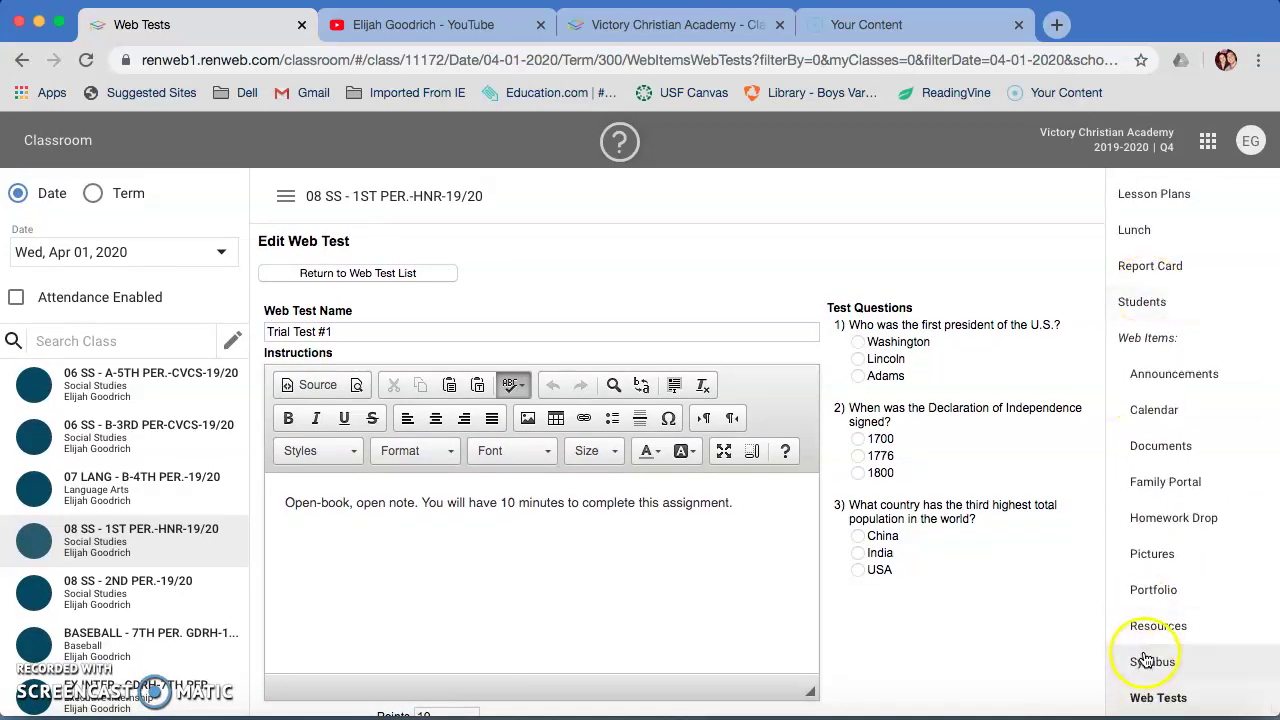
{"action": "left_click", "coordinate": [938, 615]}
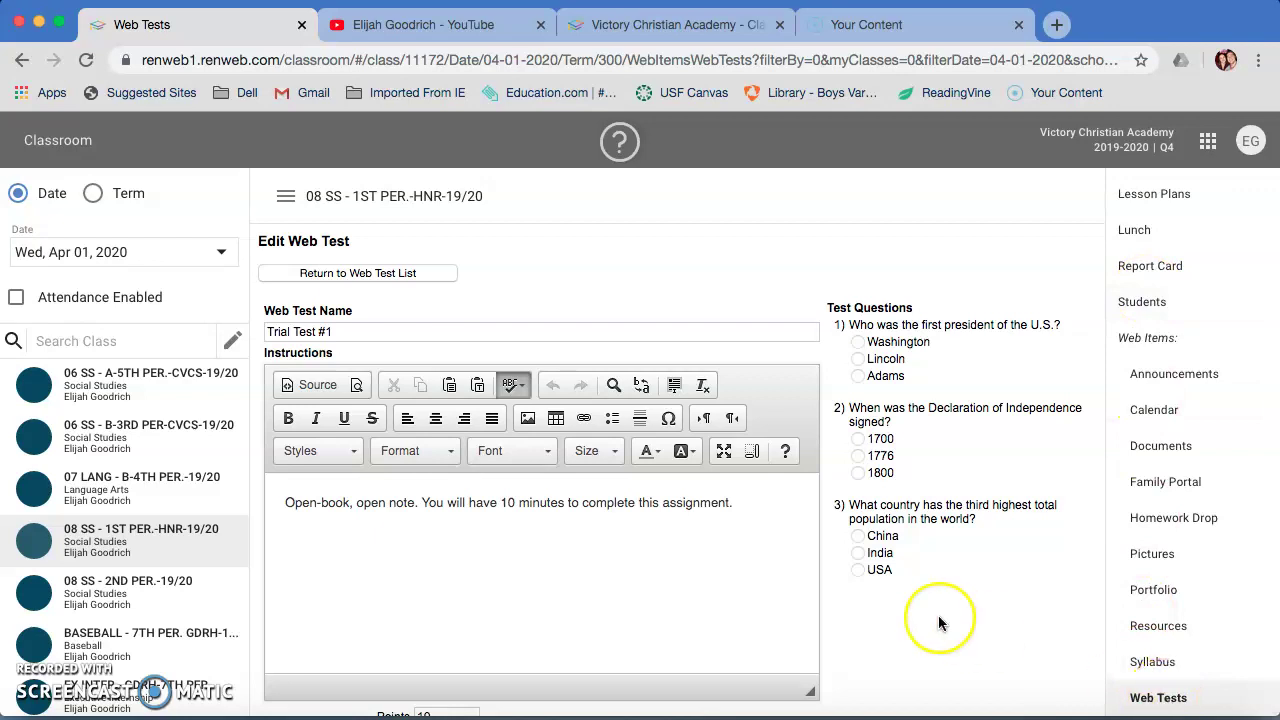
{"action": "scroll", "coordinate": [938, 615], "scroll_direction": "down", "scroll_amount": 5}
{"action": "scroll", "coordinate": [938, 615], "scroll_direction": "up", "scroll_amount": 5}
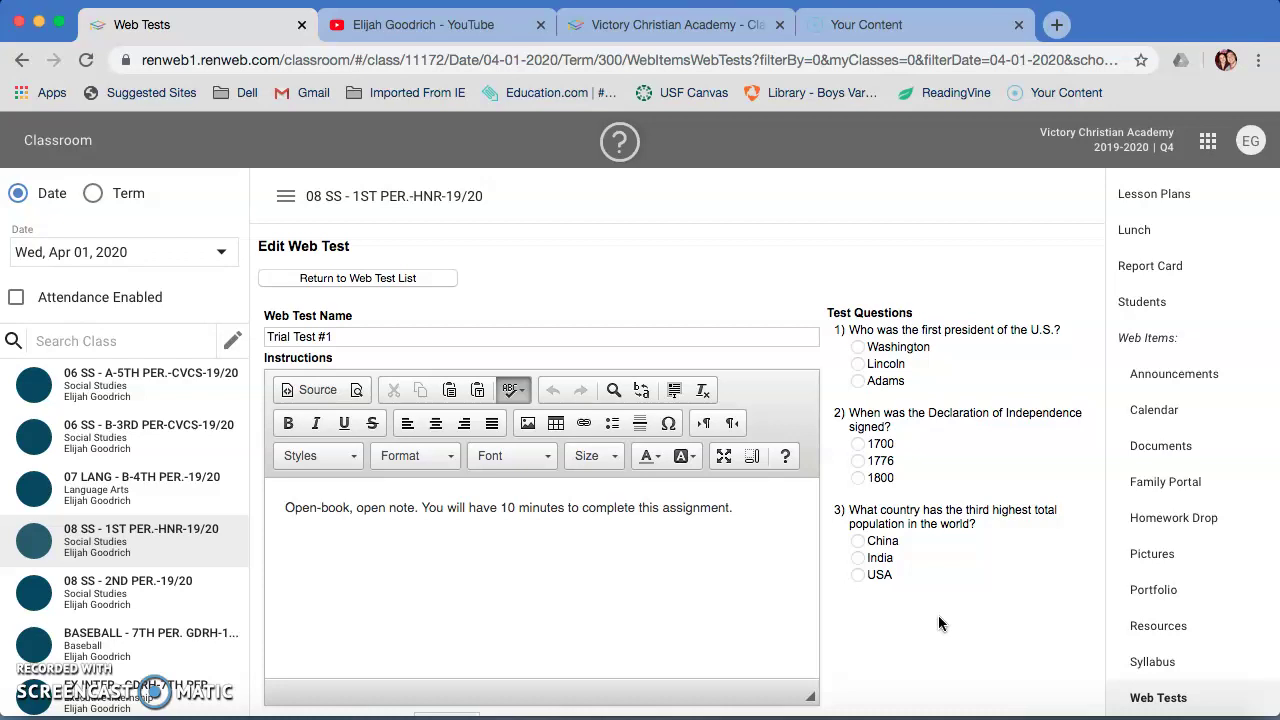
{"action": "scroll", "coordinate": [938, 615], "scroll_direction": "down", "scroll_amount": 5}
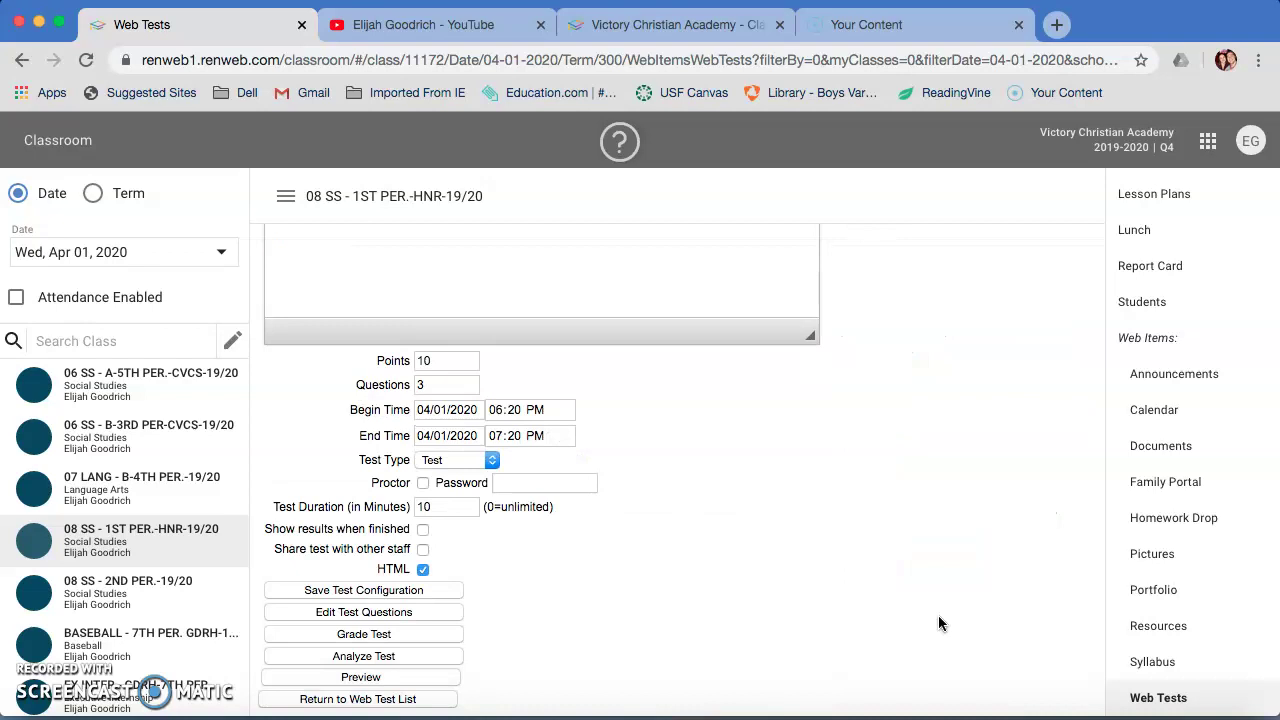
{"action": "scroll", "coordinate": [937, 500], "scroll_direction": "up", "scroll_amount": 5}
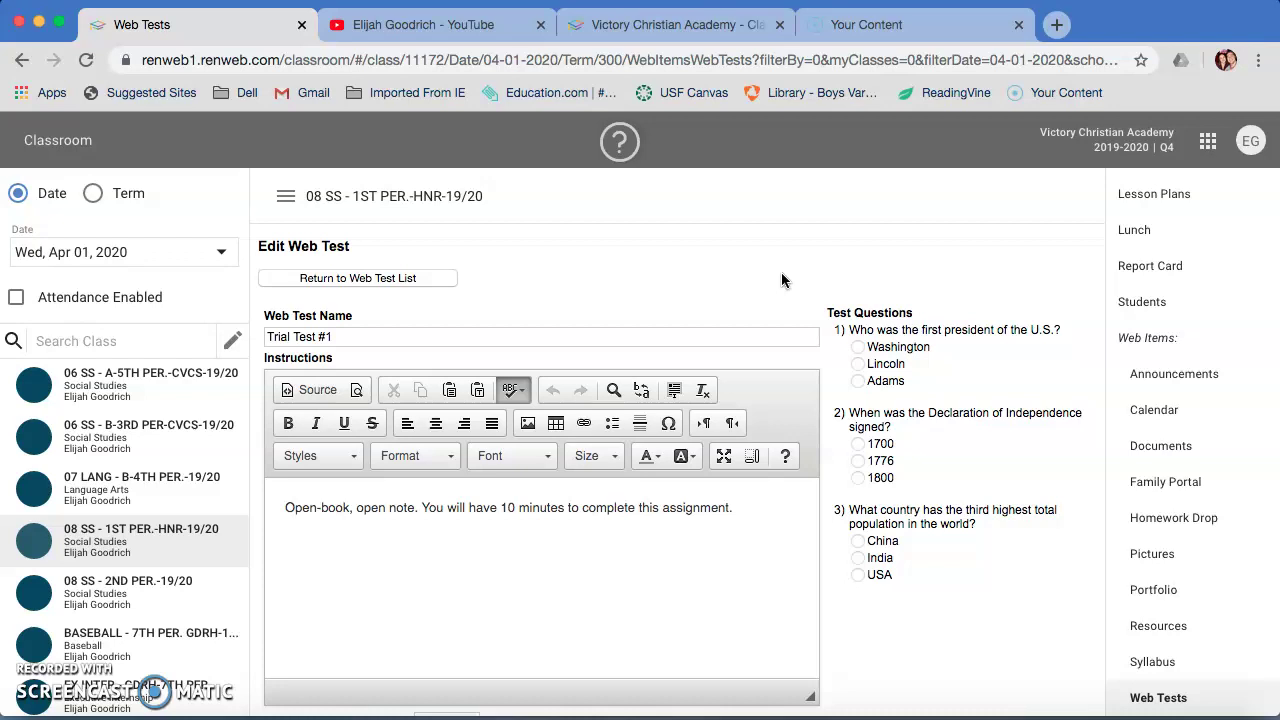
{"action": "left_click", "coordinate": [68, 678]}
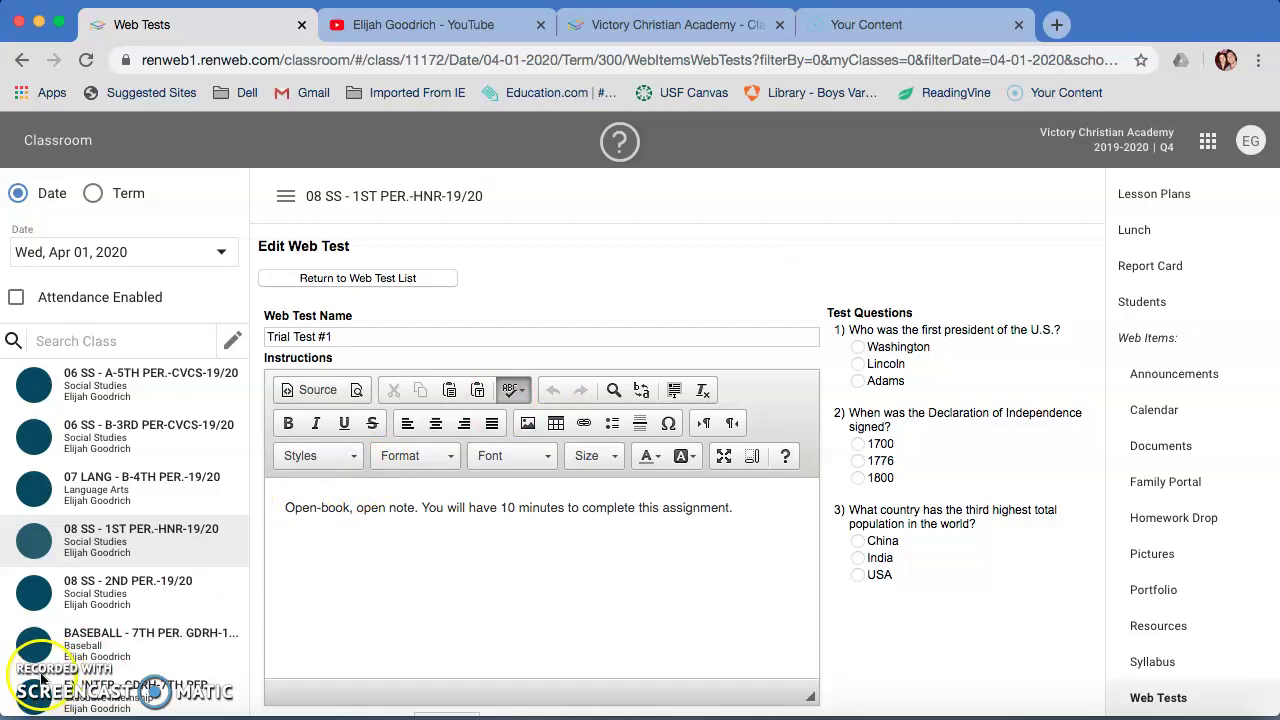